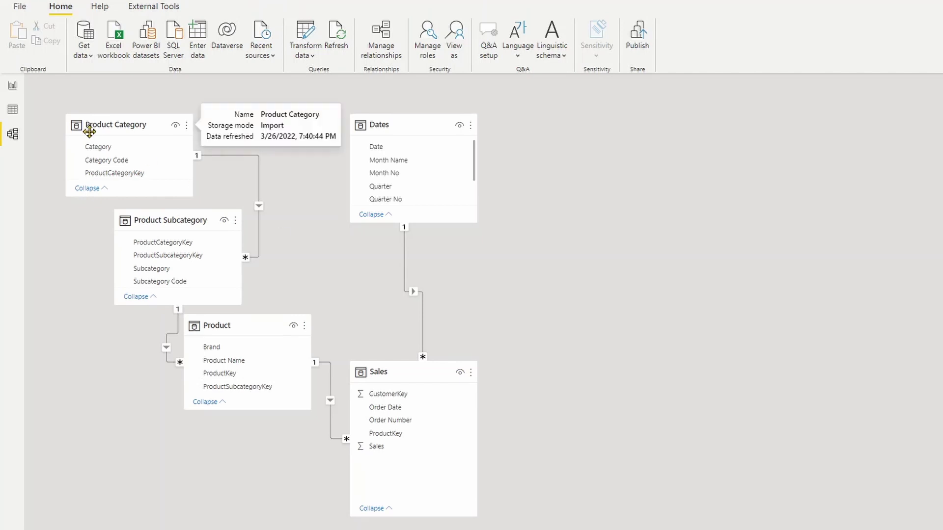
Inspect the Sales table's rows in Data view, then go back to the report page
{"action": "mouse_move", "coordinate": [158, 228]}
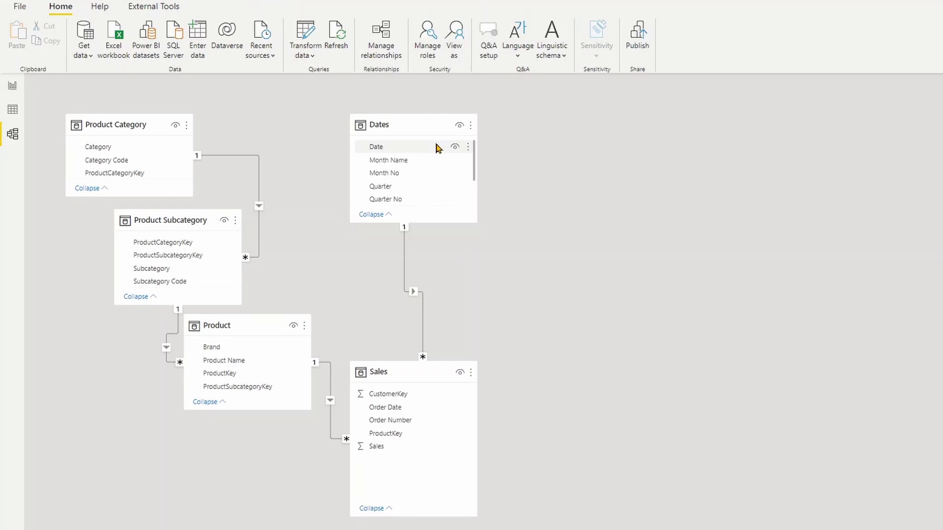
{"action": "left_click", "coordinate": [10, 114]}
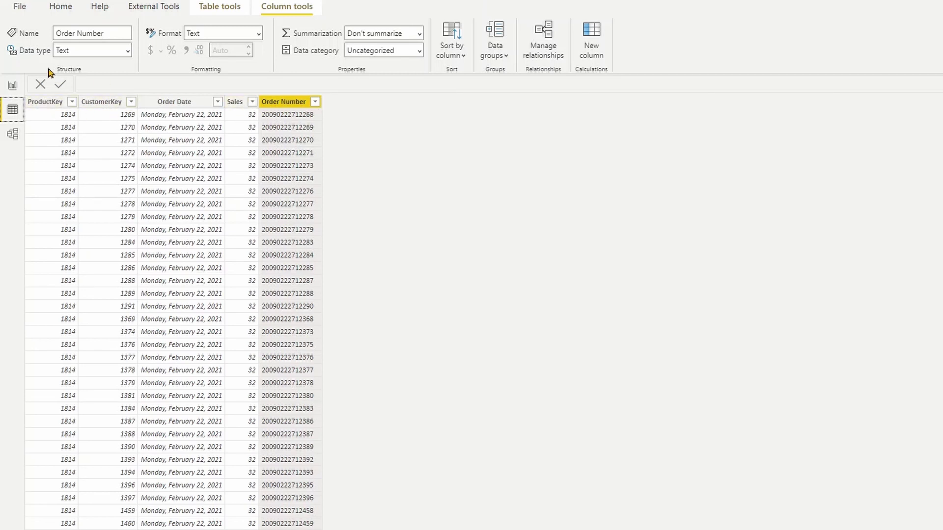
{"action": "left_click", "coordinate": [13, 85]}
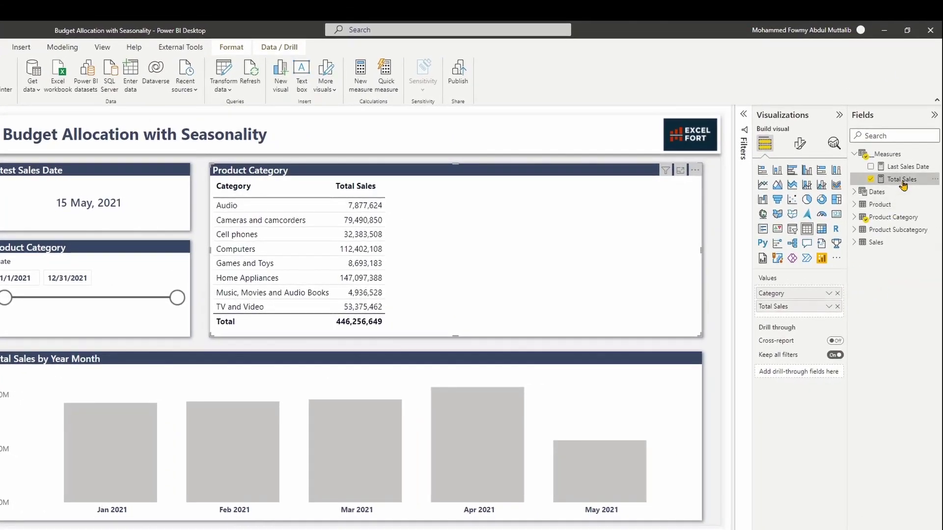
{"action": "left_click", "coordinate": [923, 176]}
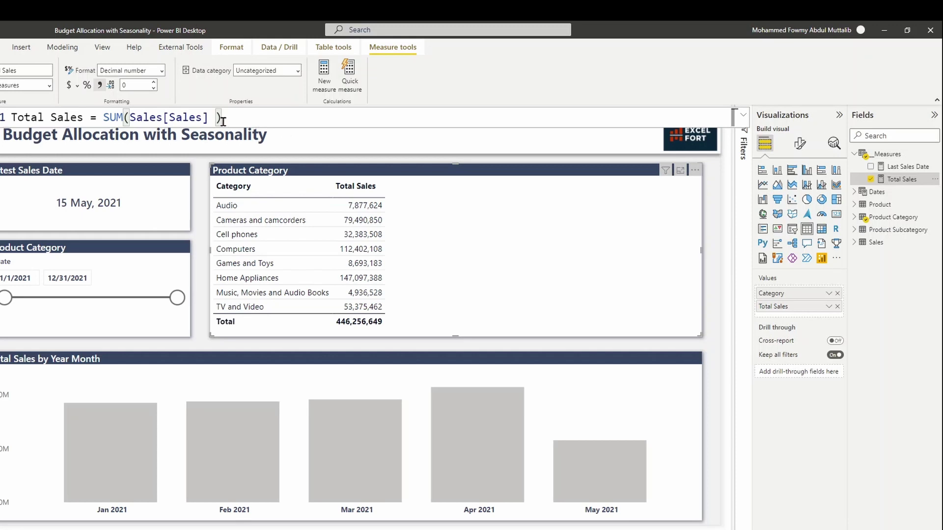
{"action": "left_click", "coordinate": [905, 166]}
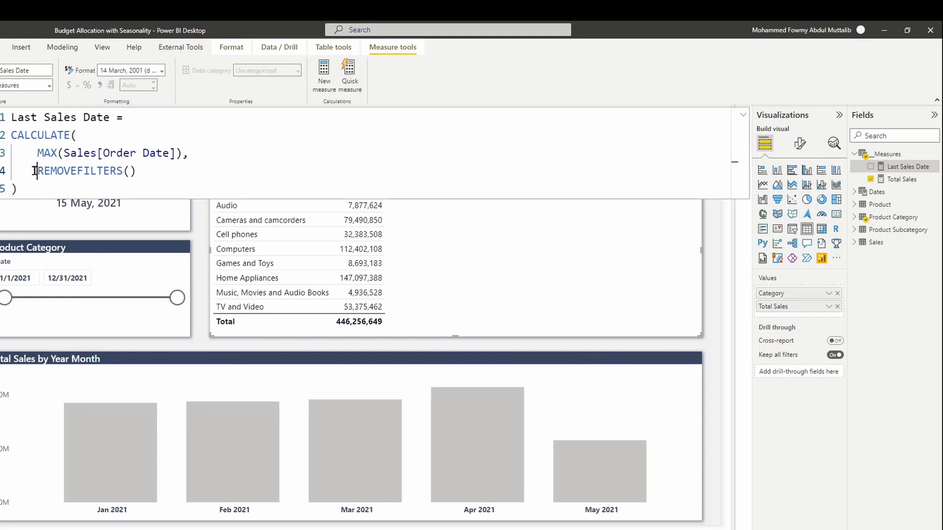
{"action": "left_click_drag", "start_coordinate": [38, 171], "coordinate": [143, 169]}
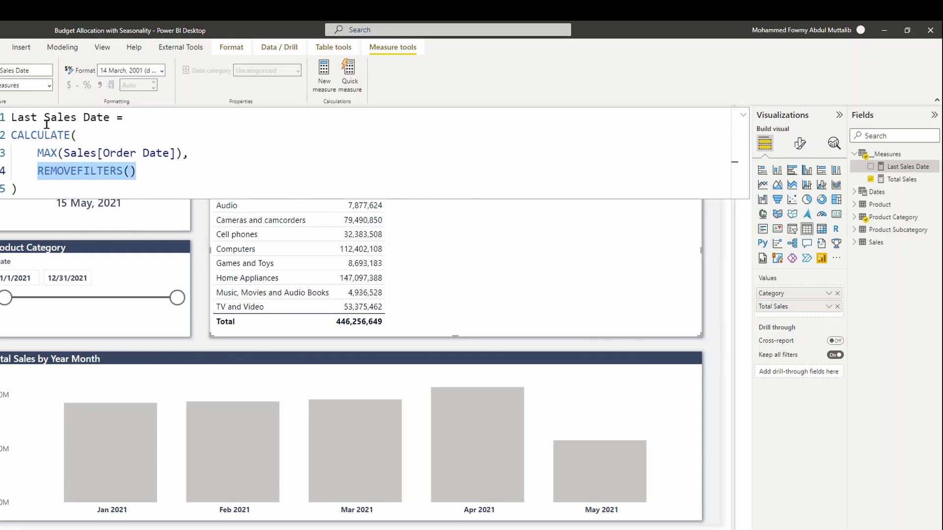
{"action": "left_click", "coordinate": [716, 216]}
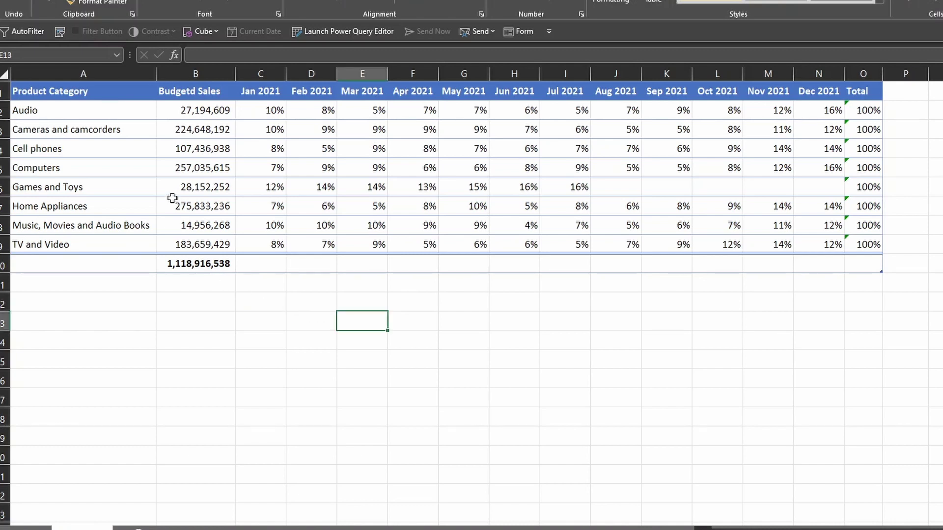
{"action": "left_click", "coordinate": [116, 114]}
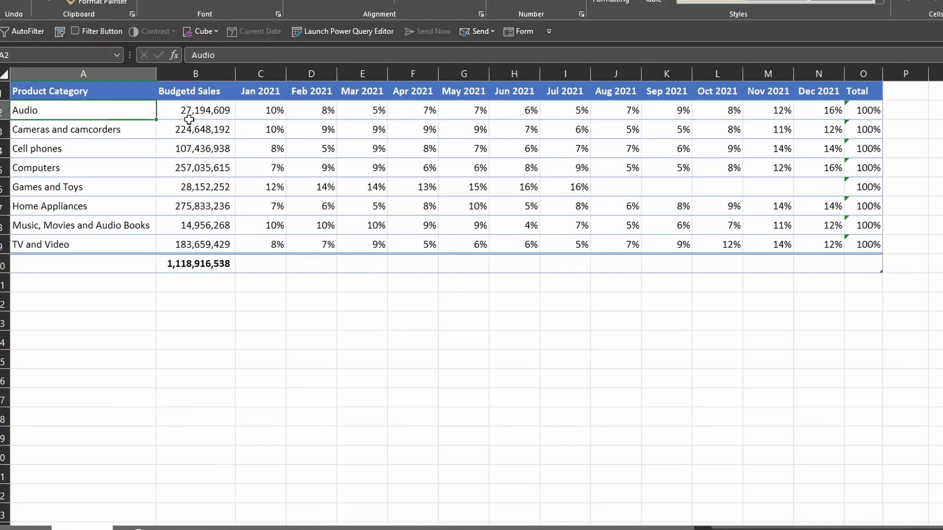
{"action": "left_click", "coordinate": [257, 110]}
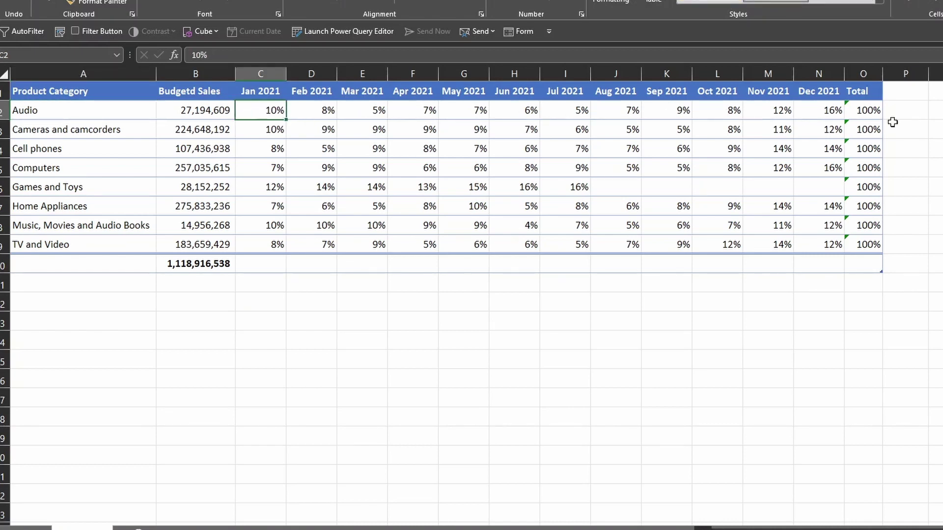
{"action": "left_click", "coordinate": [867, 109]}
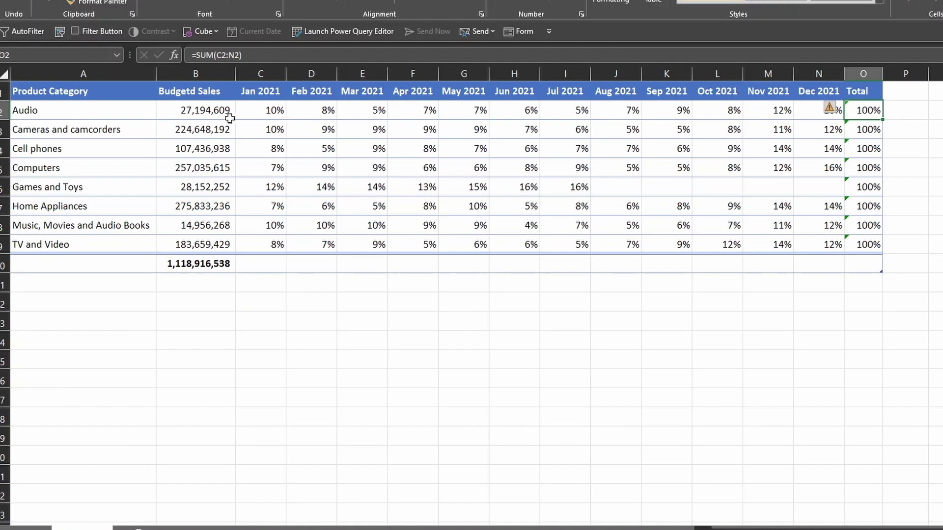
{"action": "left_click", "coordinate": [200, 113]}
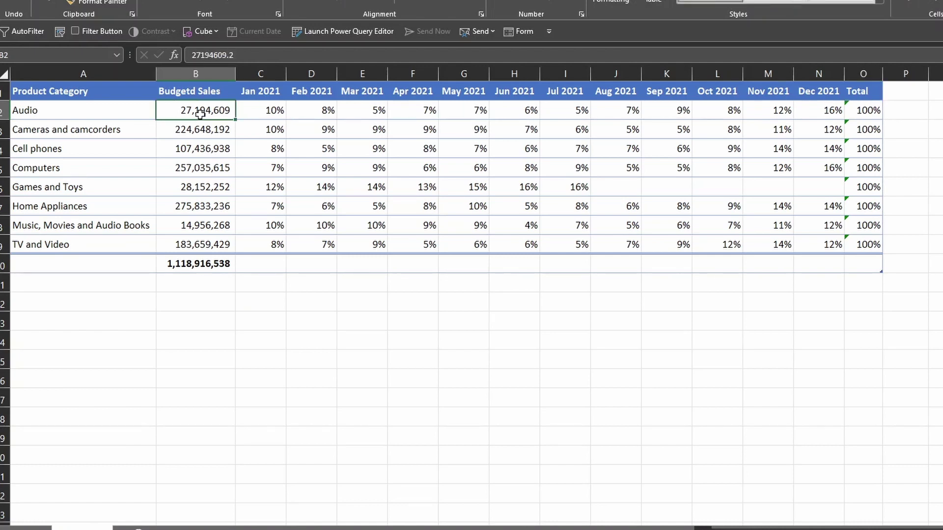
{"action": "left_click_drag", "start_coordinate": [280, 112], "coordinate": [816, 110]}
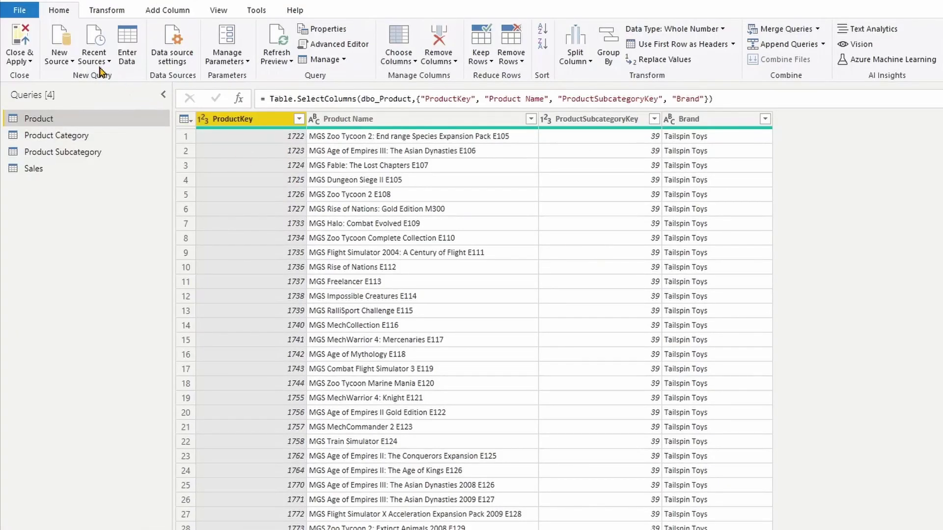
Load the Sales_Budget_2021 table from the Product Category Budget Allocation With Seasonality workbook
{"action": "left_click", "coordinate": [58, 59]}
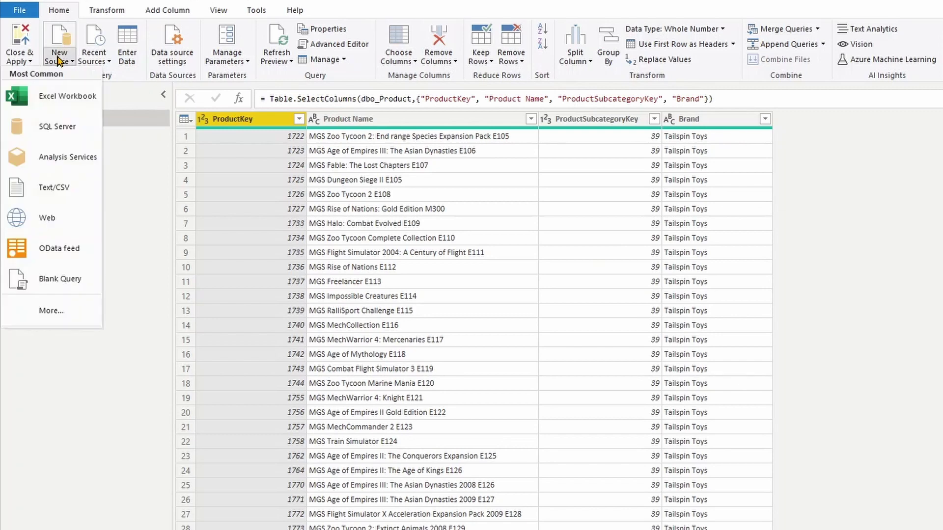
{"action": "left_click", "coordinate": [61, 98]}
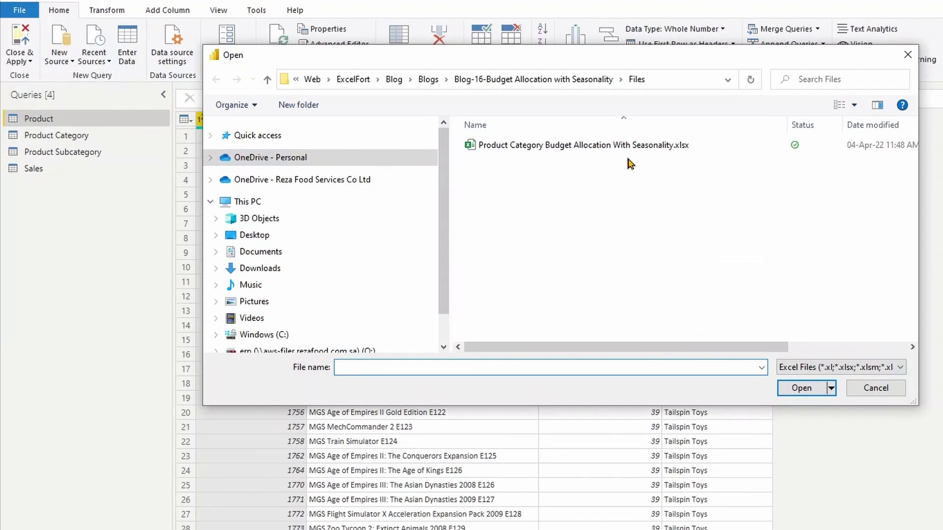
{"action": "double_click", "coordinate": [626, 146]}
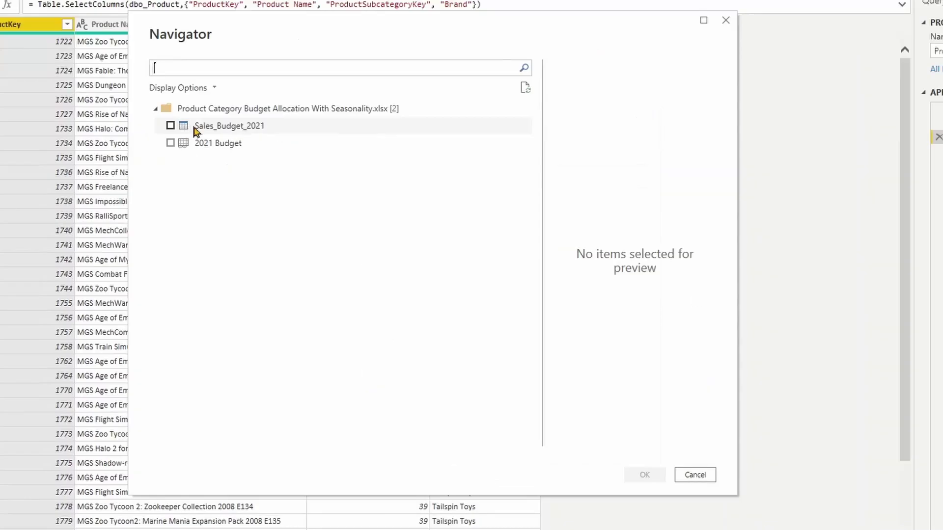
{"action": "left_click", "coordinate": [170, 126]}
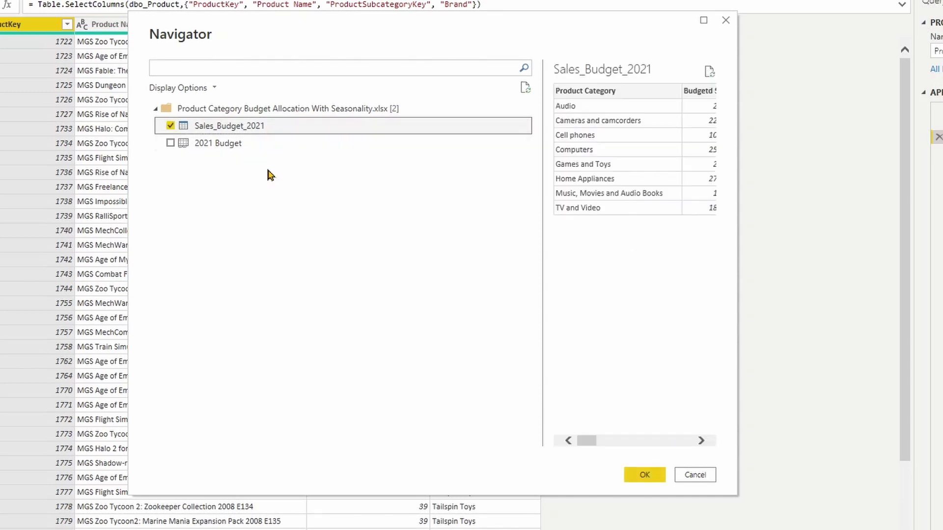
{"action": "left_click", "coordinate": [645, 474]}
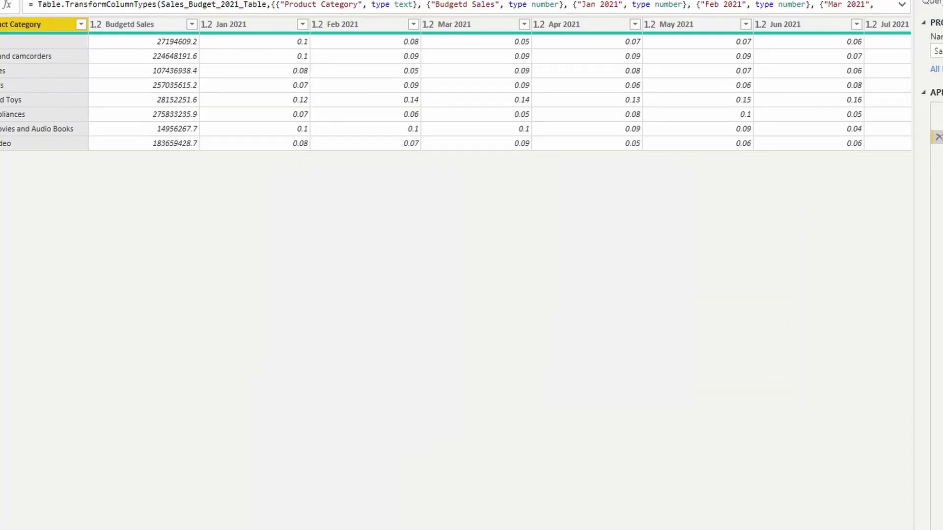
Remove the Total column from the Sales_Budget_2021 query
{"action": "left_click_drag", "start_coordinate": [233, 512], "coordinate": [442, 520]}
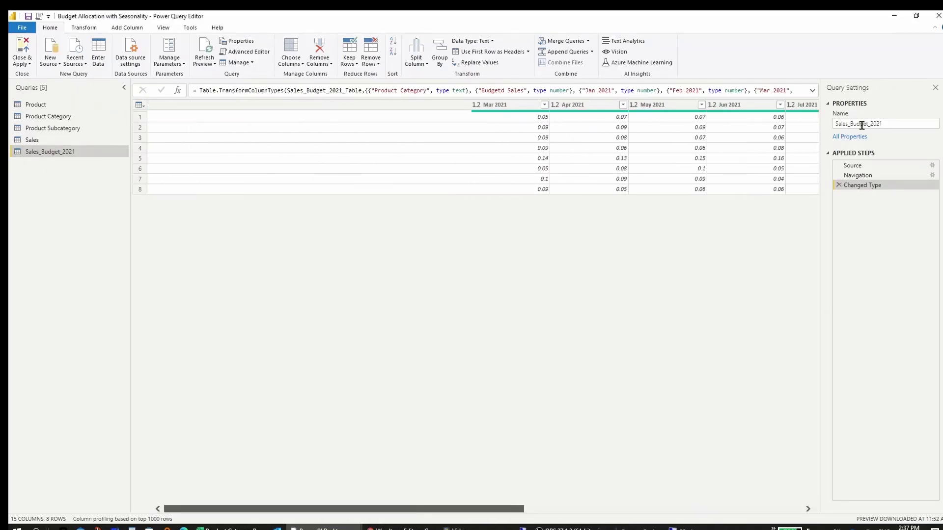
{"action": "left_click_drag", "start_coordinate": [314, 511], "coordinate": [689, 506]}
{"action": "right_click", "coordinate": [782, 104]}
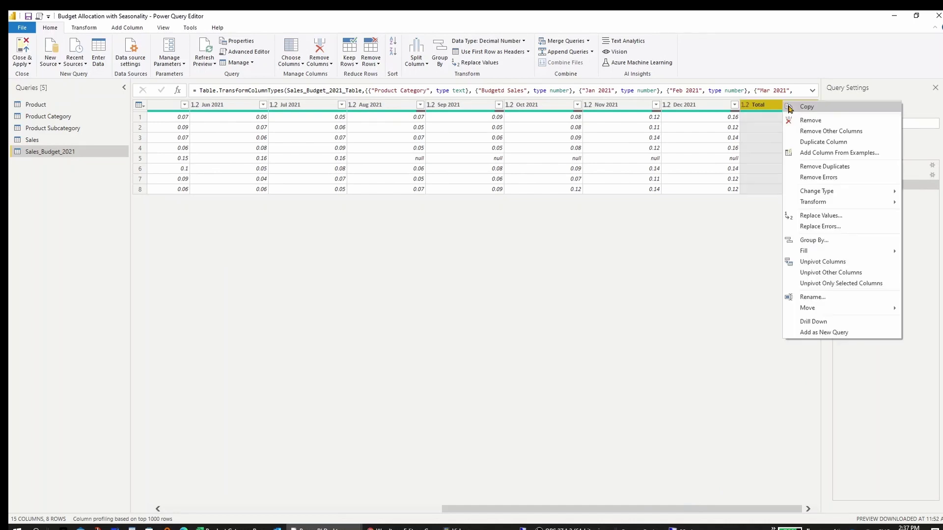
{"action": "left_click", "coordinate": [809, 121]}
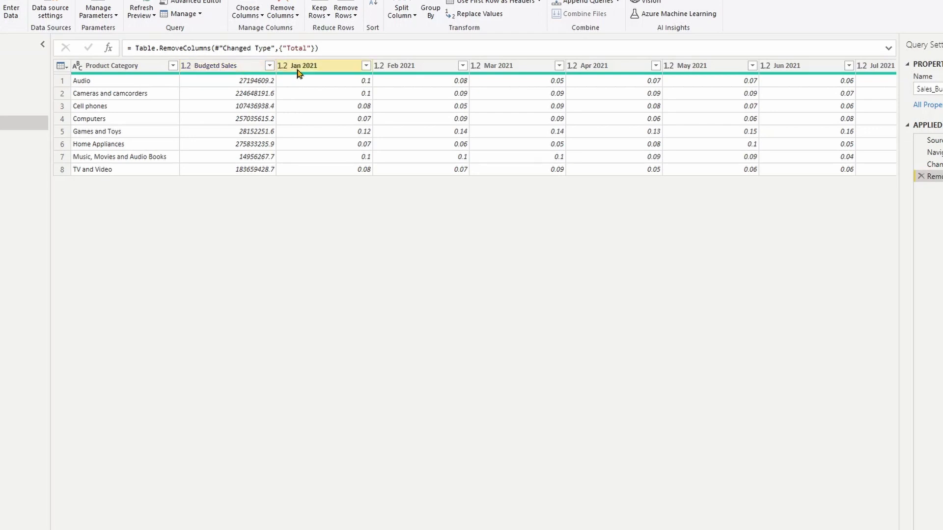
Unpivot the month columns, keeping Product Category and Budgetd Sales as fixed columns
{"action": "left_click", "coordinate": [132, 71]}
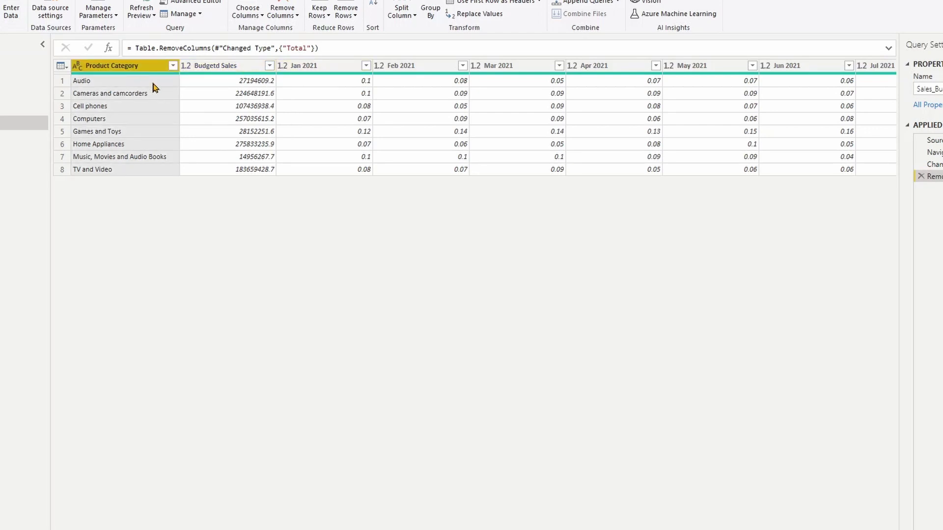
{"action": "left_click", "coordinate": [219, 69], "text": "ctrl"}
{"action": "right_click", "coordinate": [219, 69]}
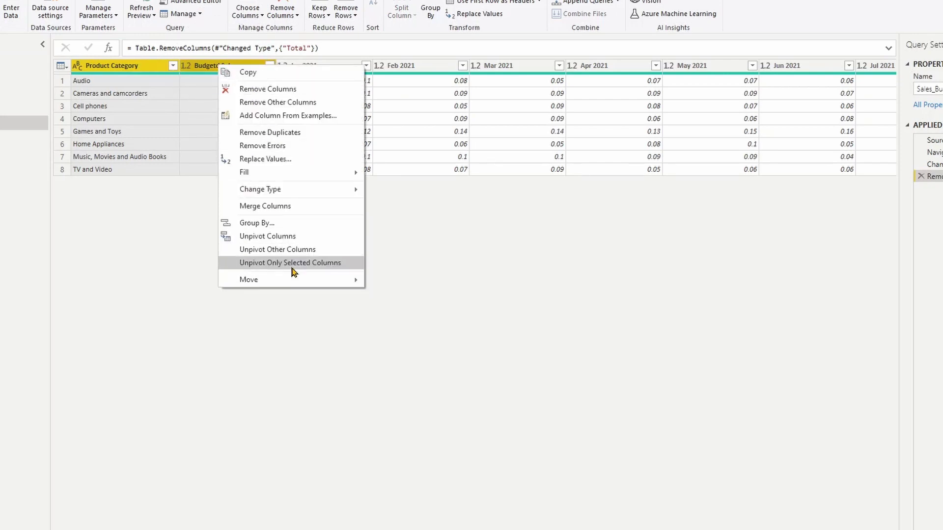
{"action": "left_click", "coordinate": [293, 251]}
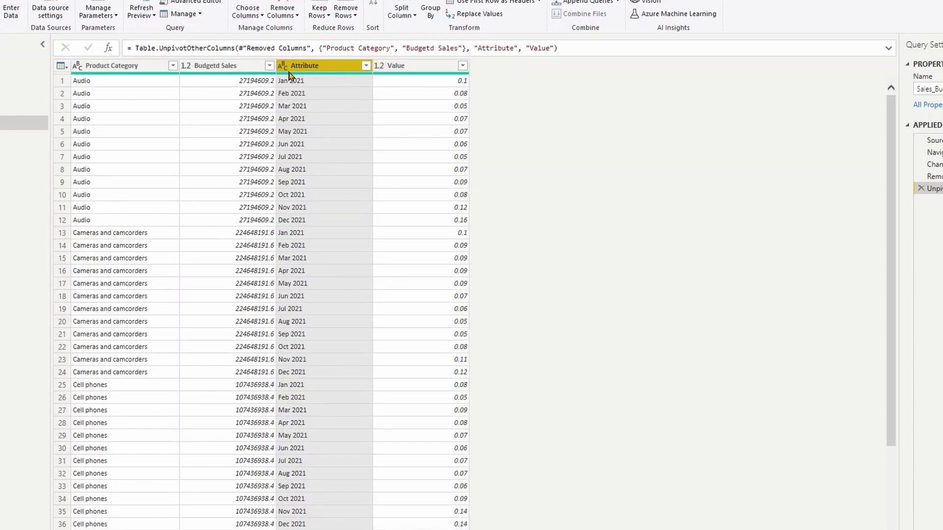
{"action": "left_click", "coordinate": [247, 69]}
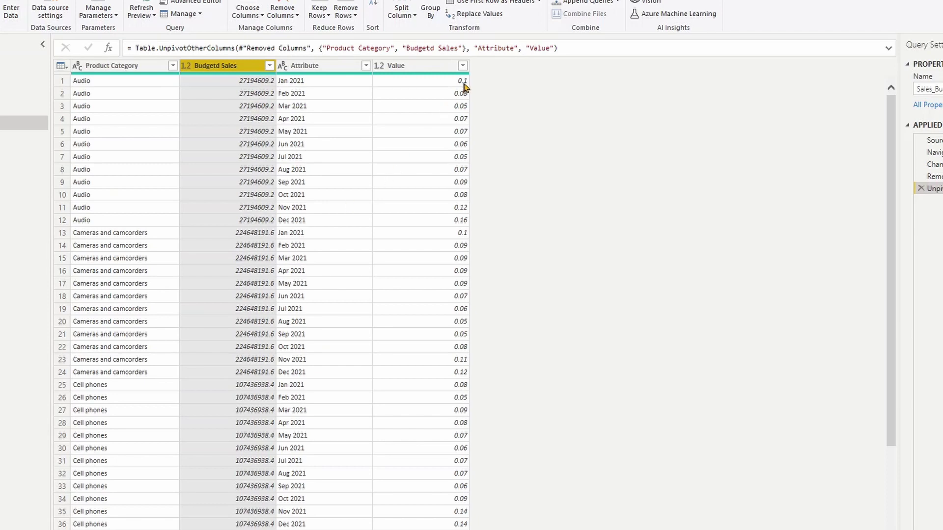
{"action": "left_click", "coordinate": [454, 69], "text": "ctrl"}
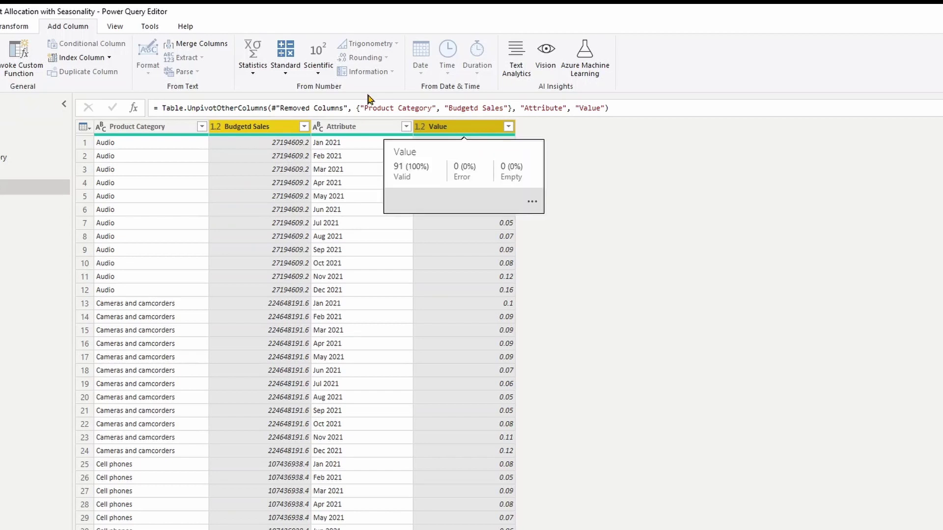
Multiply Budgetd Sales by Value into a new column named Sales
{"action": "left_click", "coordinate": [285, 71]}
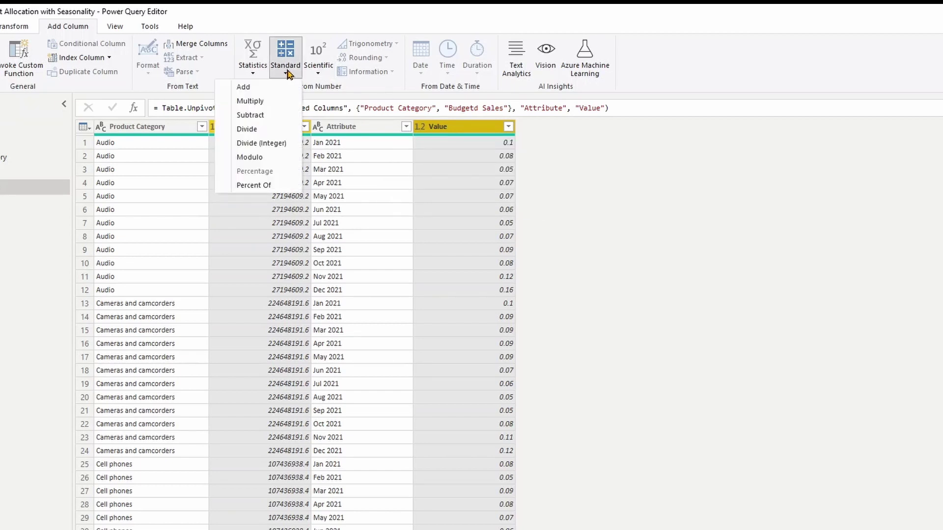
{"action": "left_click", "coordinate": [250, 100]}
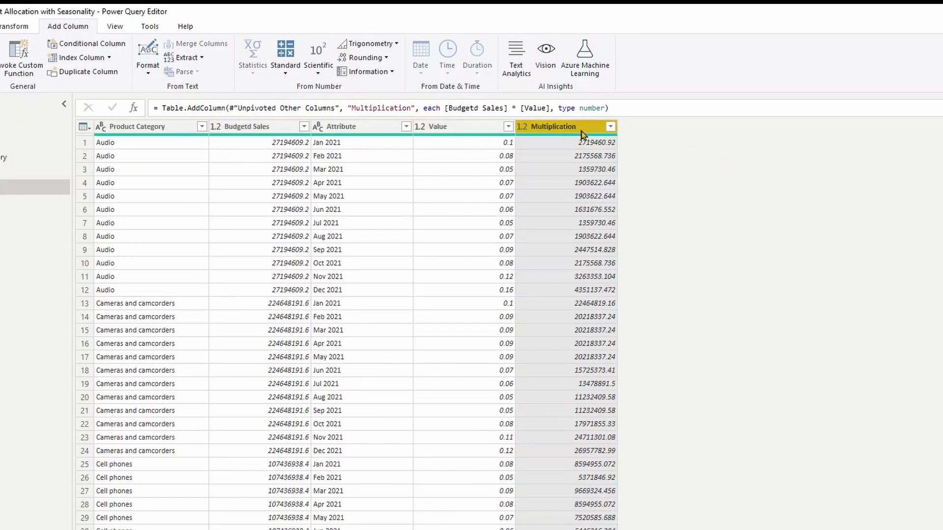
{"action": "double_click", "coordinate": [377, 108]}
{"action": "type", "text": "Sales"}
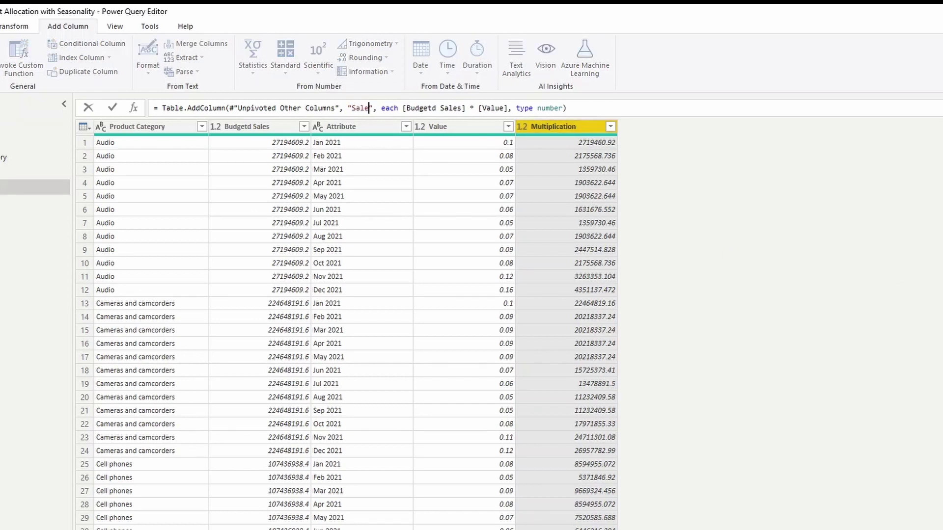
{"action": "key", "text": "Return"}
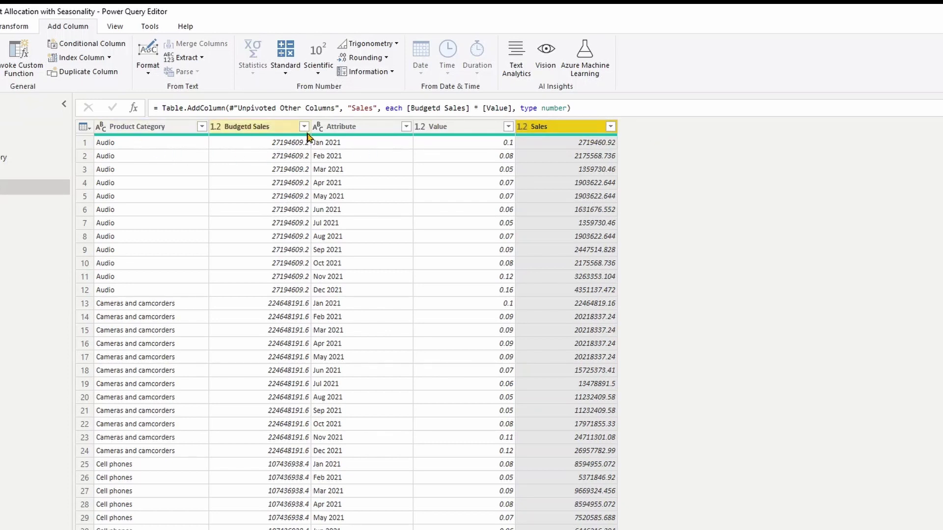
Keep only the Product Category, Attribute and Sales columns
{"action": "left_click", "coordinate": [163, 128]}
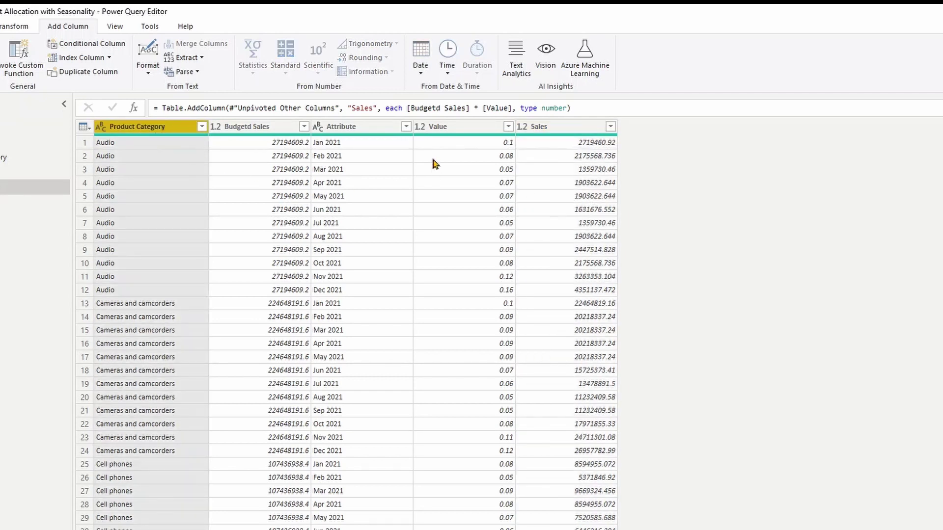
{"action": "left_click", "coordinate": [348, 127], "text": "ctrl"}
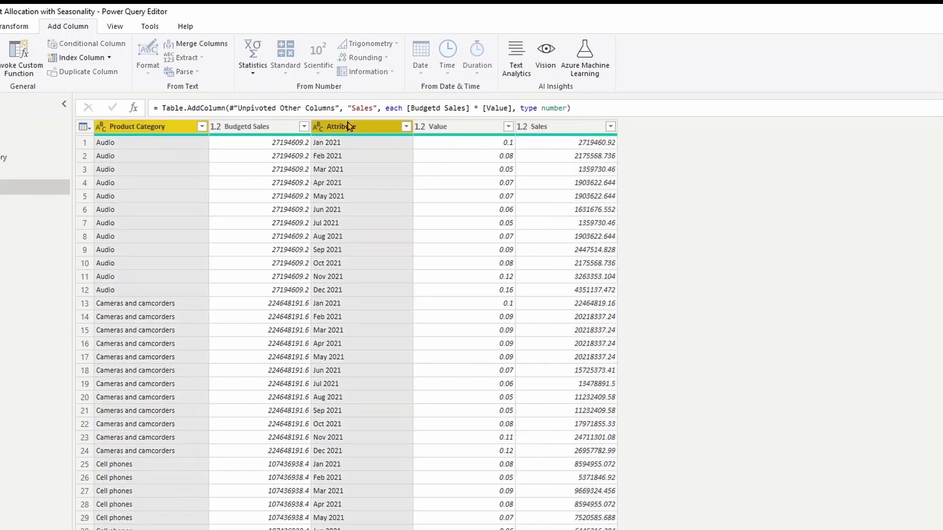
{"action": "left_click", "coordinate": [580, 129], "text": "ctrl"}
{"action": "right_click", "coordinate": [581, 130]}
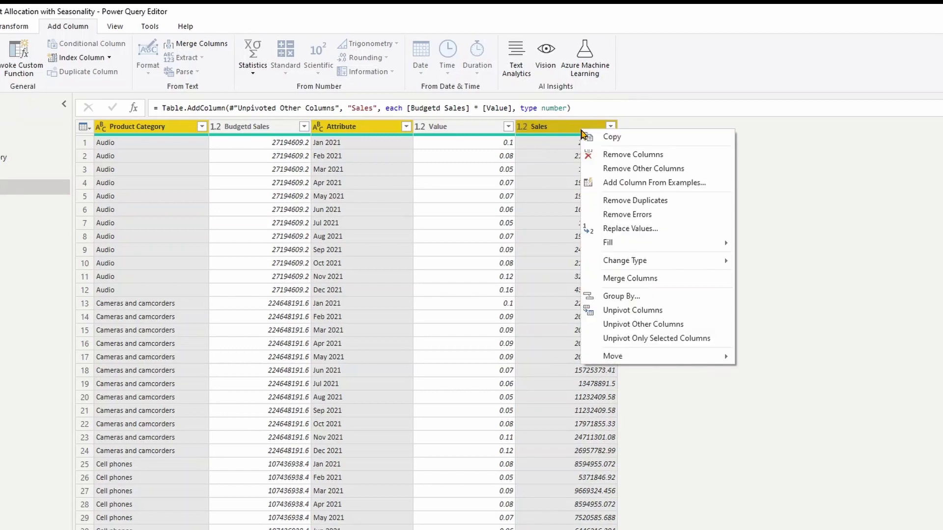
{"action": "left_click", "coordinate": [675, 169]}
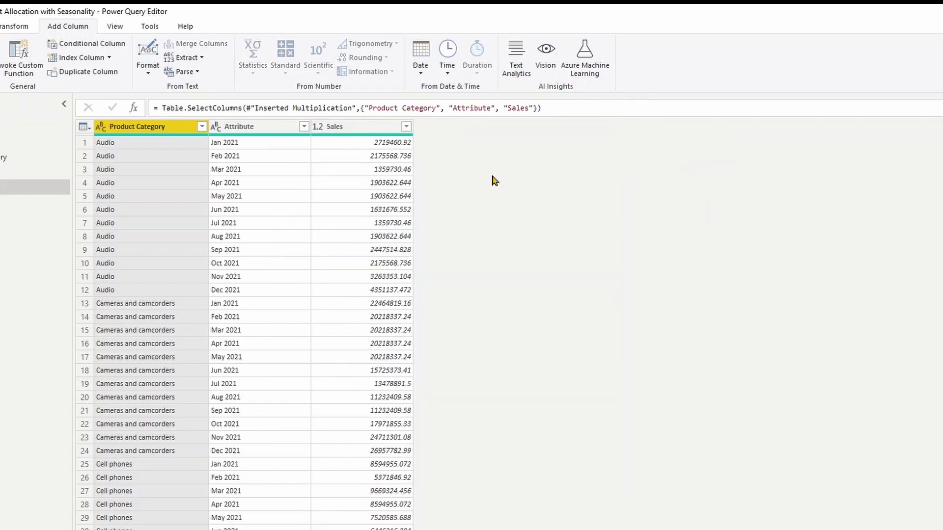
Rename Attribute to Date, set it to the Date type, and close the editor
{"action": "double_click", "coordinate": [269, 126]}
{"action": "type", "text": "Date"}
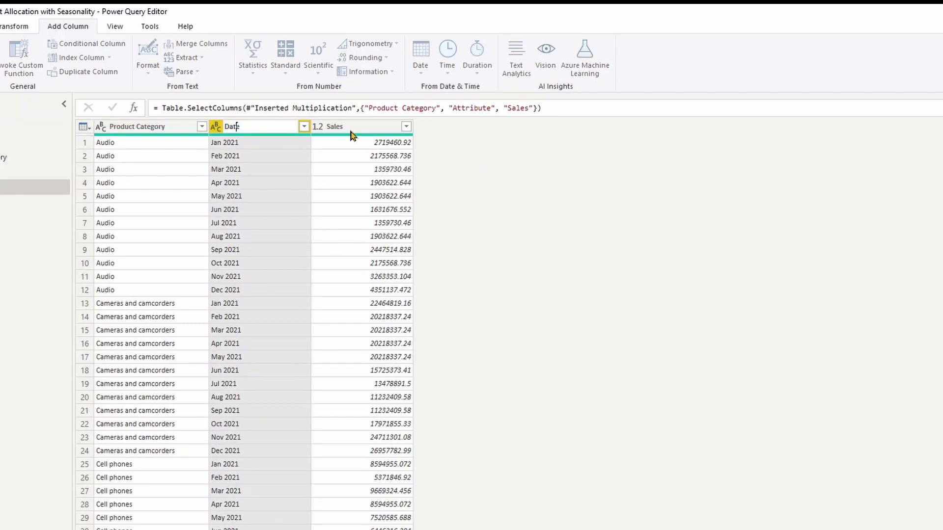
{"action": "key", "text": "Return"}
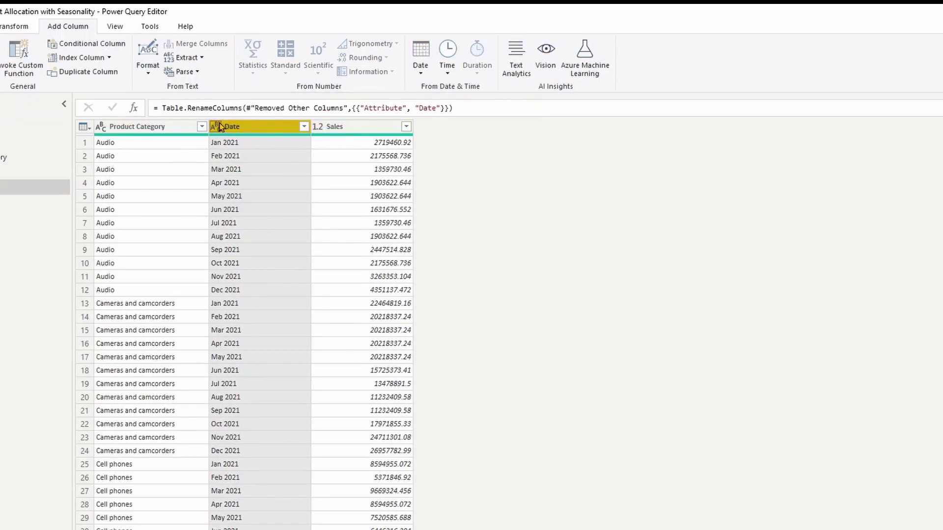
{"action": "left_click", "coordinate": [217, 126]}
{"action": "left_click", "coordinate": [245, 214]}
{"action": "left_click", "coordinate": [375, 130]}
{"action": "left_click", "coordinate": [152, 131]}
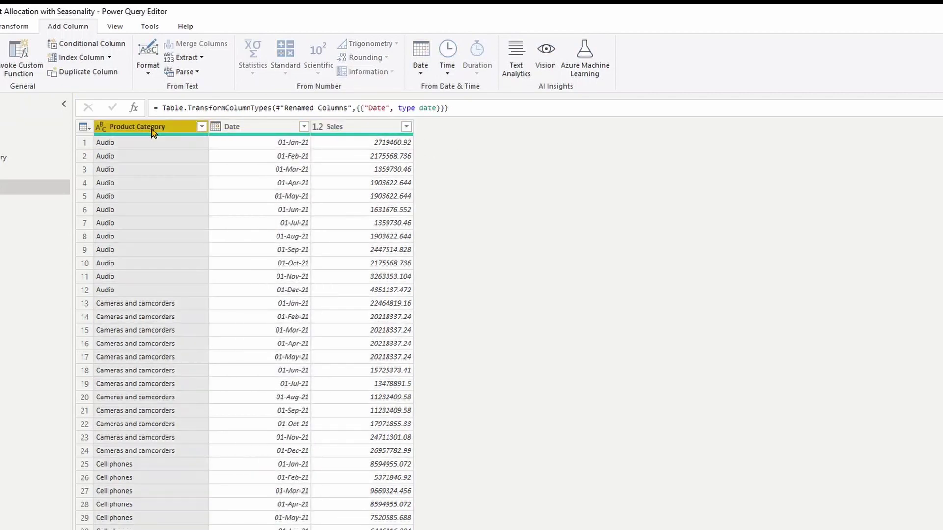
{"action": "left_click", "coordinate": [931, 10]}
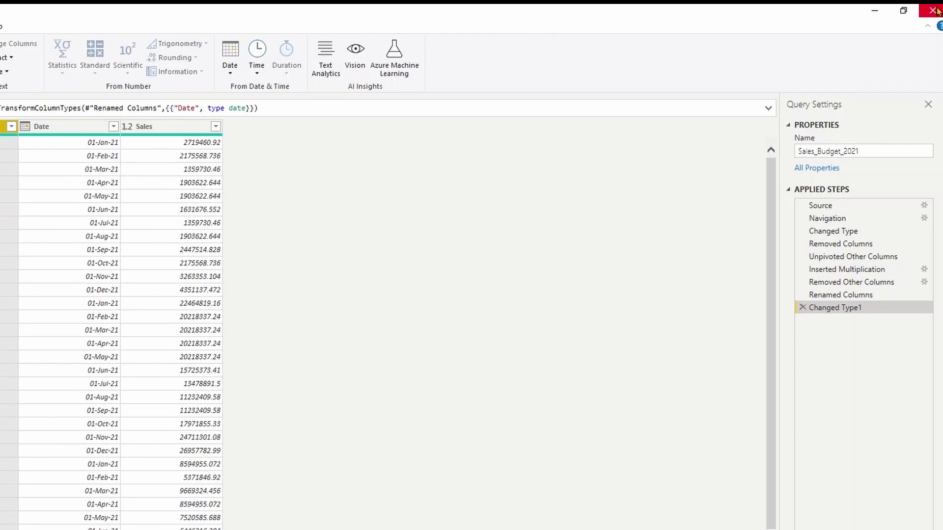
Apply the pending query changes and start a new measure named Budget Sales
{"action": "left_click", "coordinate": [350, 364]}
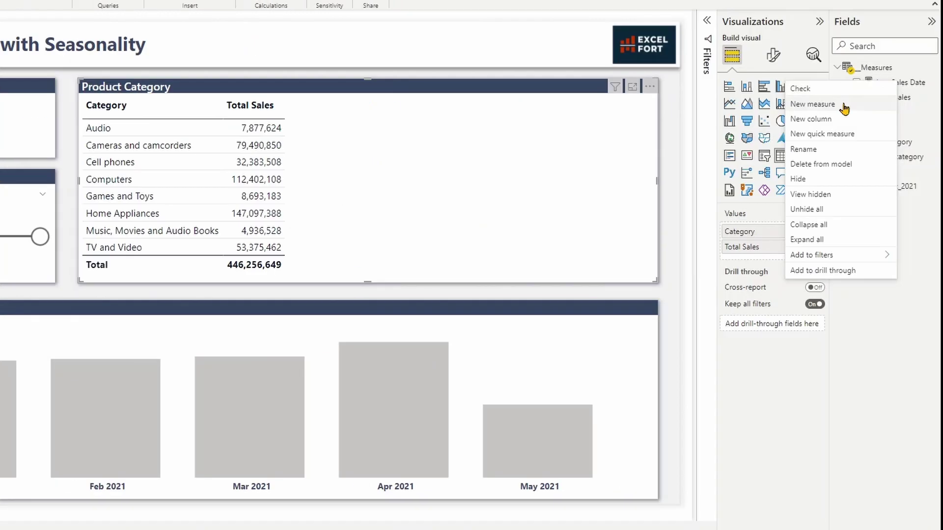
{"action": "key", "text": "Escape"}
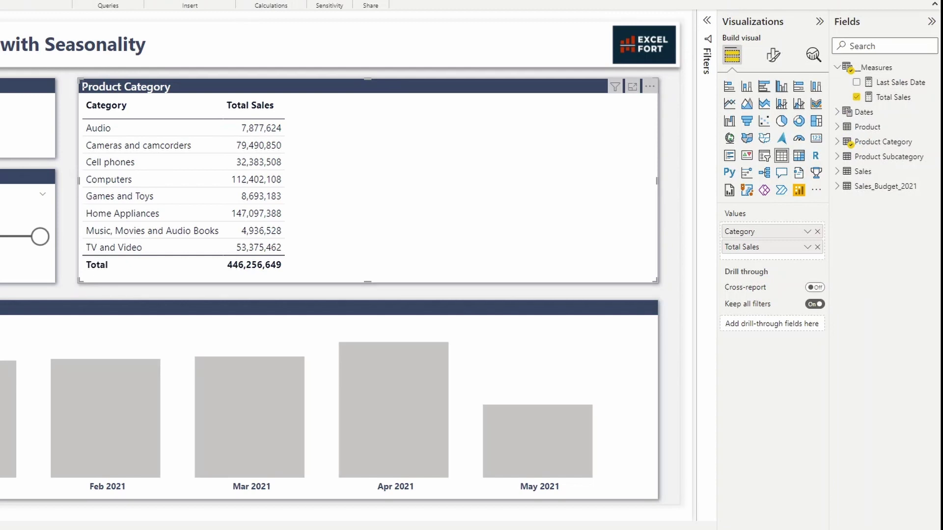
{"action": "left_click", "coordinate": [213, 0]}
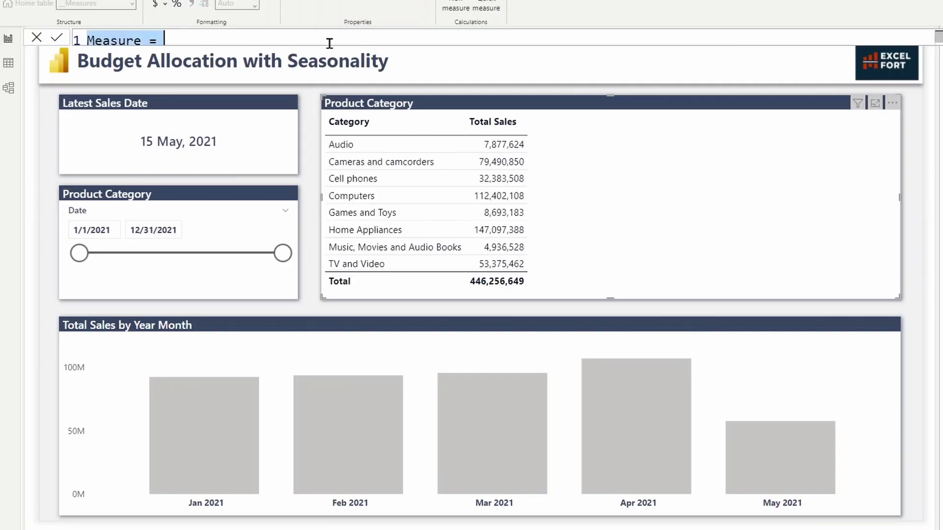
{"action": "type", "text": "Budget"}
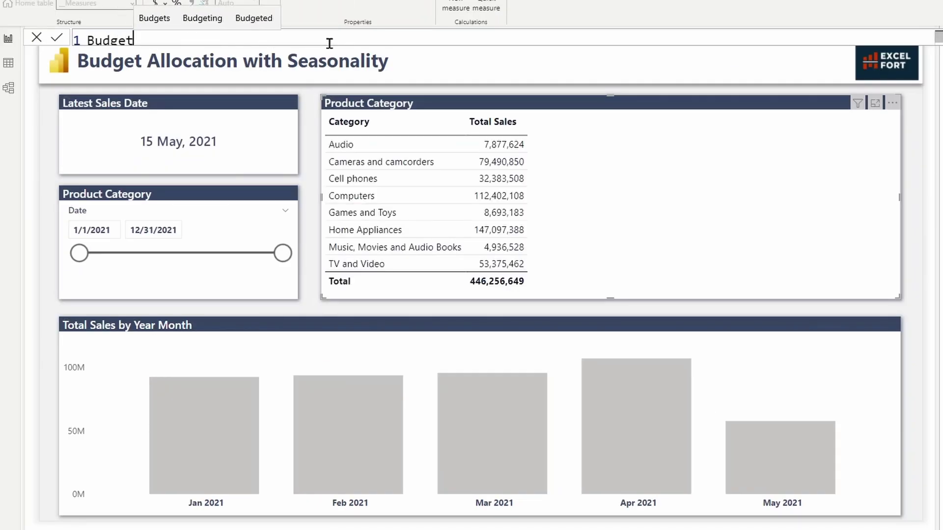
{"action": "type", "text": " Sales ="}
{"action": "key", "text": "shift+Return"}
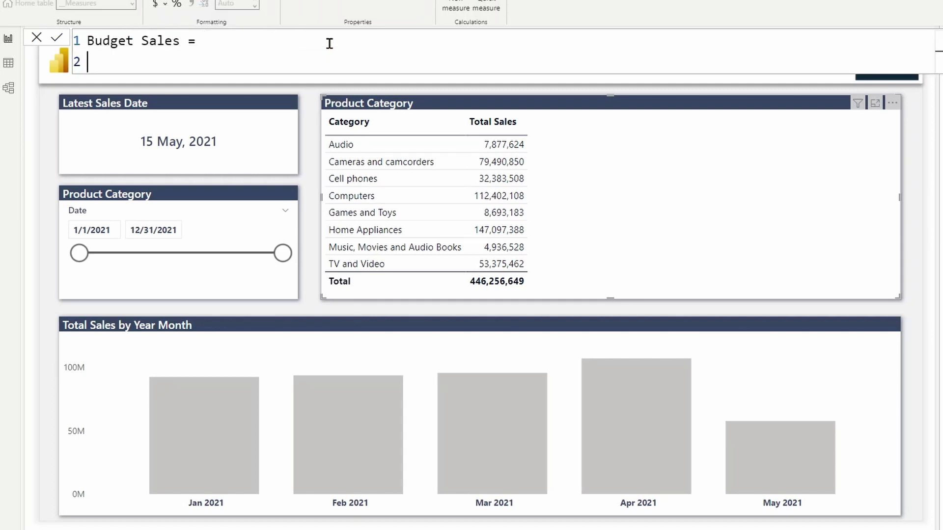
{"action": "key", "text": "shift+Return"}
{"action": "key", "text": "shift+Return"}
Define Budget Sales as SUM(Sales_Budget_2021[Sales]) and add it to the Product Category table
{"action": "key", "text": "Up"}
{"action": "key", "text": "Up"}
{"action": "type", "text": "s"}
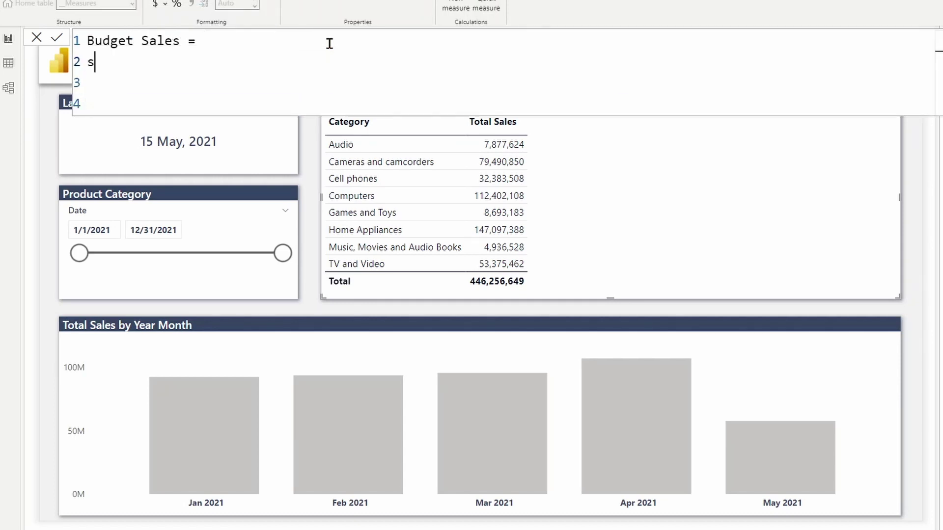
{"action": "type", "text": "um(bu"}
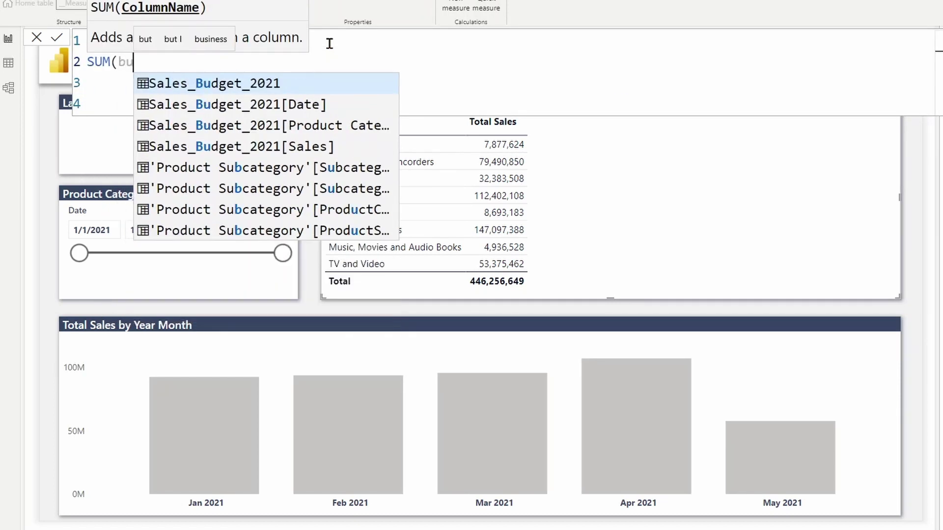
{"action": "key", "text": "Down"}
{"action": "key", "text": "Down"}
{"action": "key", "text": "Down"}
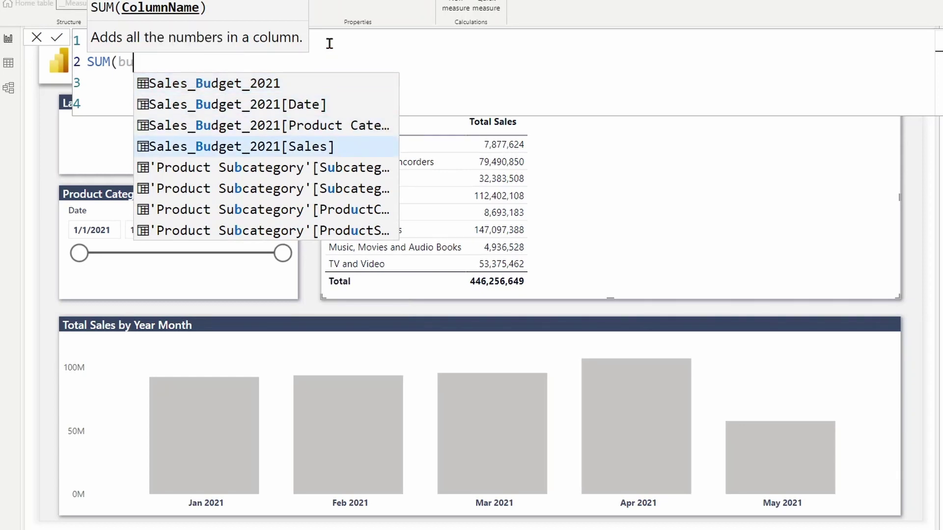
{"action": "key", "text": "Tab"}
{"action": "type", "text": ")"}
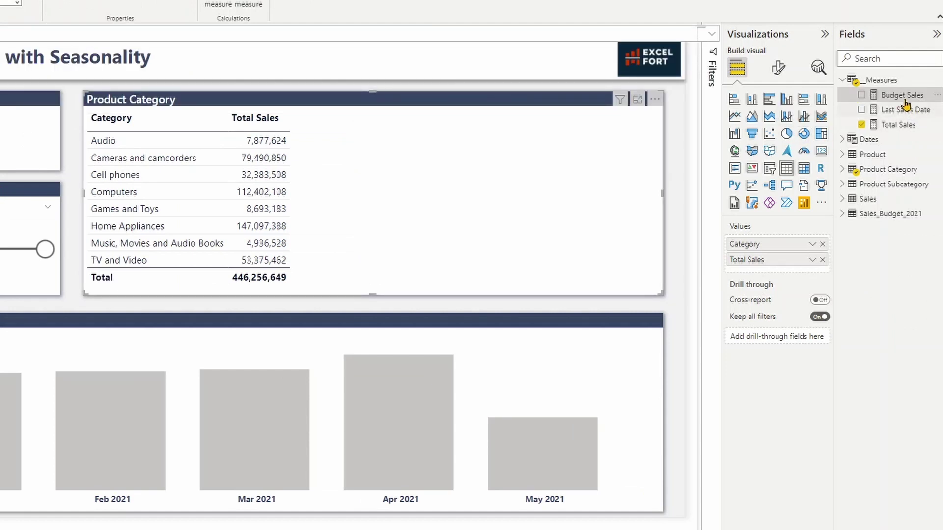
{"action": "left_click_drag", "start_coordinate": [900, 96], "coordinate": [464, 216]}
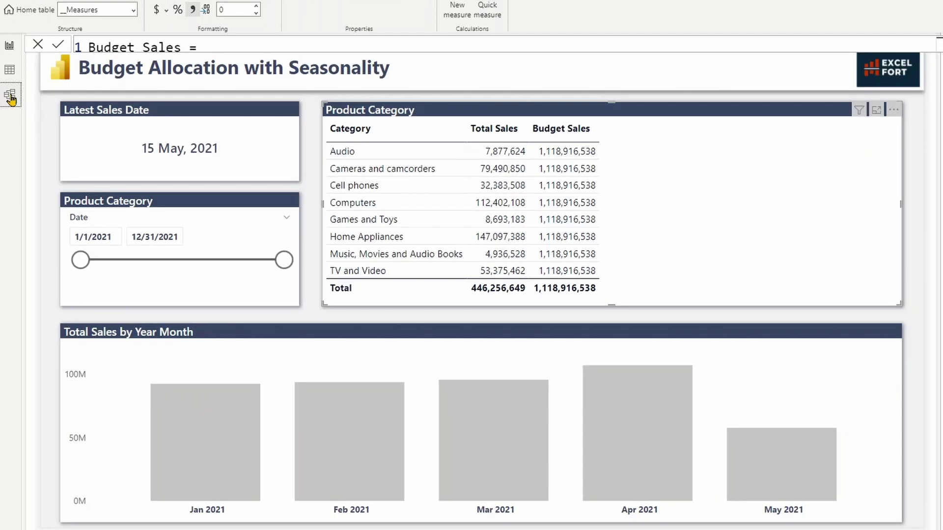
{"action": "left_click", "coordinate": [10, 94]}
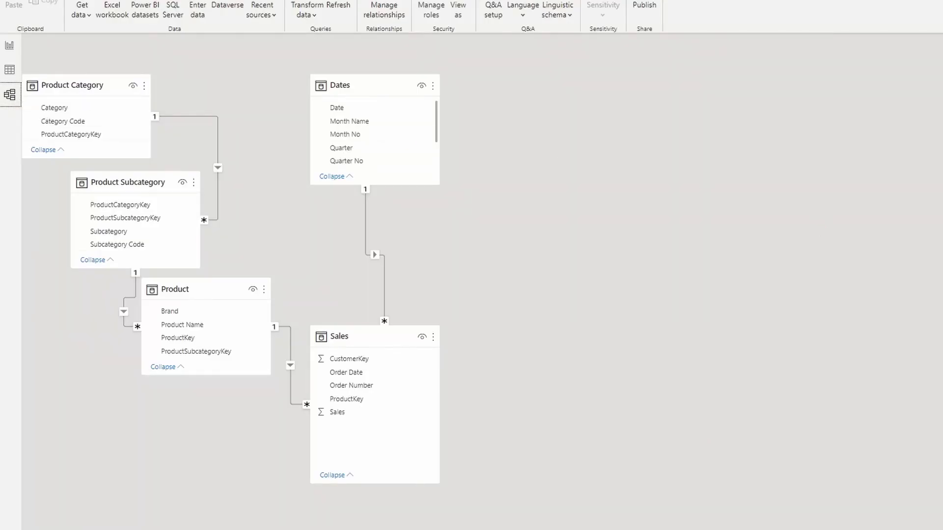
Link Dates[Date] to Sales_Budget_2021[Date] and Product Category[Category] to Sales_Budget_2021[Product Category]
{"action": "scroll", "coordinate": [789, 525], "scroll_direction": "right", "scroll_amount": 5}
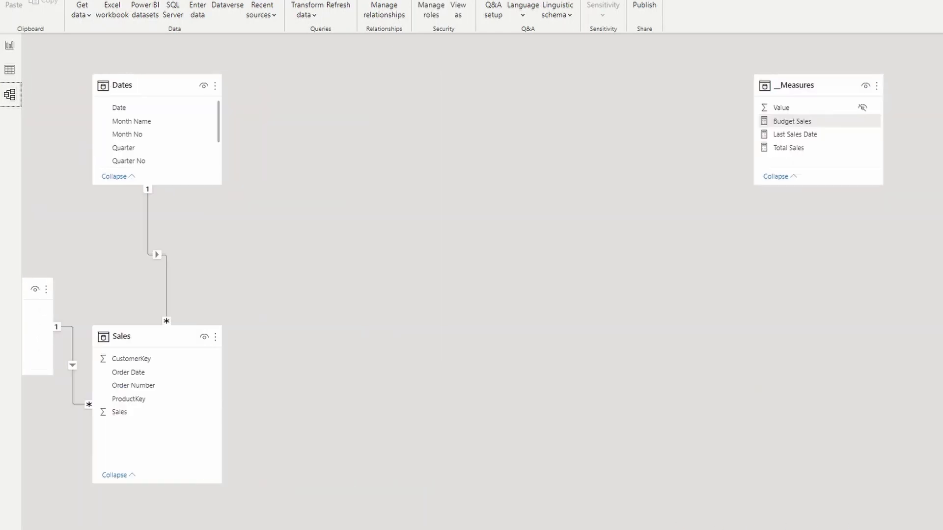
{"action": "left_click_drag", "start_coordinate": [926, 208], "coordinate": [560, 342]}
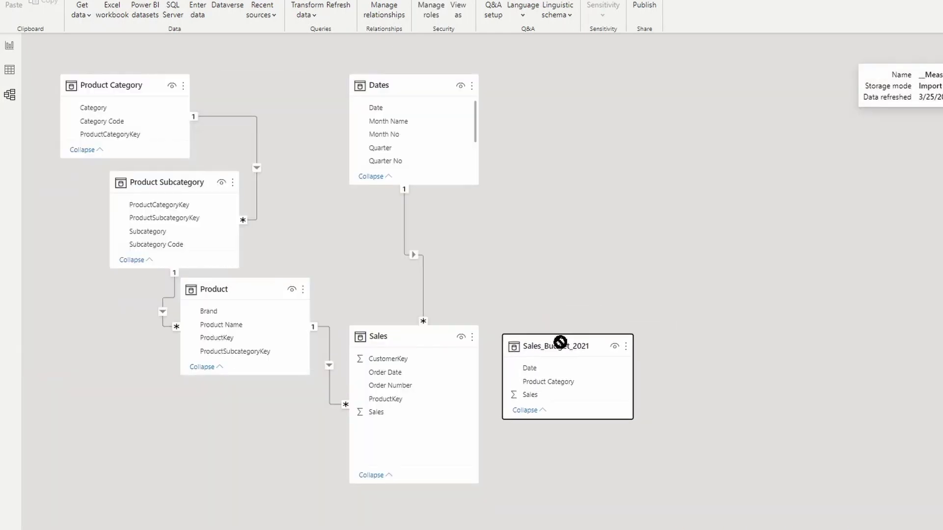
{"action": "left_click", "coordinate": [415, 108]}
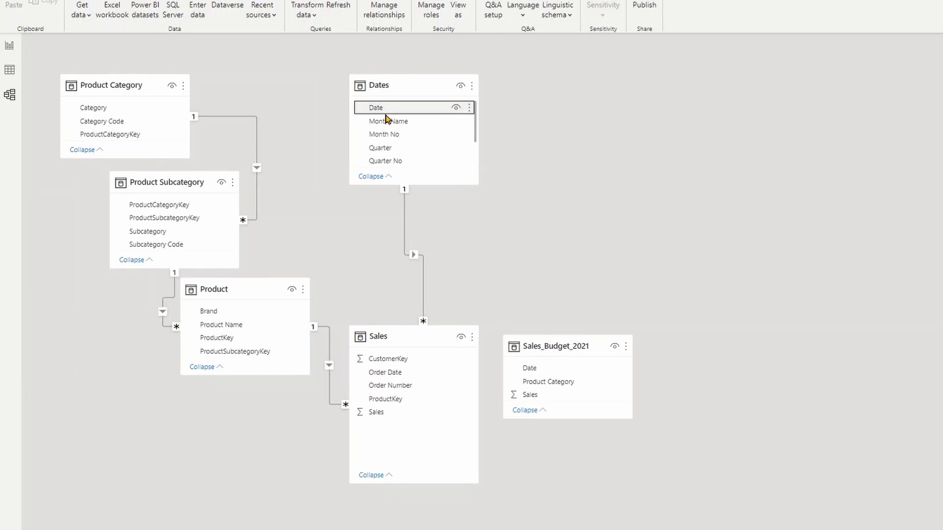
{"action": "left_click_drag", "start_coordinate": [394, 112], "coordinate": [595, 368]}
{"action": "left_click", "coordinate": [116, 109]}
{"action": "left_click_drag", "start_coordinate": [116, 112], "coordinate": [573, 387]}
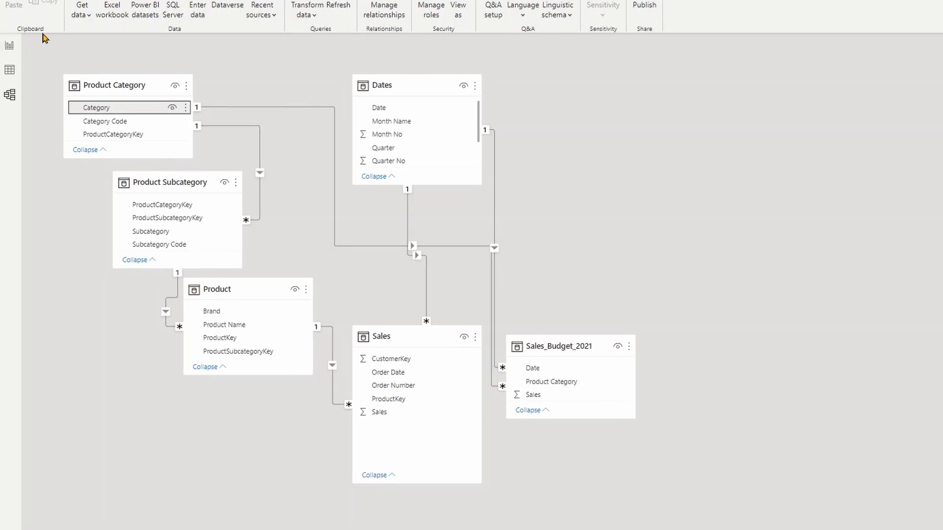
{"action": "left_click", "coordinate": [9, 46]}
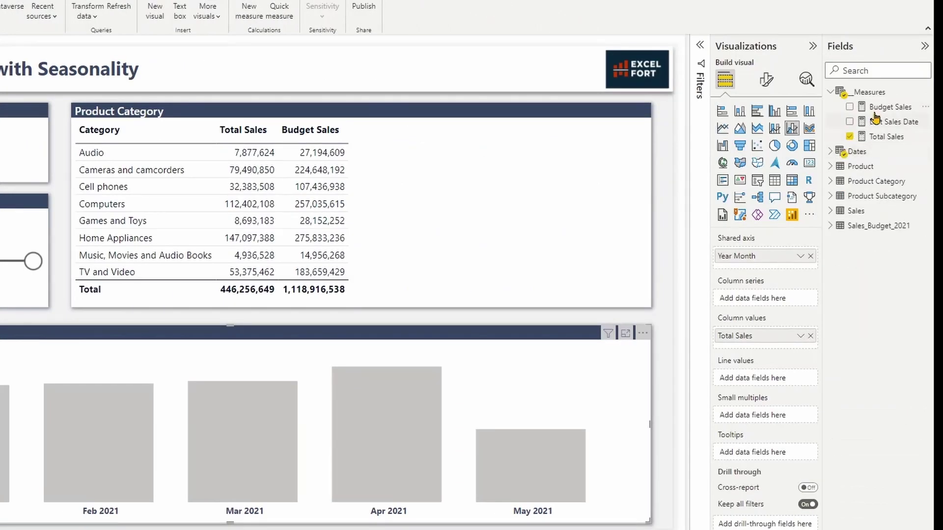
Add Budget Sales to the monthly column chart and turn its data labels off
{"action": "left_click_drag", "start_coordinate": [887, 114], "coordinate": [766, 349]}
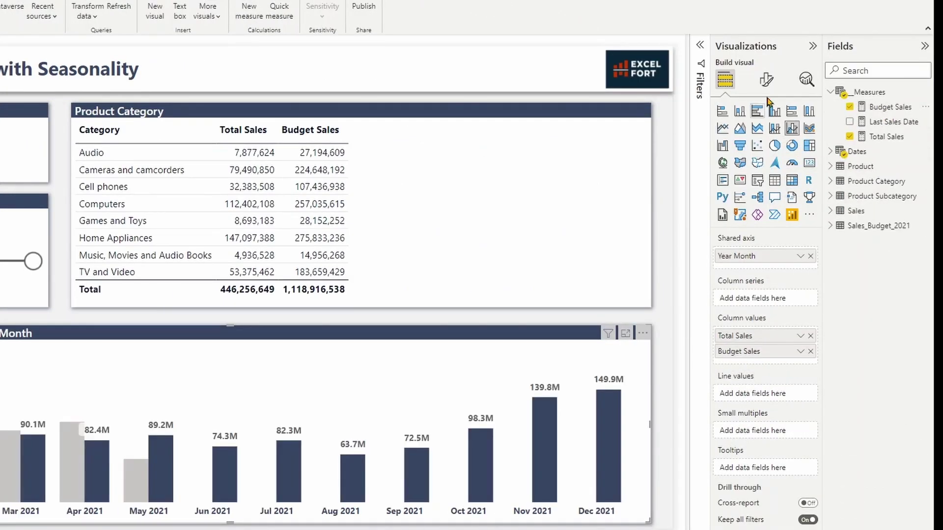
{"action": "left_click", "coordinate": [766, 80]}
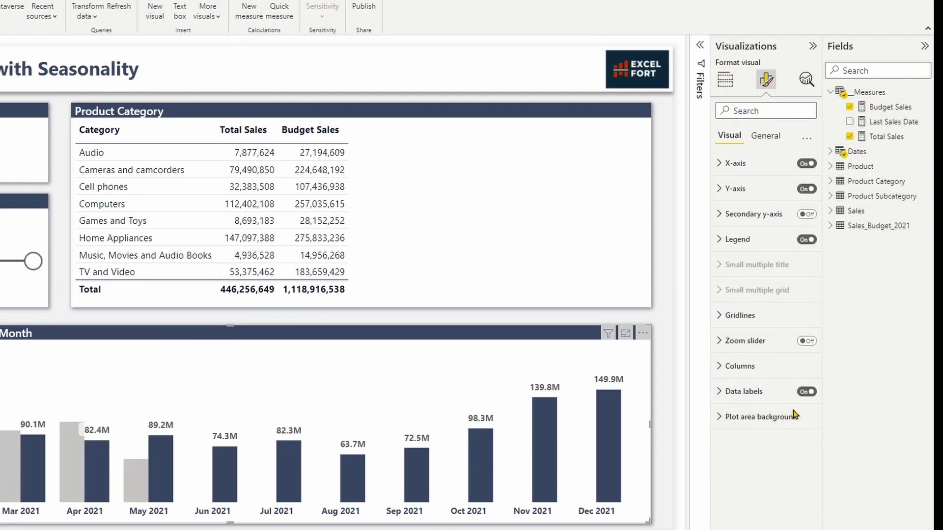
{"action": "left_click", "coordinate": [803, 391]}
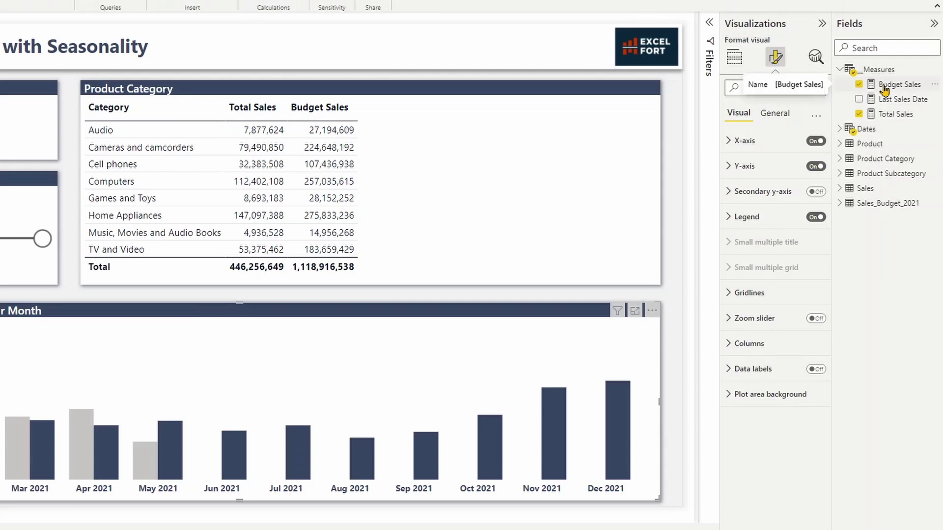
Create the Actual vs Budget measure as [Total Sales] - [Budget Sales]
{"action": "right_click", "coordinate": [883, 91]}
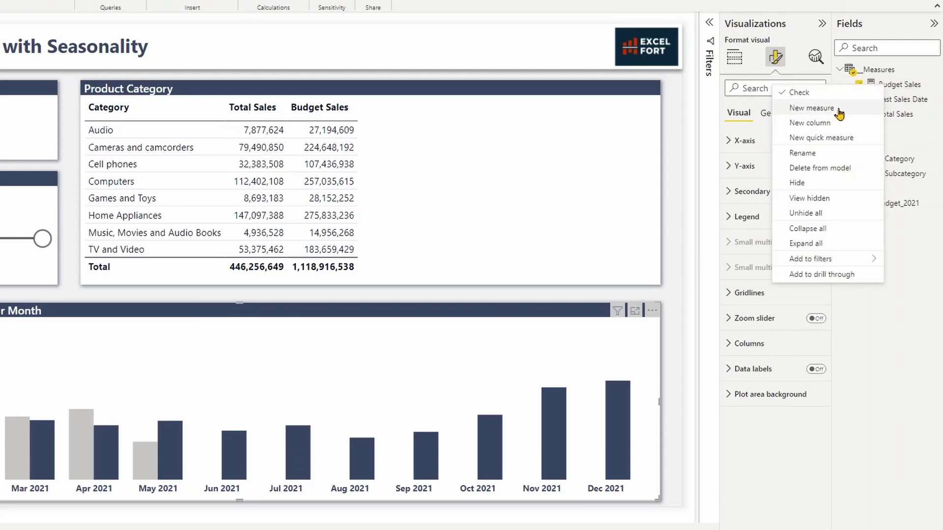
{"action": "key", "text": "Escape"}
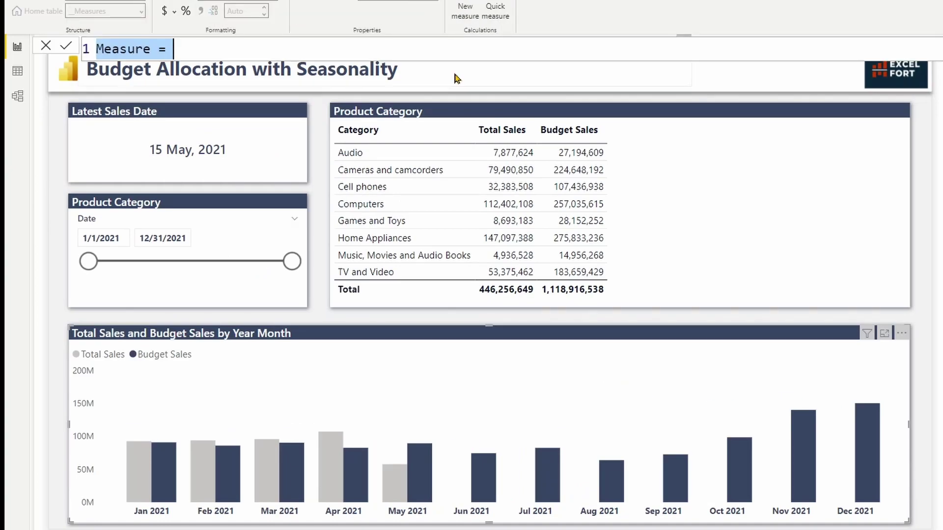
{"action": "type", "text": "Actual"}
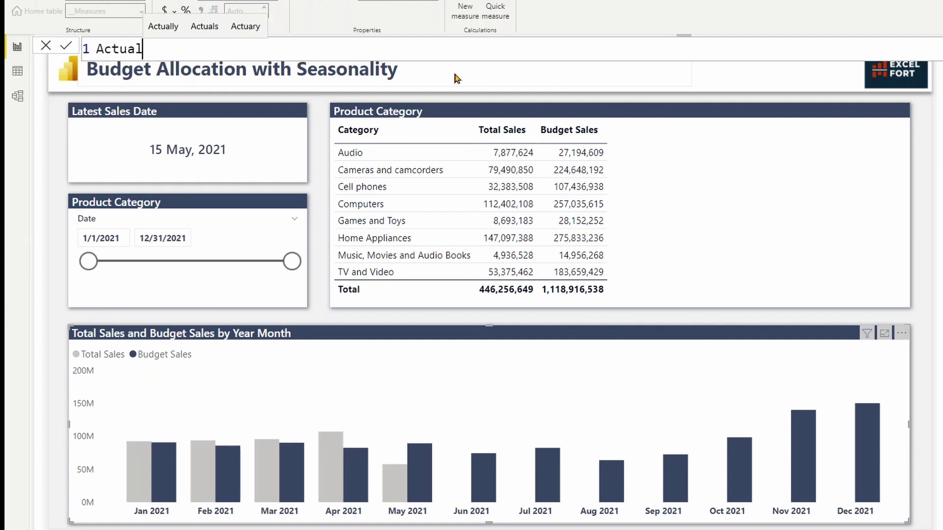
{"action": "type", "text": " vs Bu"}
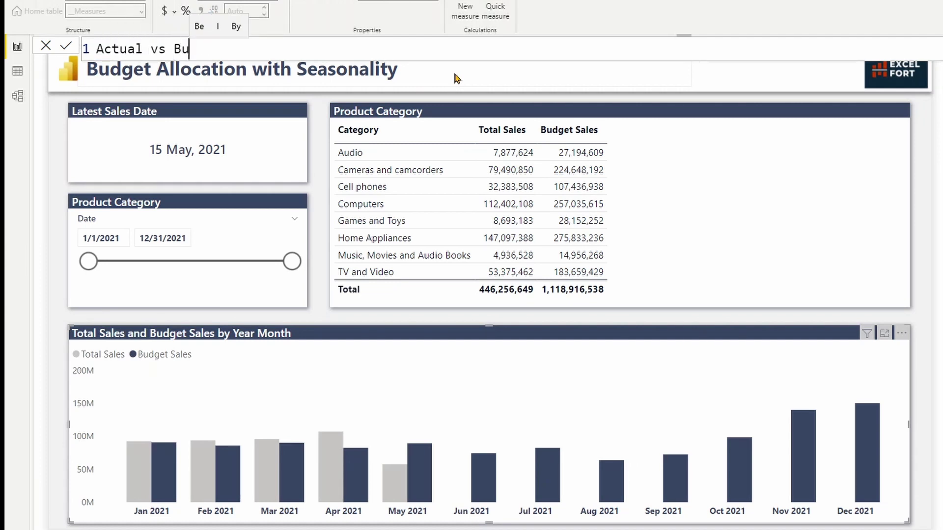
{"action": "type", "text": "dget ="}
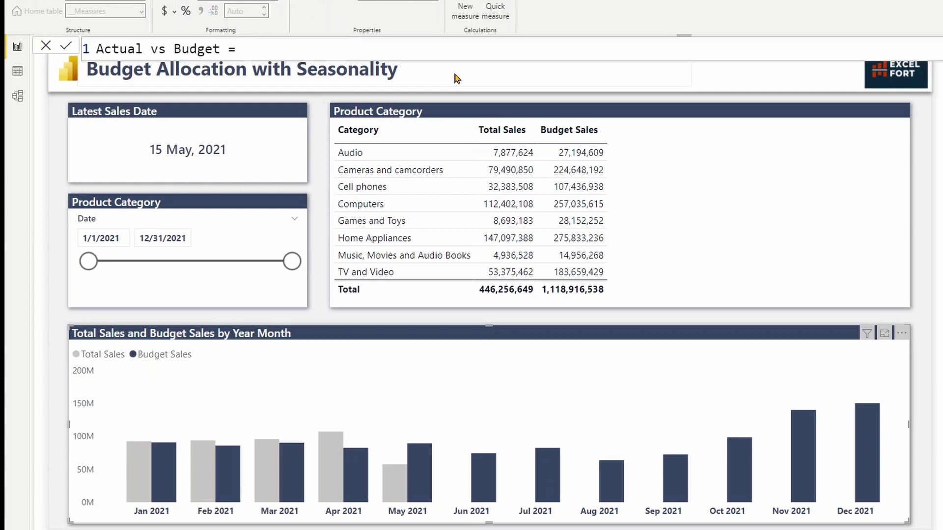
{"action": "key", "text": "shift+Return"}
{"action": "key", "text": "shift+Return"}
{"action": "key", "text": "shift+Return"}
{"action": "key", "text": "Up"}
{"action": "key", "text": "Up"}
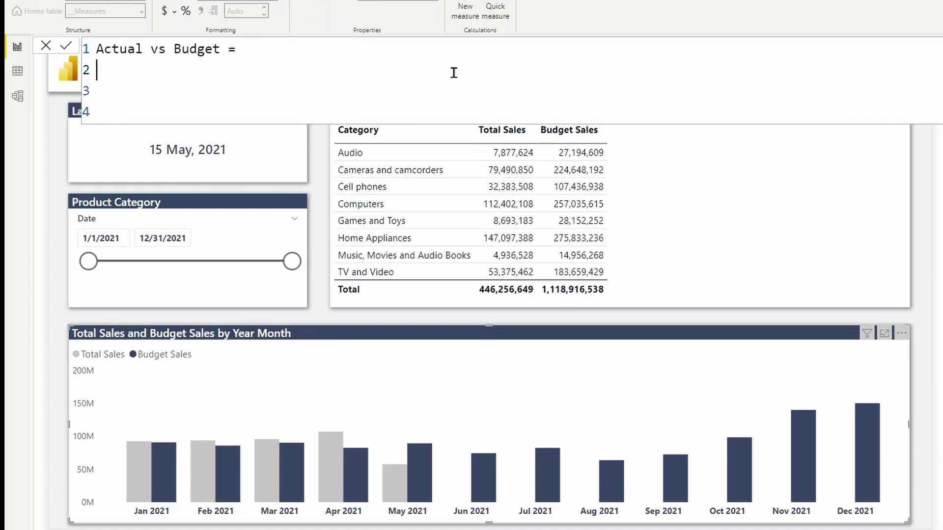
{"action": "type", "text": "[to"}
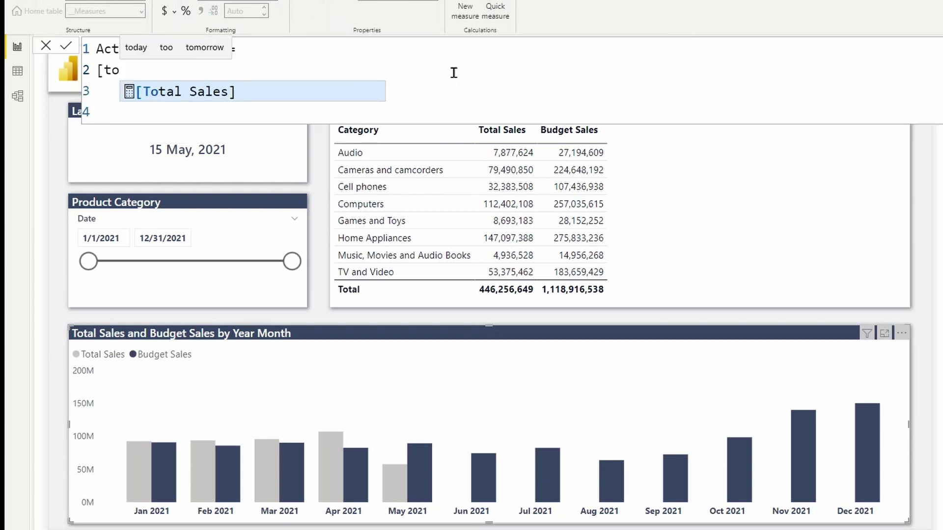
{"action": "key", "text": "Tab"}
{"action": "type", "text": "- "}
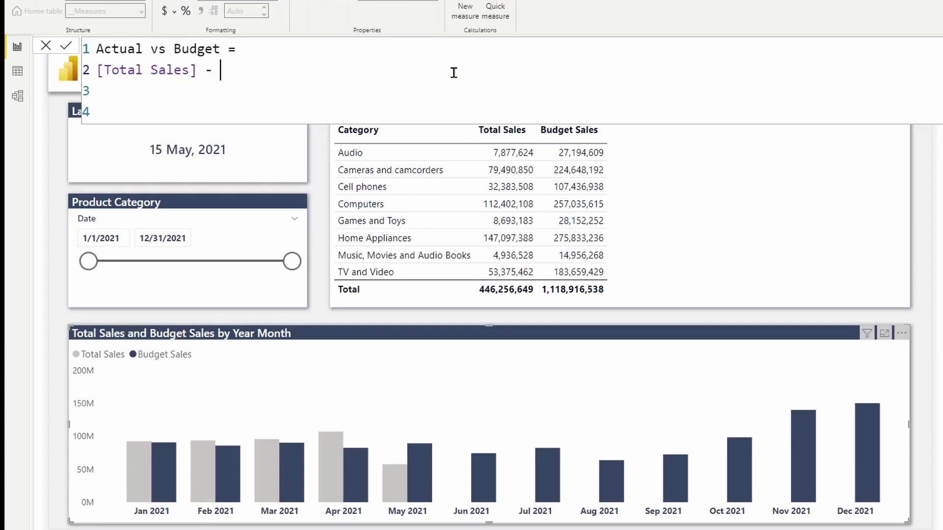
{"action": "type", "text": "[bud"}
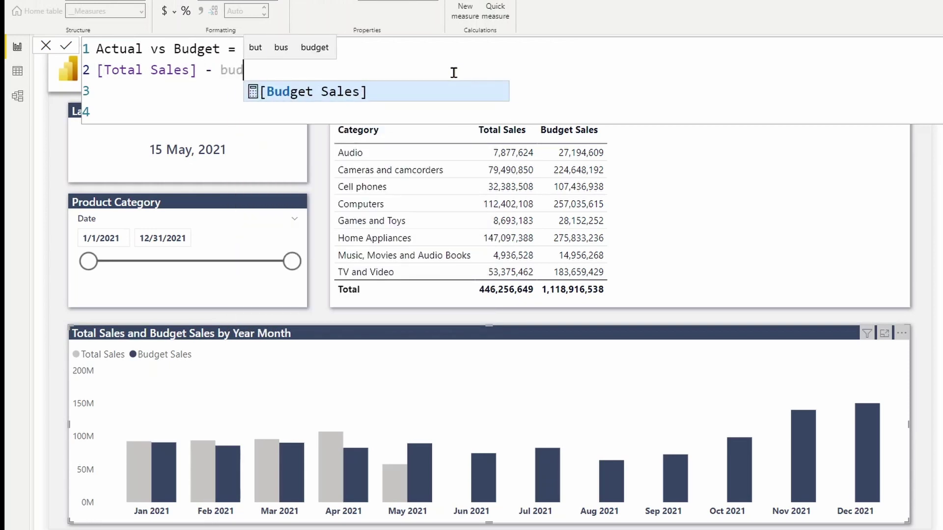
{"action": "key", "text": "Tab"}
{"action": "key", "text": "Up"}
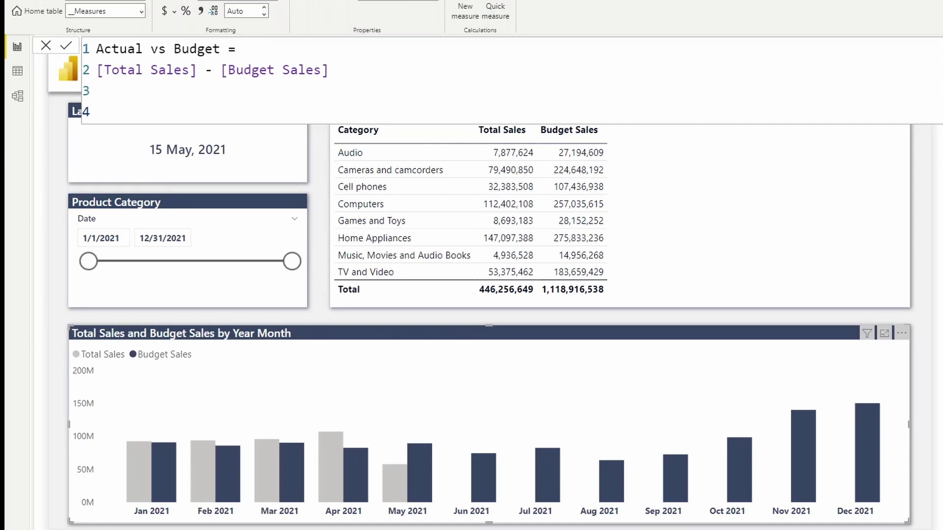
Add Actual vs Budget to the Product Category table
{"action": "left_click_drag", "start_coordinate": [901, 91], "coordinate": [449, 199]}
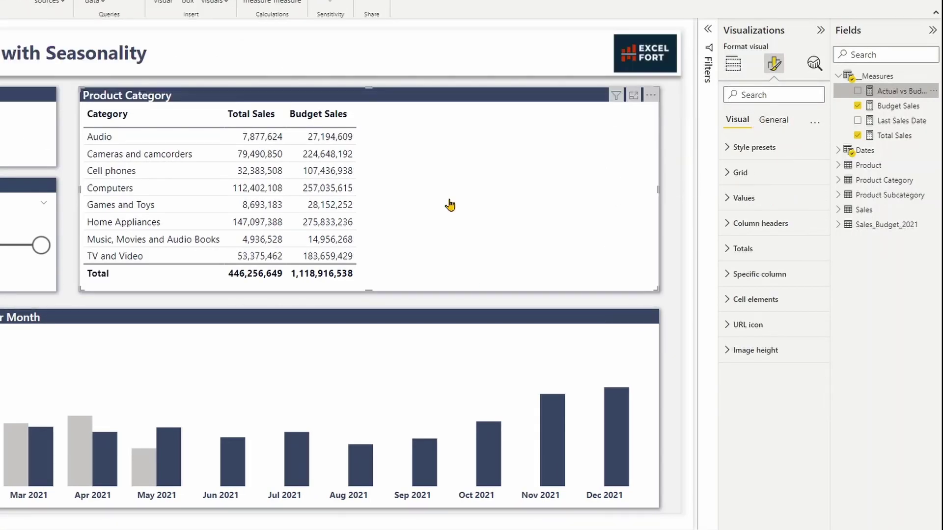
{"action": "left_click", "coordinate": [879, 91]}
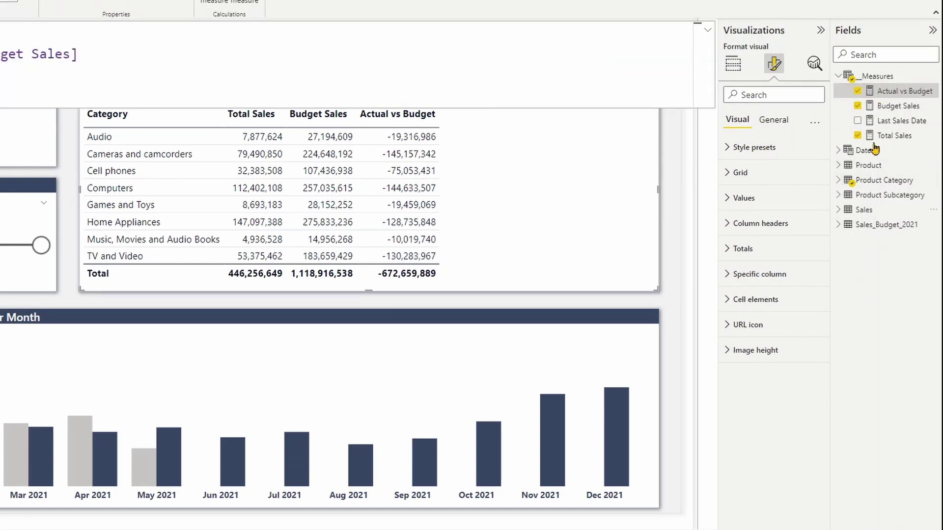
{"action": "right_click", "coordinate": [873, 90]}
{"action": "left_click", "coordinate": [829, 119]}
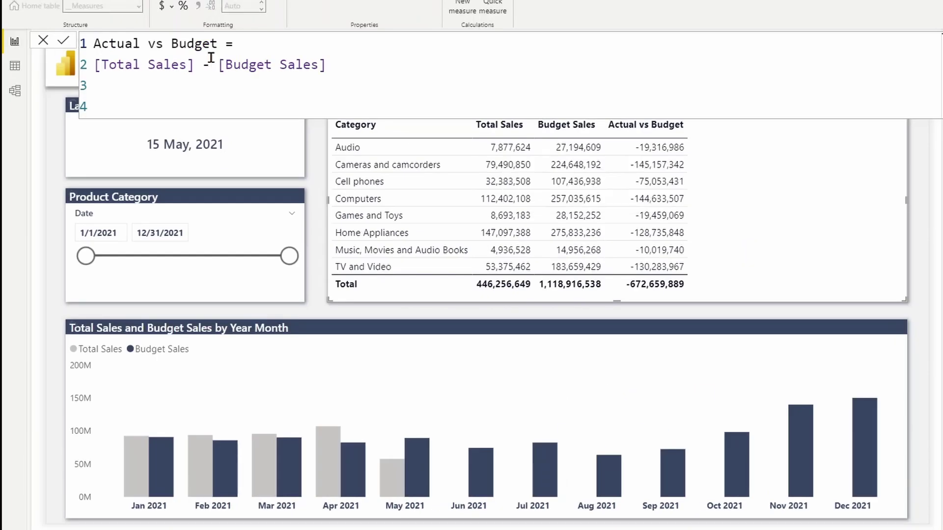
Start the Actual vs Budget % measure with DIVIDE, using [Actual vs Budget] as numerator
{"action": "key", "text": "ctrl+a"}
{"action": "type", "text": "Actual "}
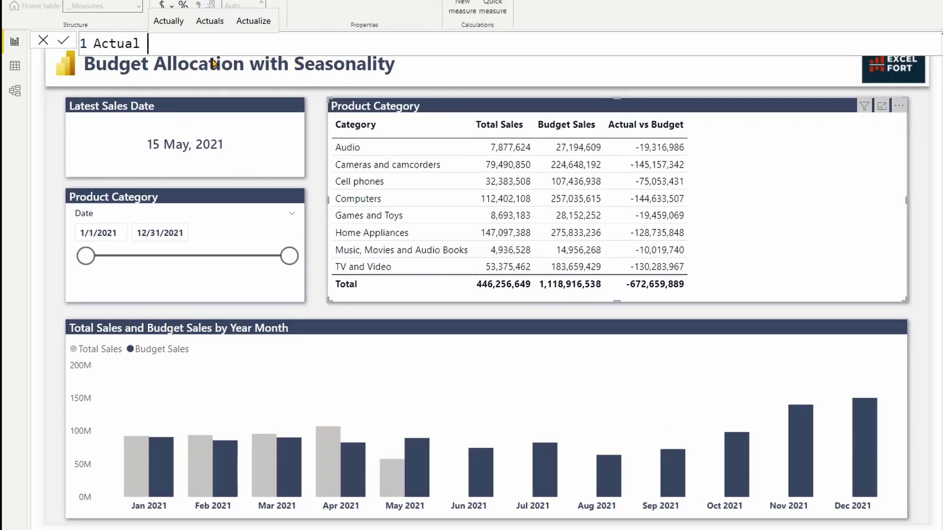
{"action": "type", "text": "vs Budget "}
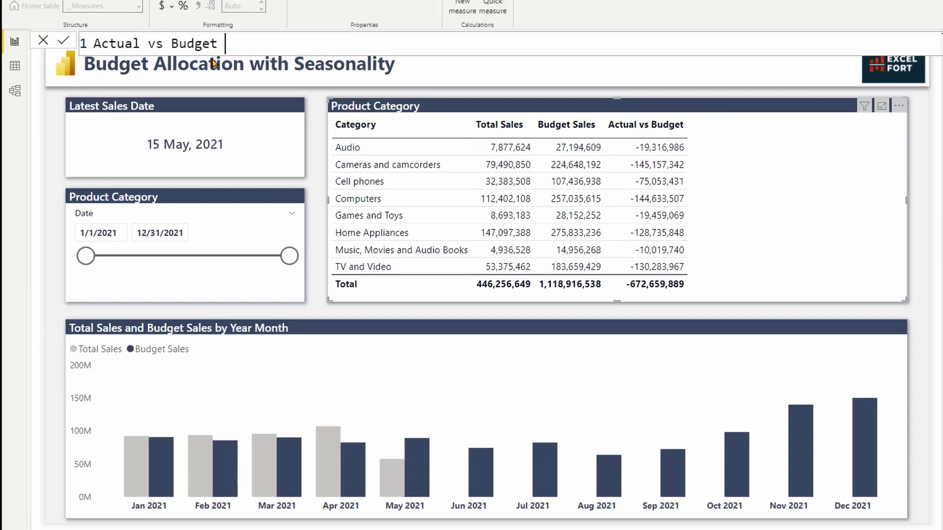
{"action": "type", "text": "% ="}
{"action": "key", "text": "shift+Return"}
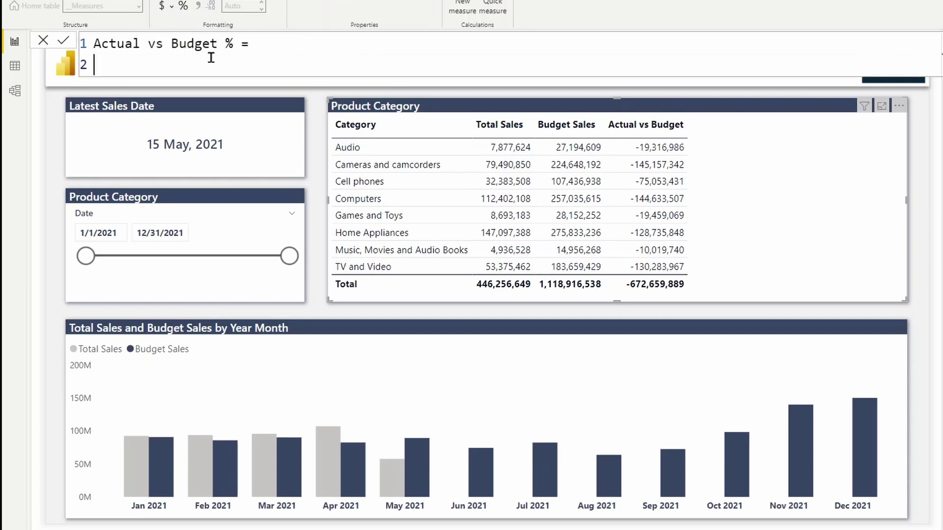
{"action": "type", "text": "divi"}
{"action": "key", "text": "Tab"}
{"action": "key", "text": "shift+Return"}
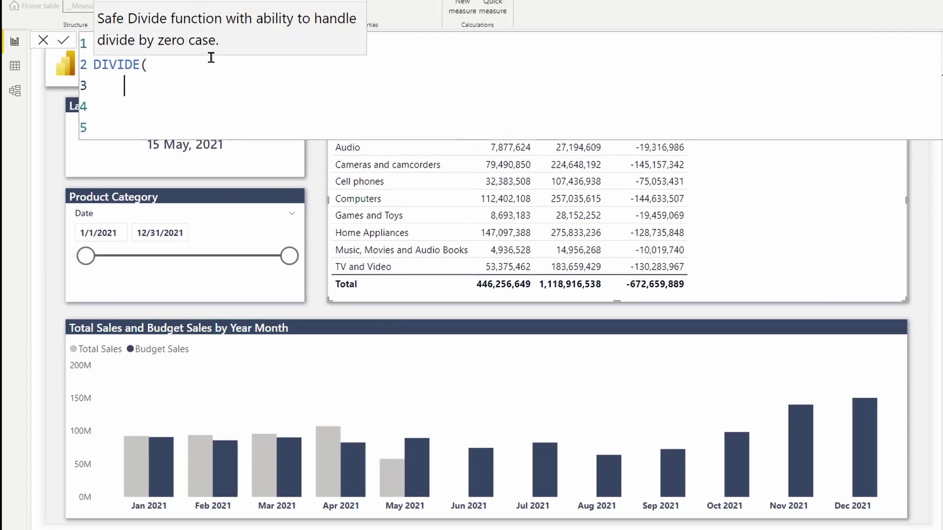
{"action": "type", "text": "[act"}
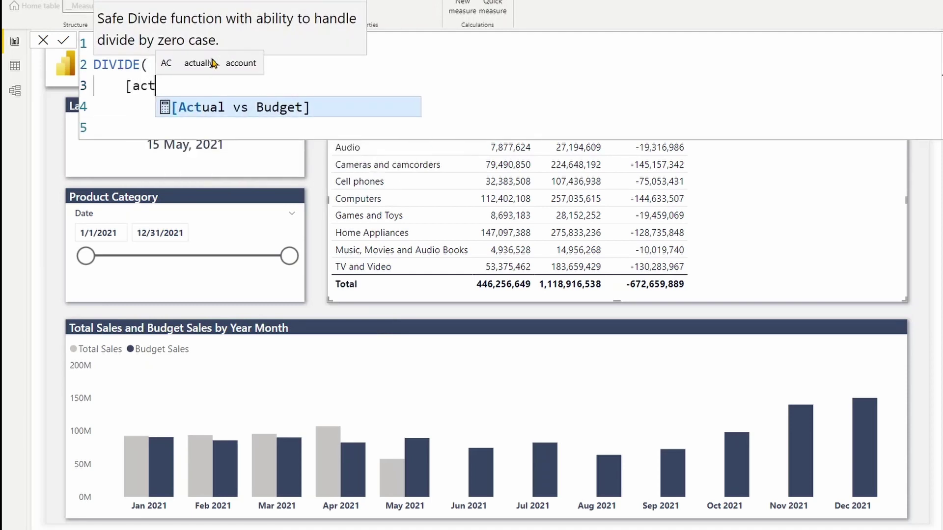
{"action": "key", "text": "Tab"}
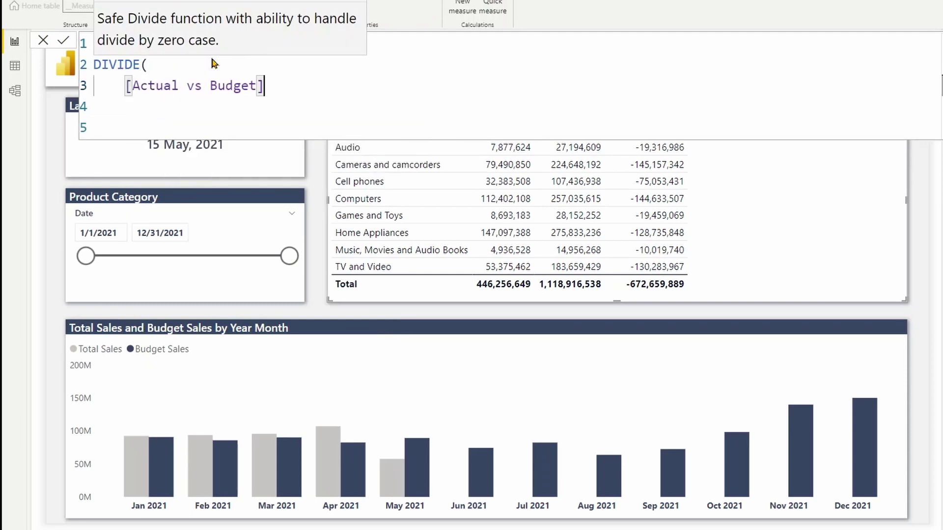
{"action": "type", "text": ","}
Complete the DIVIDE with [Budget Sales] as divisor, commit it, and format as percentage
{"action": "key", "text": "shift+Return"}
{"action": "type", "text": "budg"}
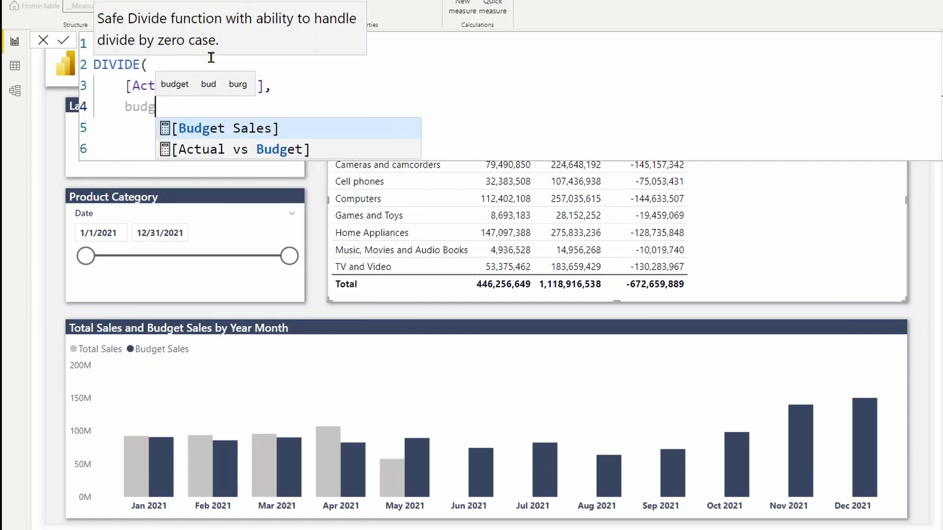
{"action": "key", "text": "Tab"}
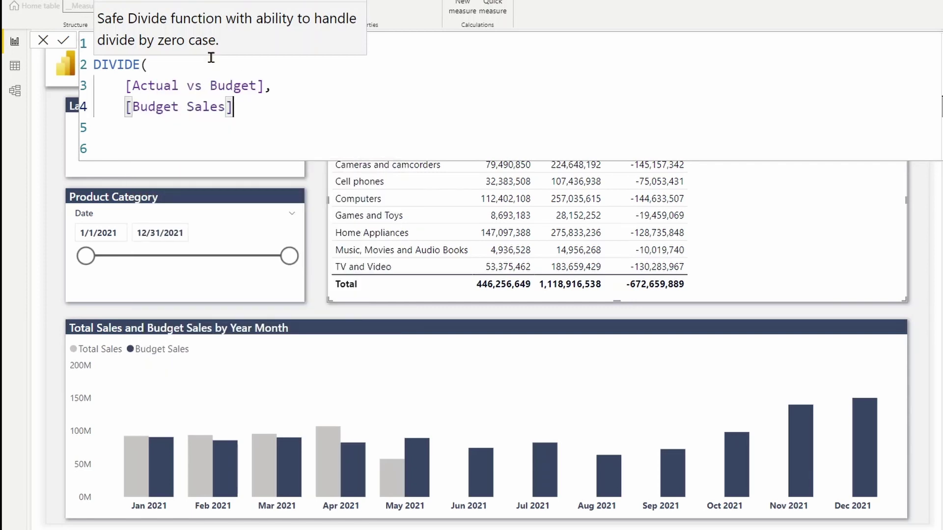
{"action": "type", "text": ")"}
{"action": "key", "text": "shift+Return"}
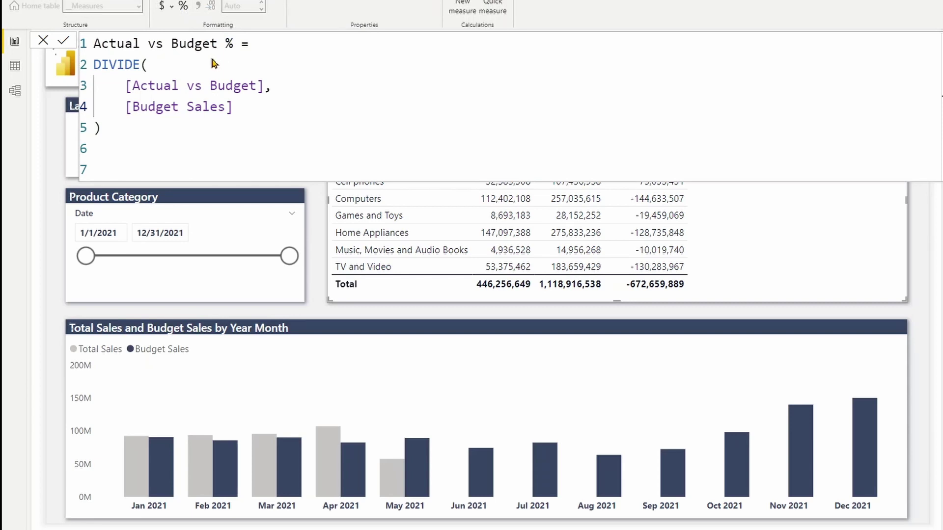
{"action": "key", "text": "Return"}
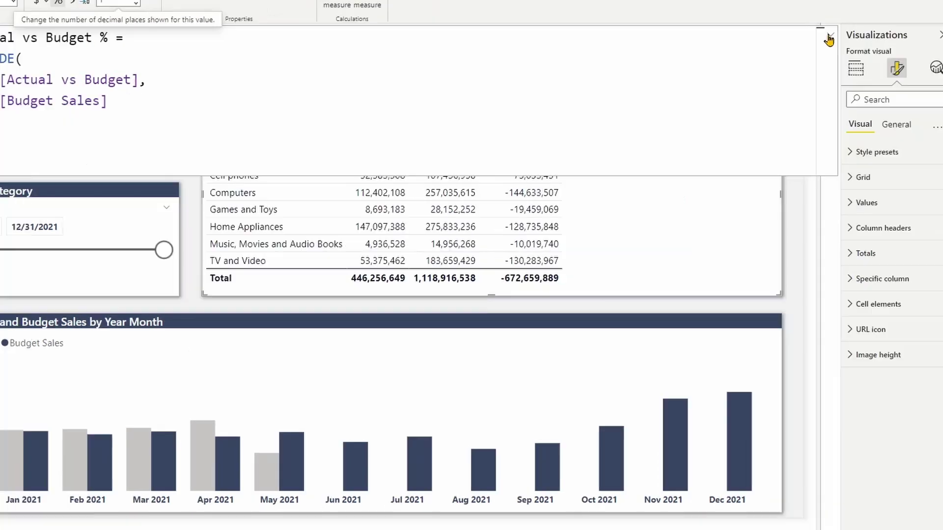
{"action": "left_click", "coordinate": [702, 28]}
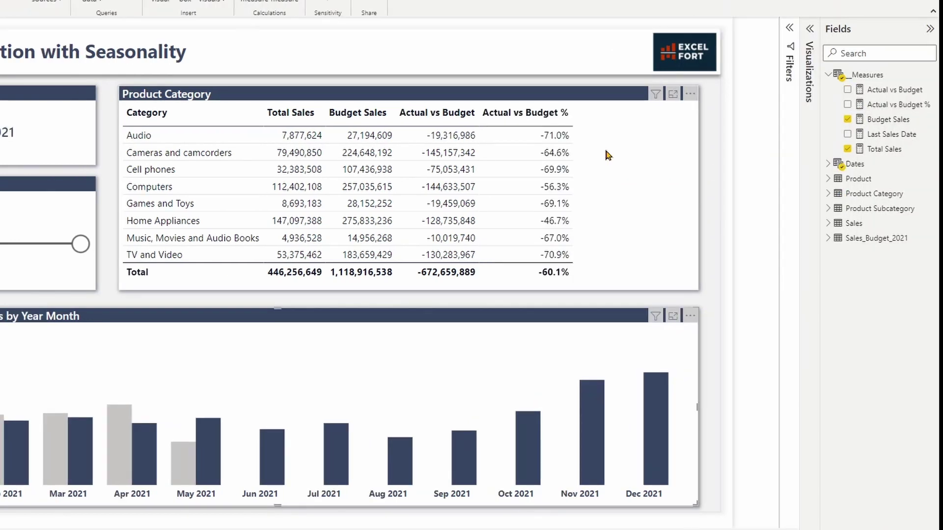
{"action": "left_click", "coordinate": [608, 155]}
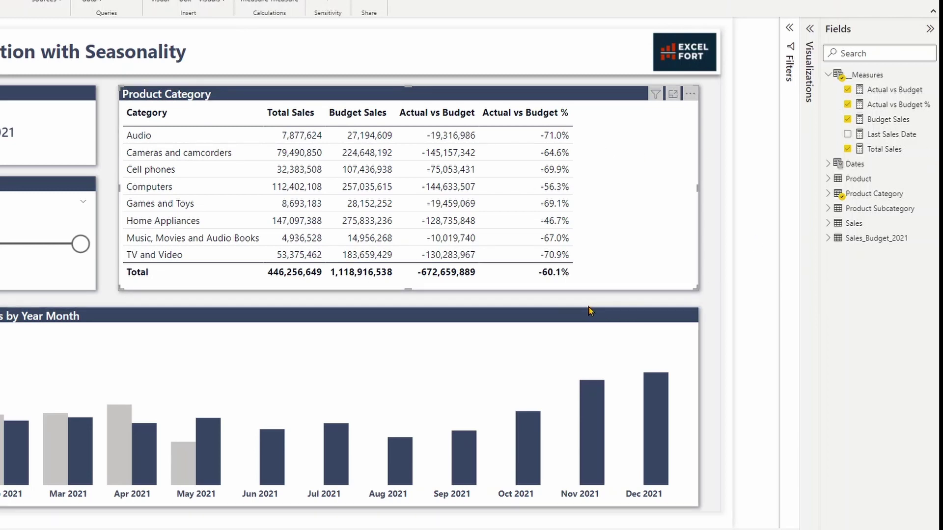
{"action": "left_click", "coordinate": [557, 316]}
Plot Actual vs Budget % as a line on the monthly chart's Line y-axis
{"action": "left_click", "coordinate": [808, 71]}
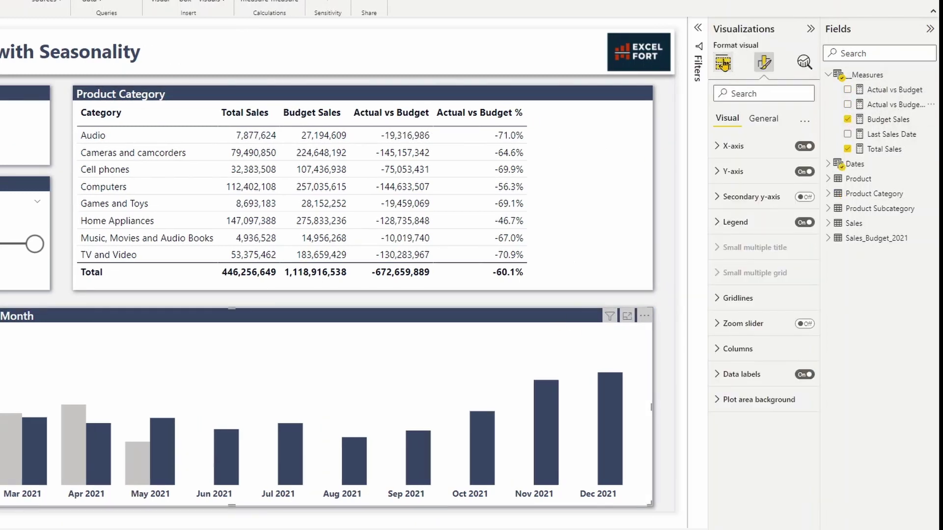
{"action": "left_click", "coordinate": [723, 63]}
{"action": "left_click_drag", "start_coordinate": [884, 104], "coordinate": [762, 383]}
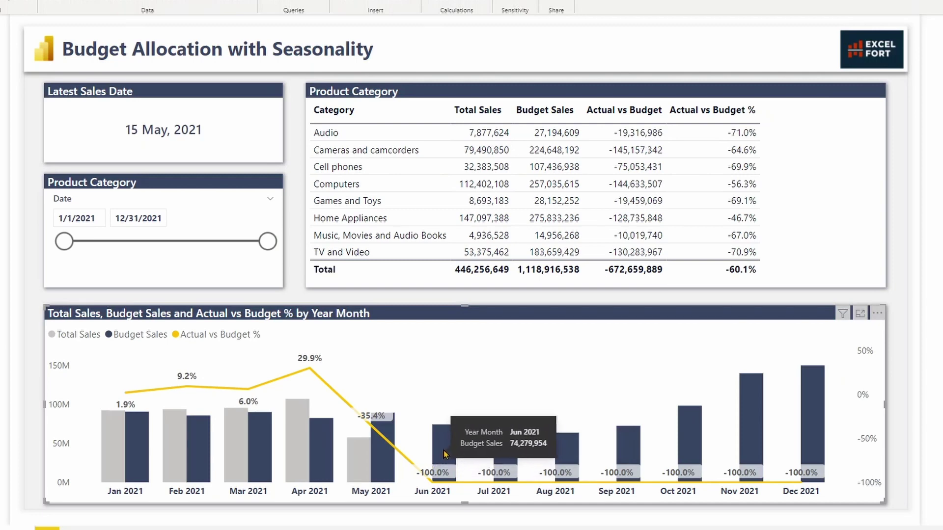
{"action": "mouse_move", "coordinate": [803, 485]}
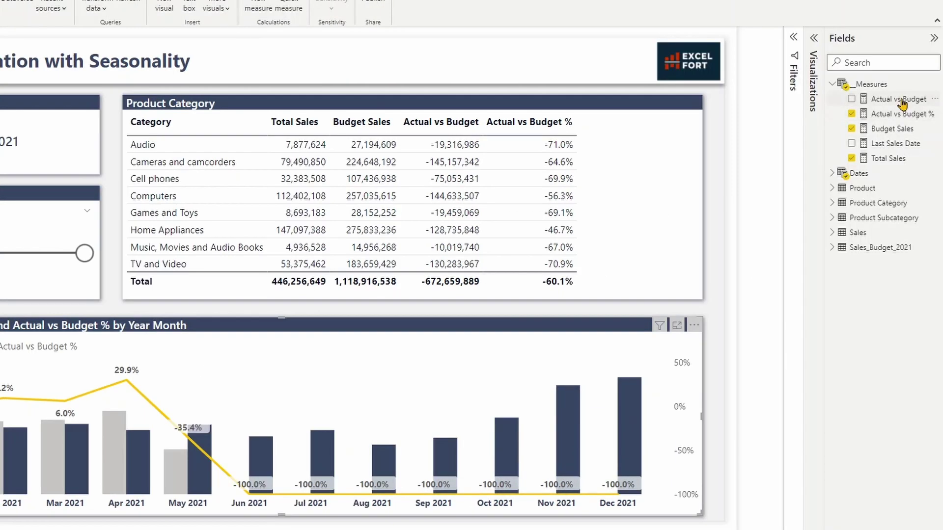
{"action": "left_click", "coordinate": [902, 100]}
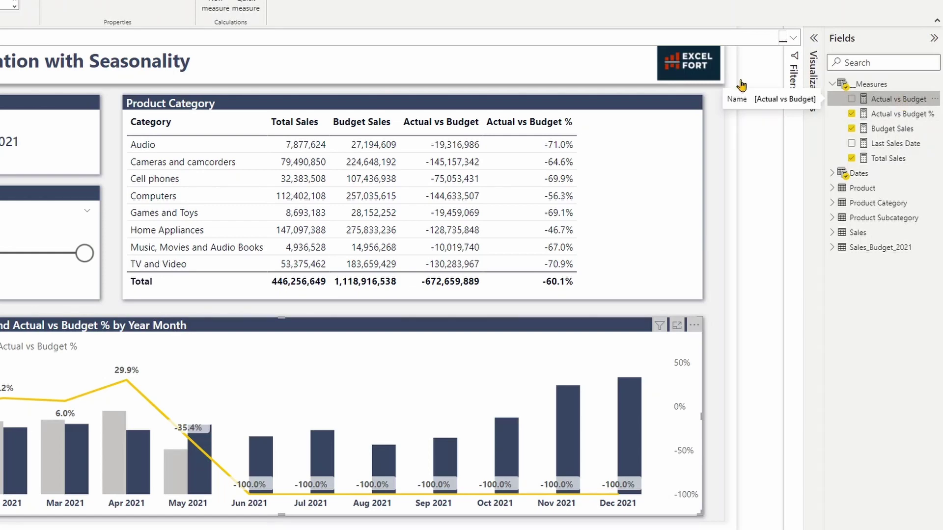
Add VAR __TotalSales = [Total Sales] at the top of the Actual vs Budget formula
{"action": "left_click", "coordinate": [789, 37]}
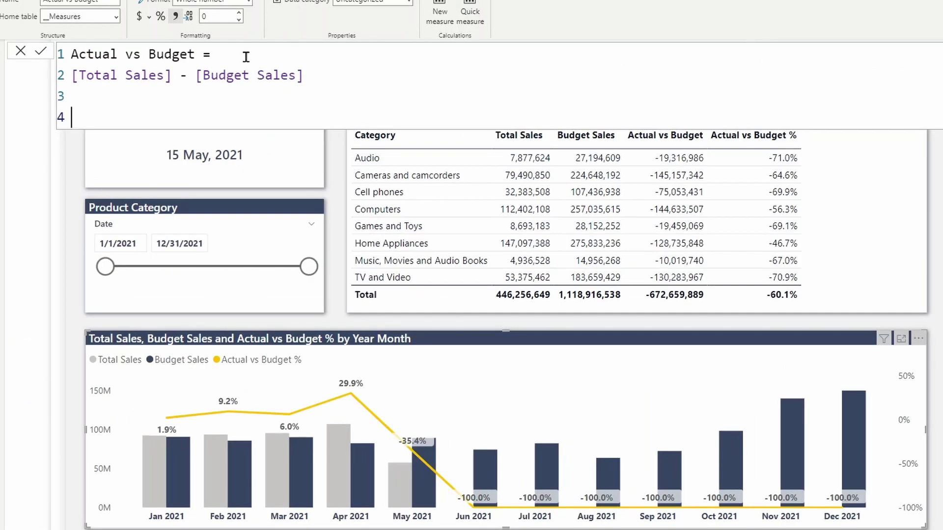
{"action": "key", "text": "shift+Return"}
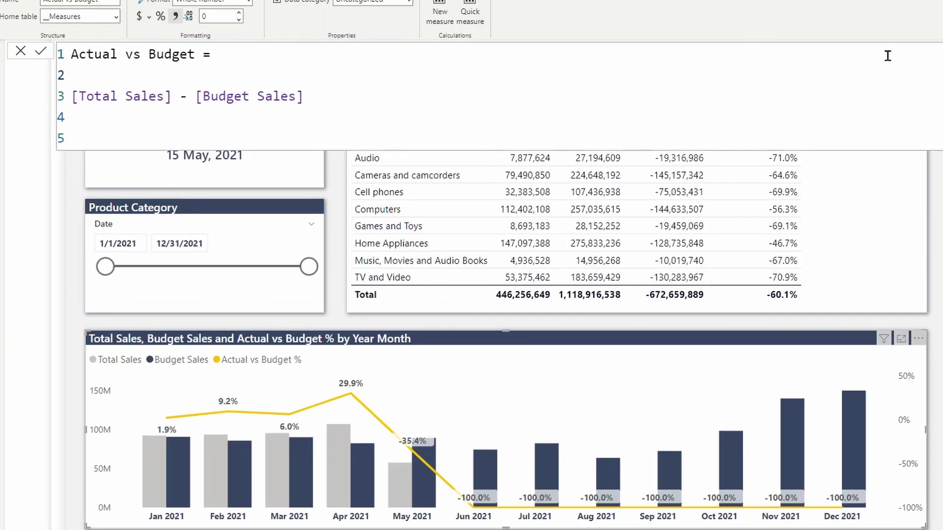
{"action": "key", "text": "shift+Return"}
{"action": "key", "text": "Up"}
{"action": "type", "text": "VAR "}
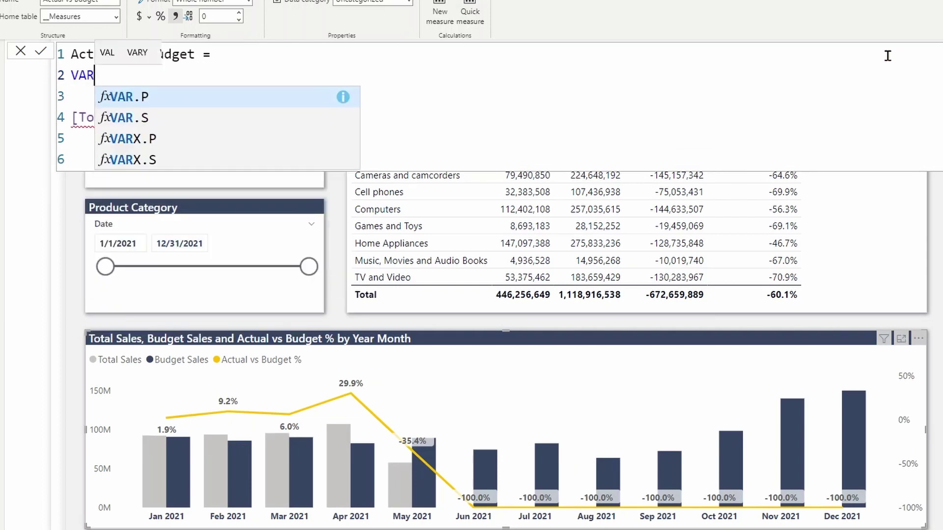
{"action": "type", "text": "__"}
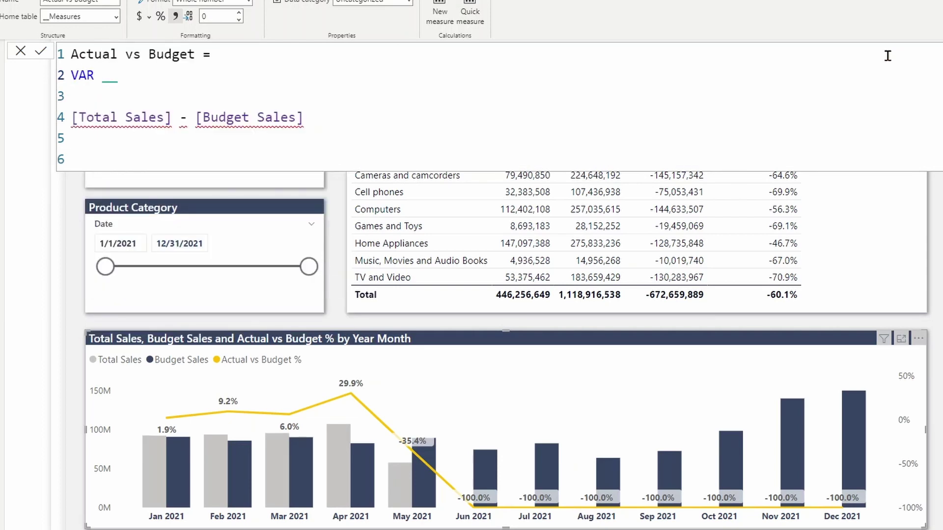
{"action": "type", "text": "T"}
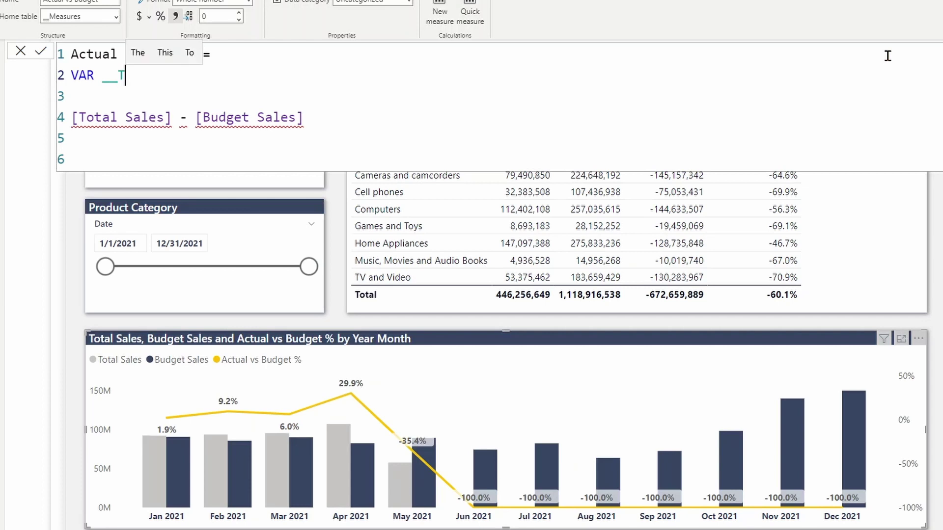
{"action": "type", "text": "otalSales"}
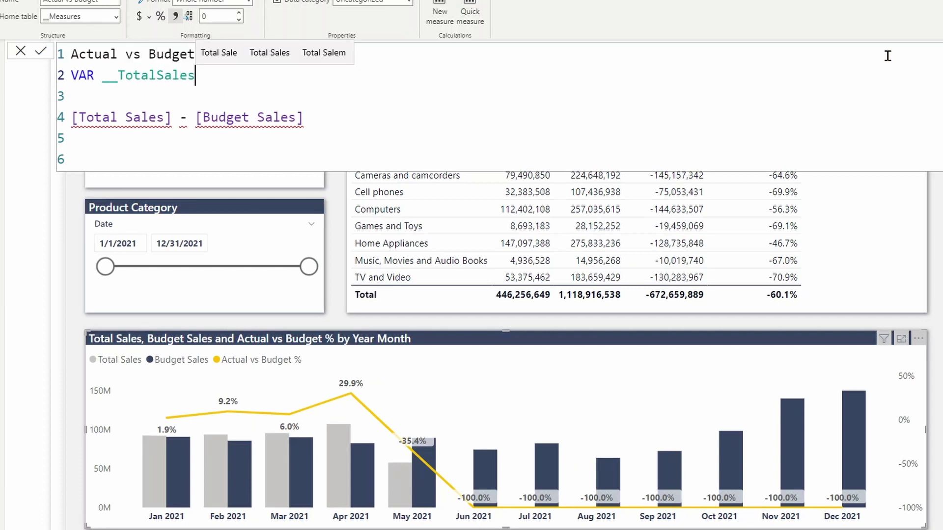
{"action": "type", "text": " = [total"}
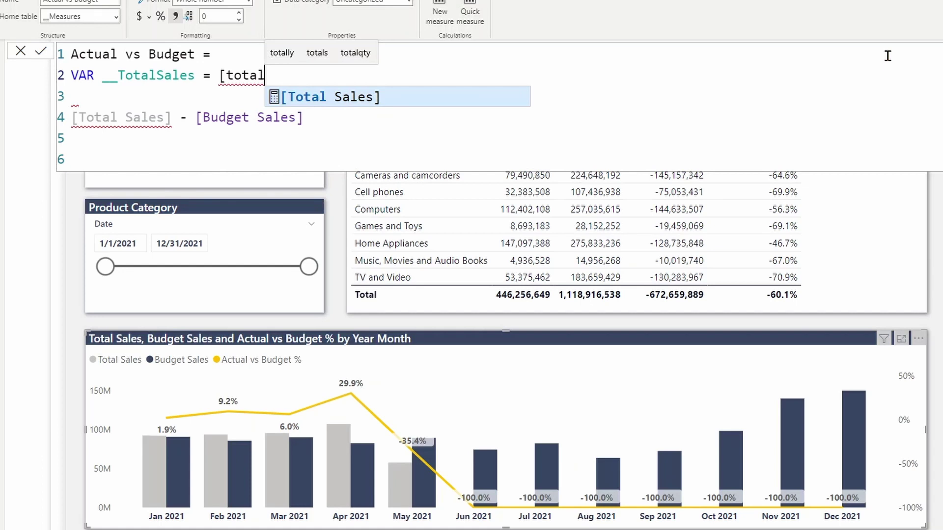
{"action": "key", "text": "Tab"}
{"action": "key", "text": "Return"}
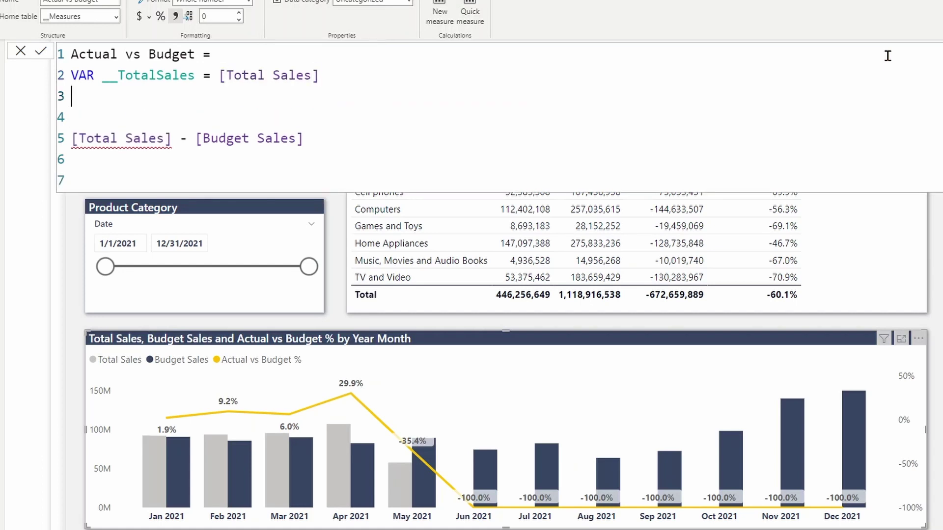
Return IF(__TotalSales > 0, __TotalSales - [Budget Sales]) and commit the measure
{"action": "type", "text": "RETURN"}
{"action": "key", "text": "Down"}
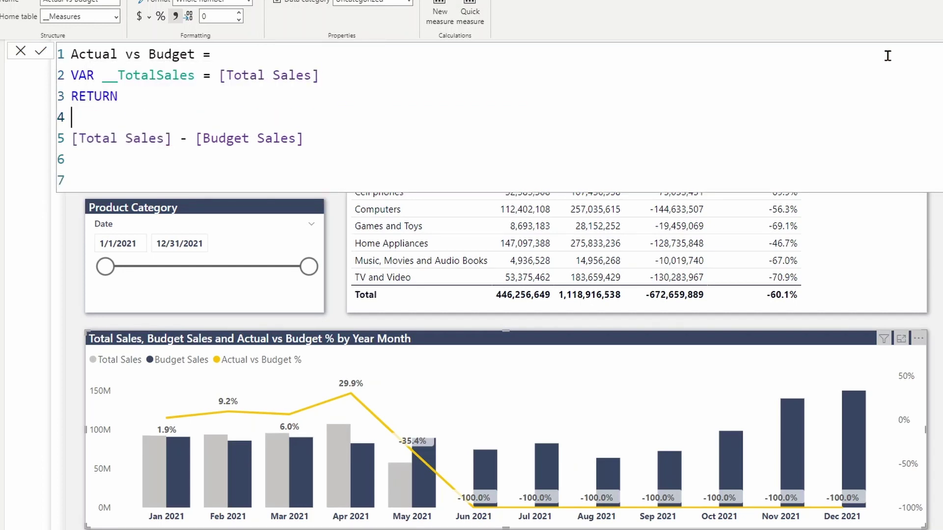
{"action": "type", "text": "if ( "}
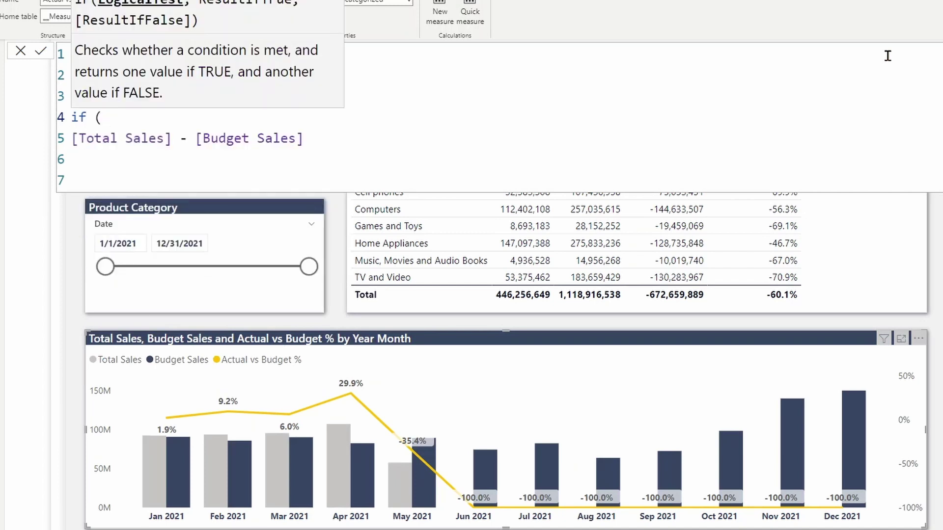
{"action": "type", "text": "__TotalSales"}
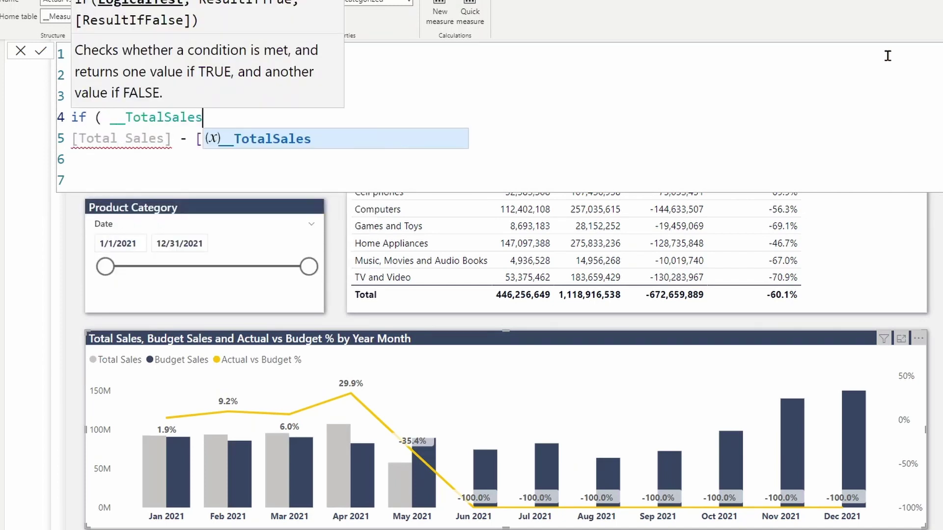
{"action": "key", "text": "Escape"}
{"action": "type", "text": ">"}
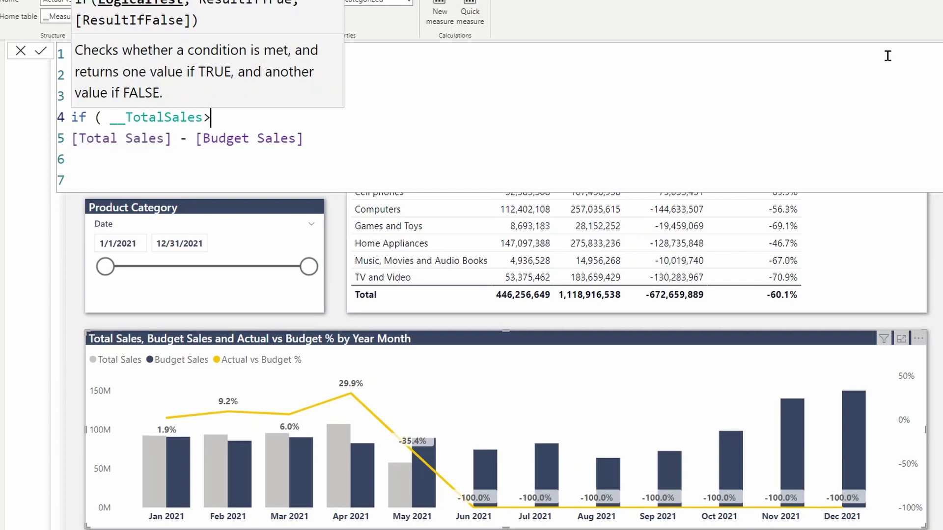
{"action": "type", "text": "0,"}
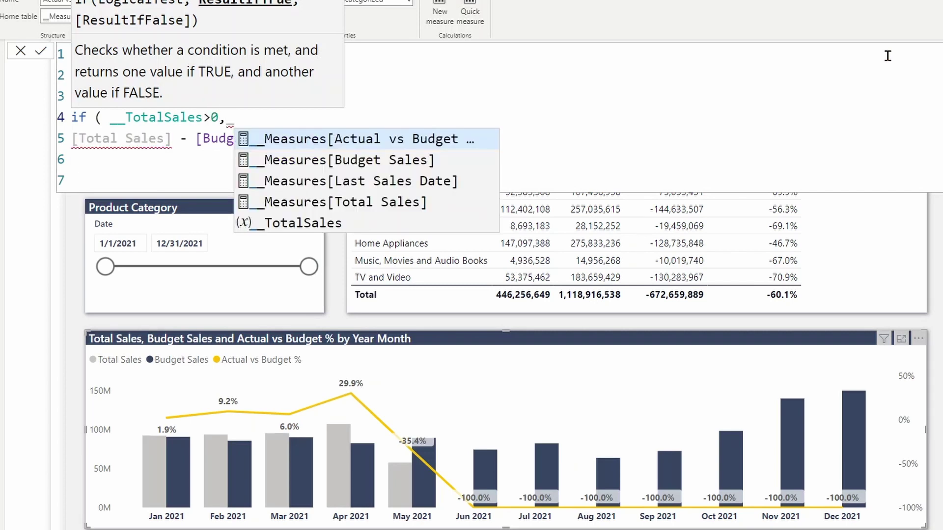
{"action": "key", "text": "BackSpace"}
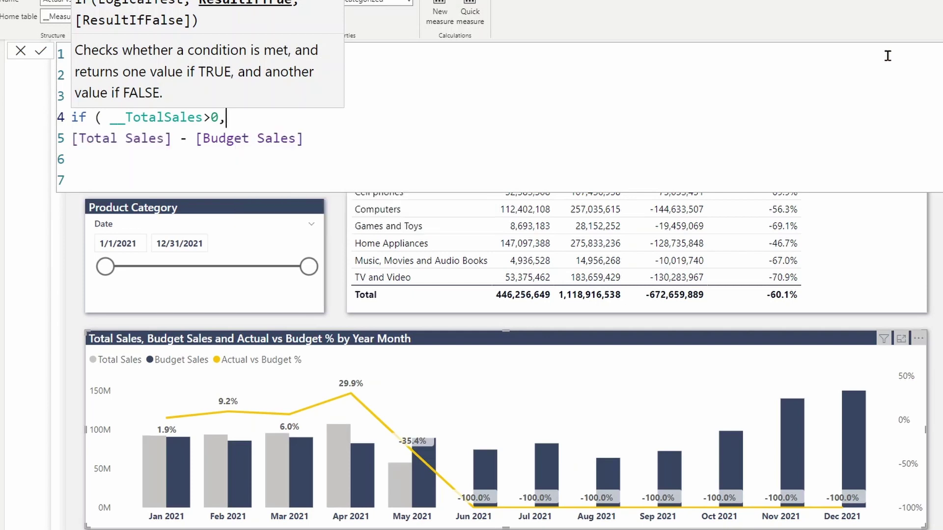
{"action": "key", "text": "Delete"}
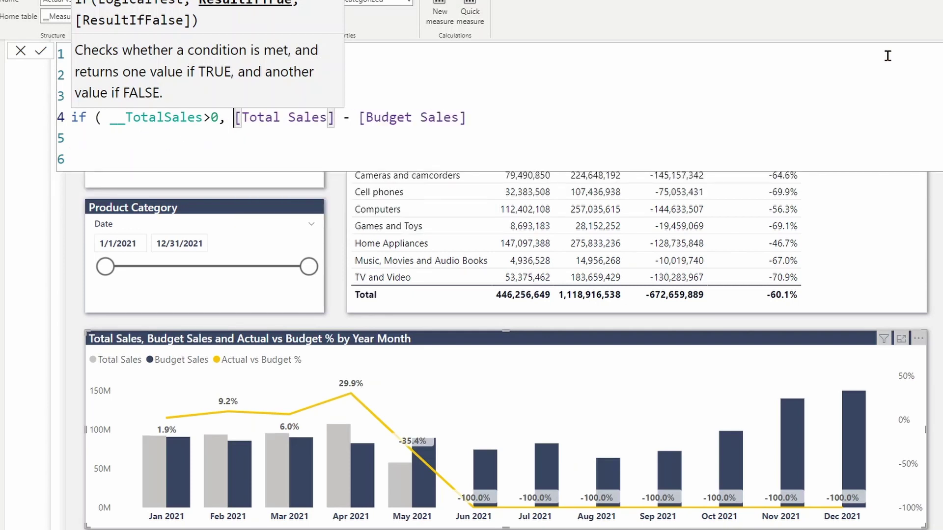
{"action": "key", "text": "shift+Right"}
{"action": "key", "text": "shift+Right"}
{"action": "key", "text": "shift+Right"}
{"action": "key", "text": "shift+Right"}
{"action": "key", "text": "shift+Right"}
{"action": "key", "text": "shift+Right"}
{"action": "key", "text": "shift+Right"}
{"action": "key", "text": "shift+Right"}
{"action": "key", "text": "shift+Right"}
{"action": "key", "text": "shift+Right"}
{"action": "key", "text": "shift+Right"}
{"action": "key", "text": "shift+Right"}
{"action": "key", "text": "shift+Right"}
{"action": "type", "text": "_"}
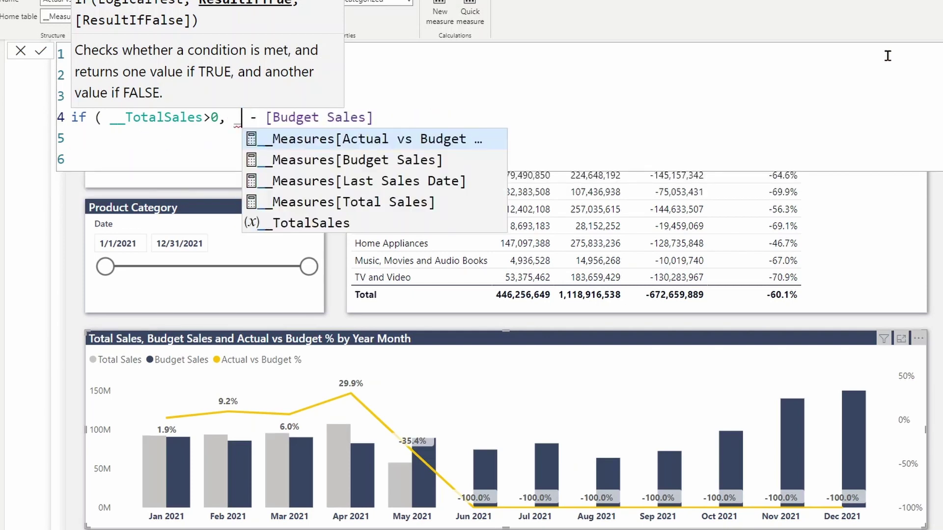
{"action": "key", "text": "Down"}
{"action": "key", "text": "Down"}
{"action": "key", "text": "Down"}
{"action": "key", "text": "Down"}
{"action": "key", "text": "Tab"}
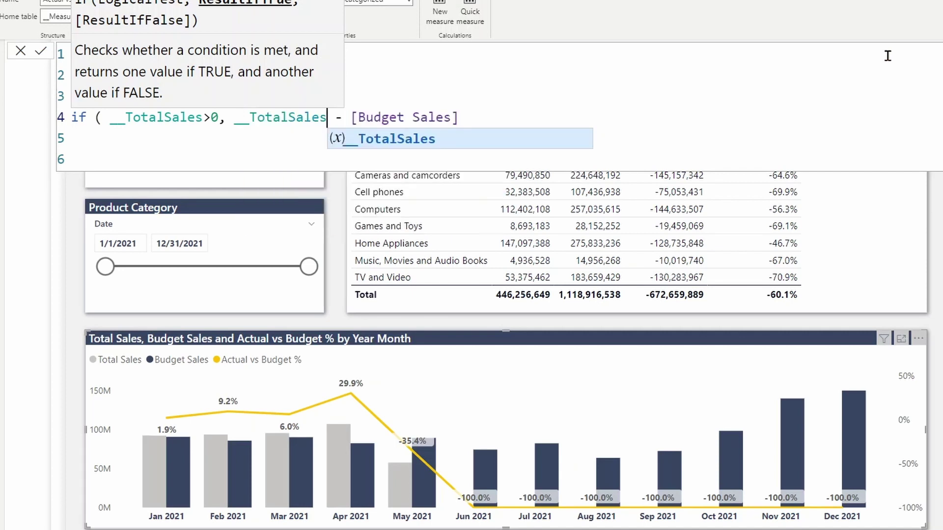
{"action": "key", "text": "End"}
{"action": "type", "text": ")"}
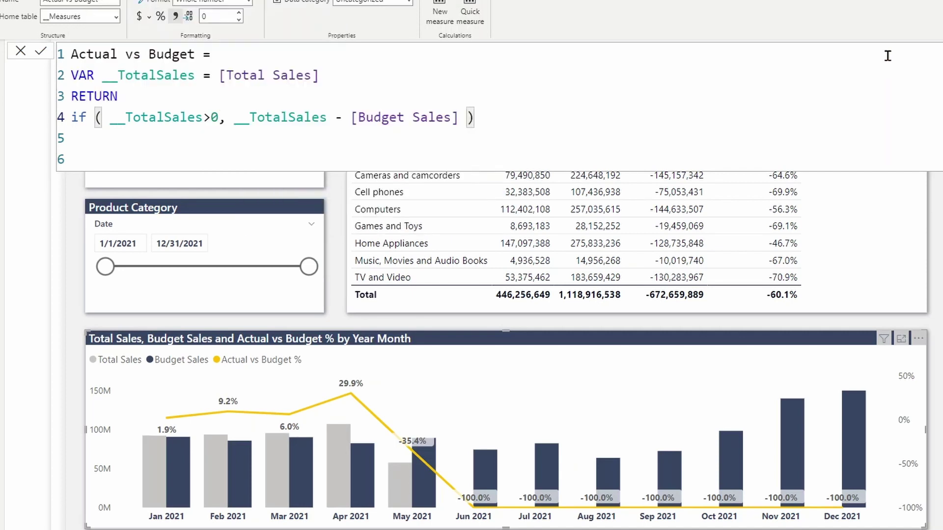
{"action": "key", "text": "Up"}
{"action": "key", "text": "Up"}
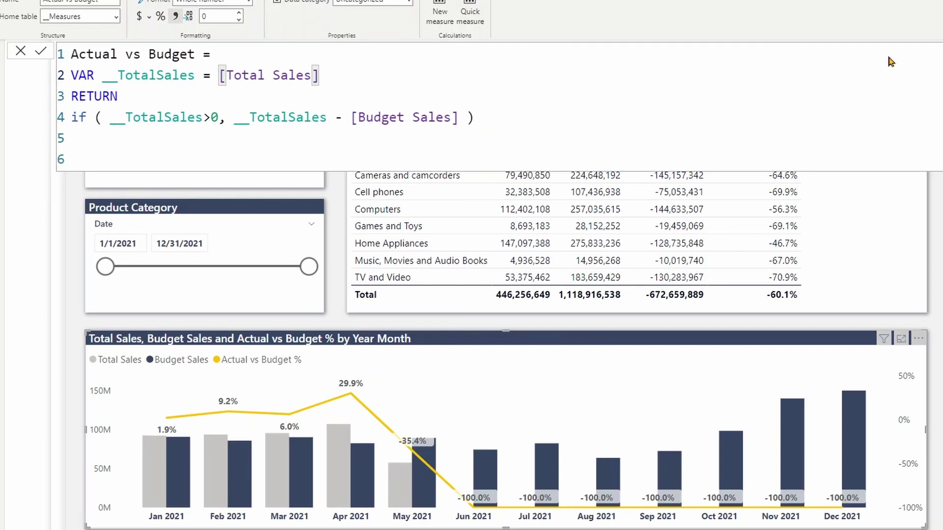
{"action": "key", "text": "Return"}
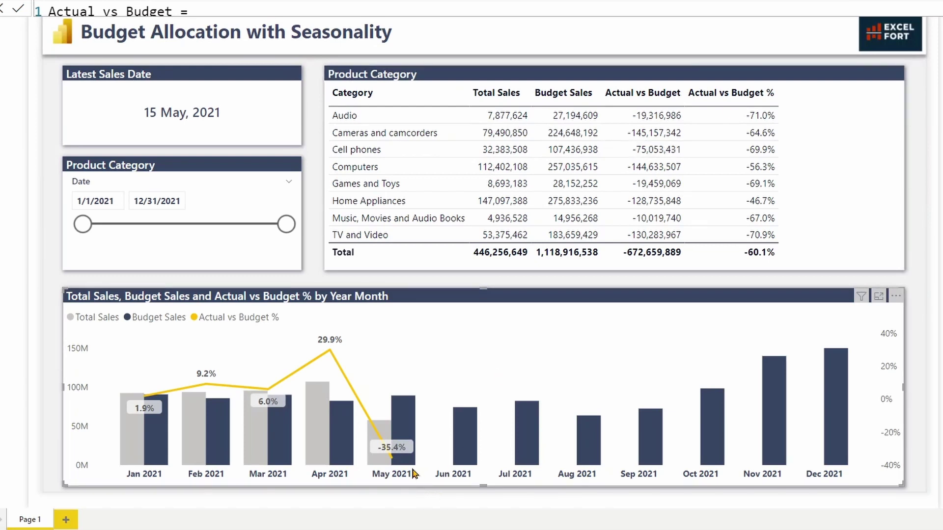
Close the measure formula editor
{"action": "mouse_move", "coordinate": [412, 469]}
{"action": "mouse_move", "coordinate": [409, 390]}
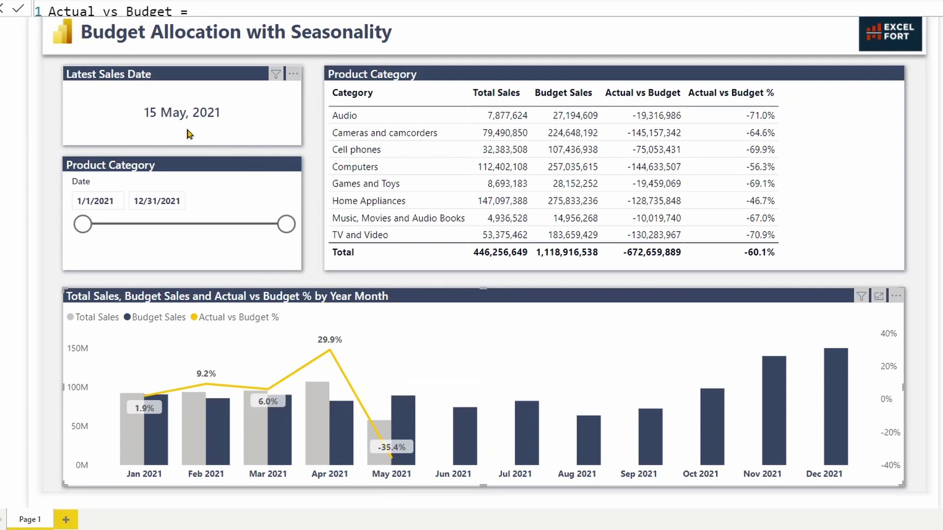
{"action": "key", "text": "Escape"}
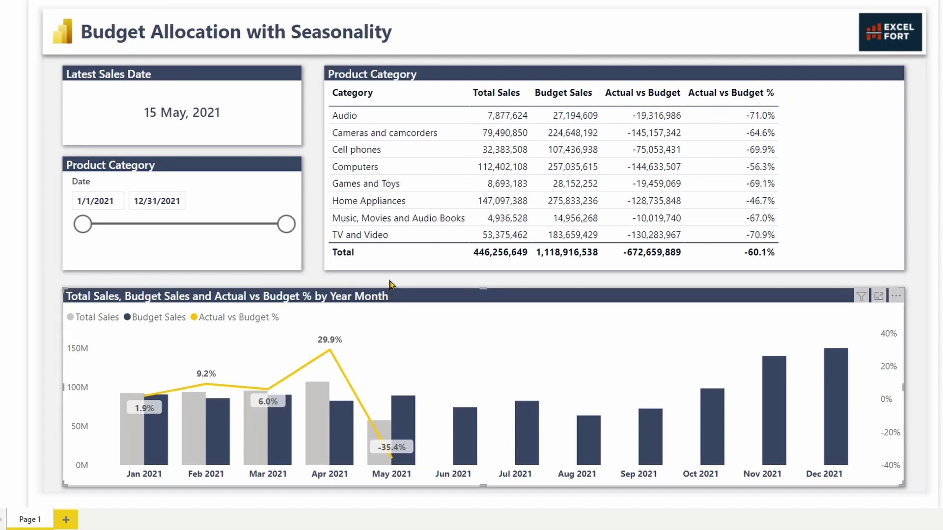
Set the Date slicer's end date to May 15, 2021
{"action": "left_click", "coordinate": [162, 204]}
{"action": "left_click", "coordinate": [147, 229]}
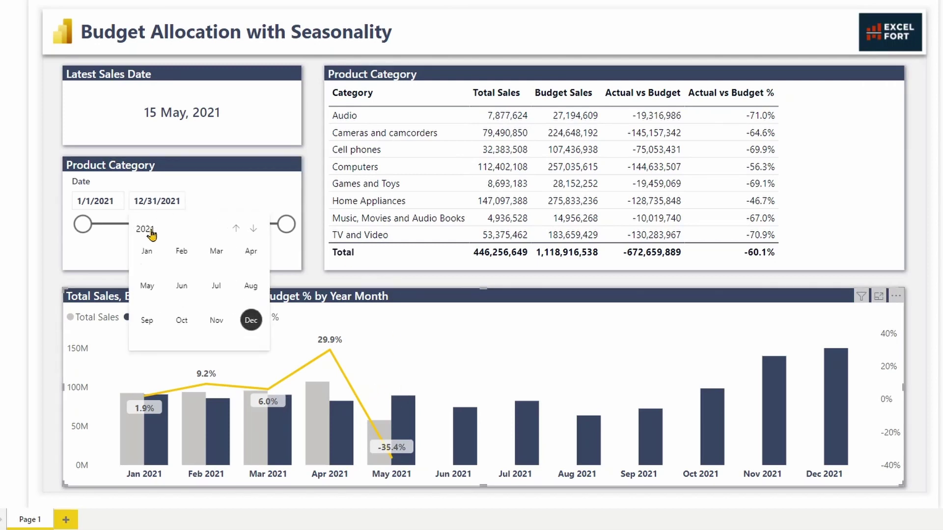
{"action": "left_click", "coordinate": [145, 287]}
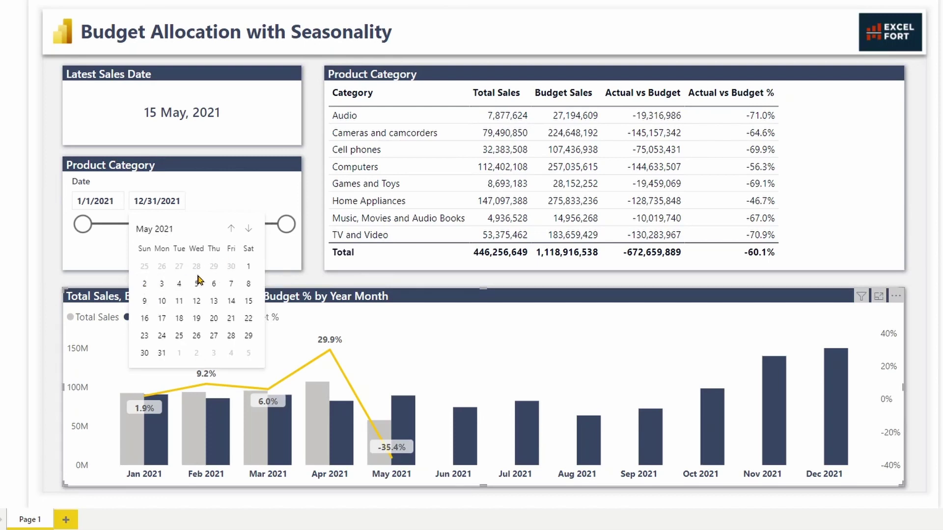
{"action": "left_click", "coordinate": [248, 301]}
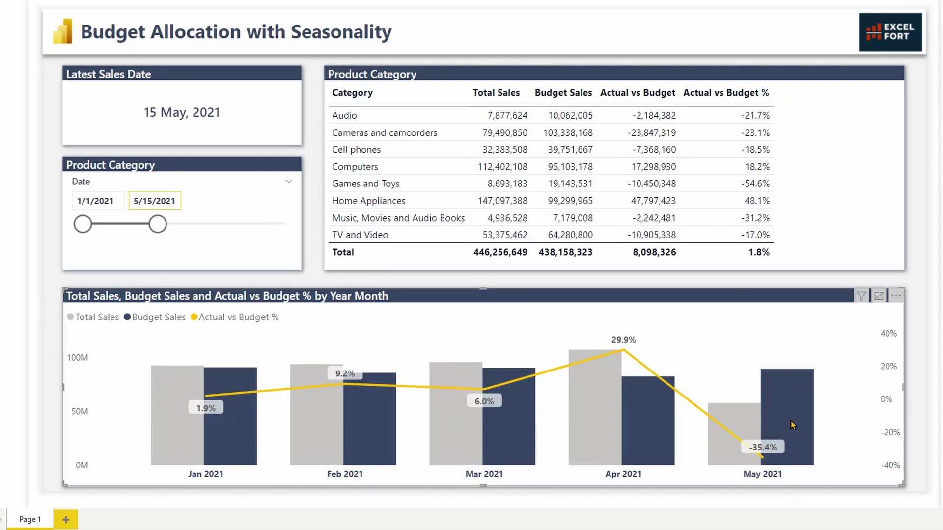
{"action": "mouse_move", "coordinate": [795, 410]}
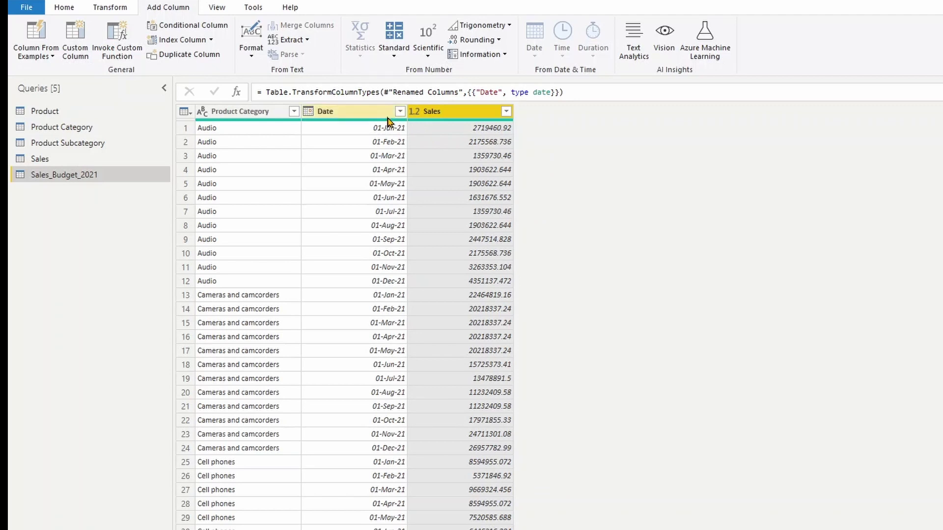
Add a Days in Month column derived from the Date column
{"action": "left_click", "coordinate": [369, 113]}
{"action": "left_click", "coordinate": [469, 113]}
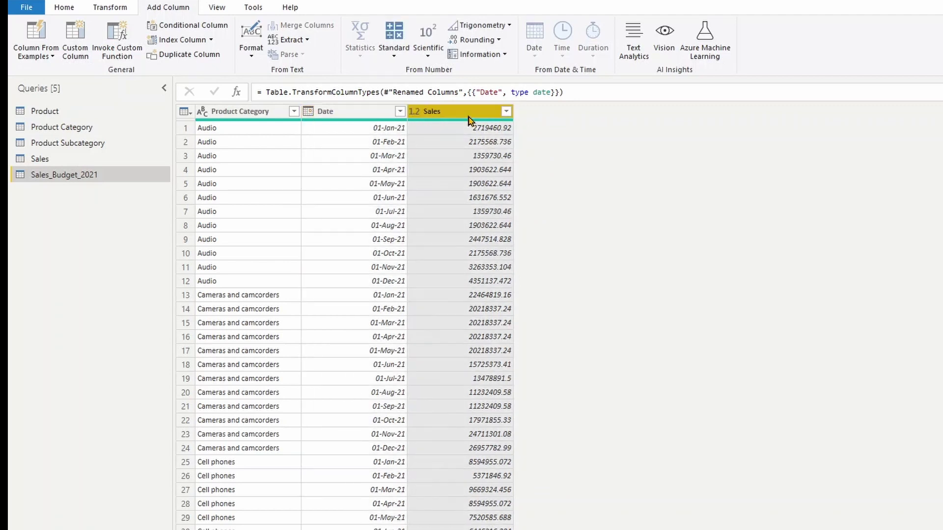
{"action": "left_click", "coordinate": [365, 113]}
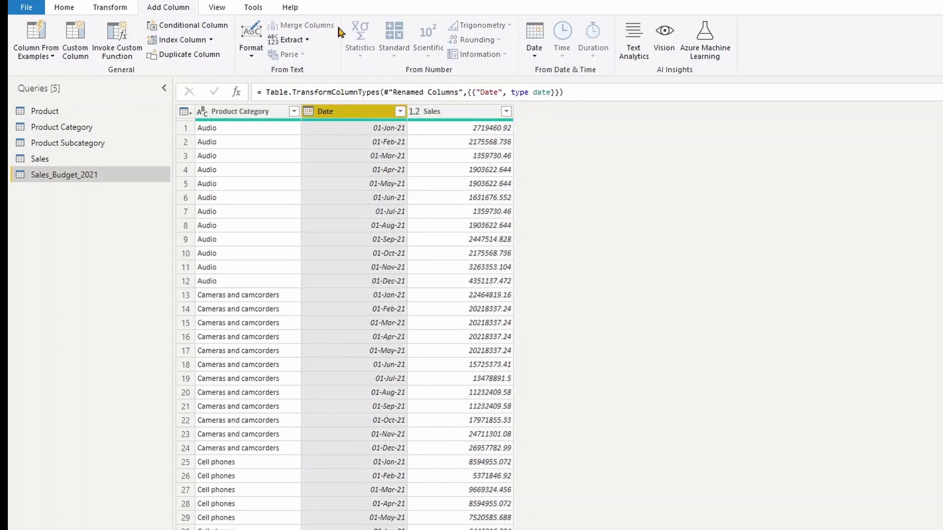
{"action": "left_click", "coordinate": [533, 54]}
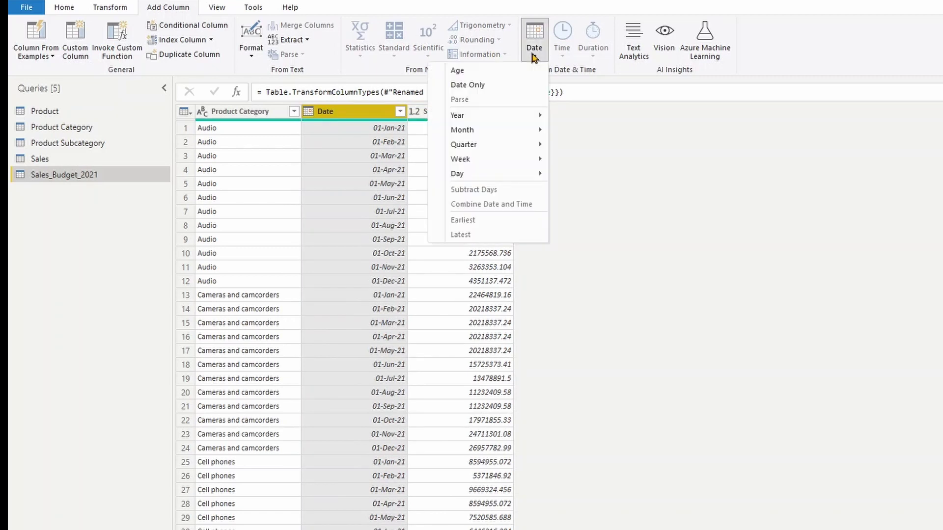
{"action": "mouse_move", "coordinate": [521, 135]}
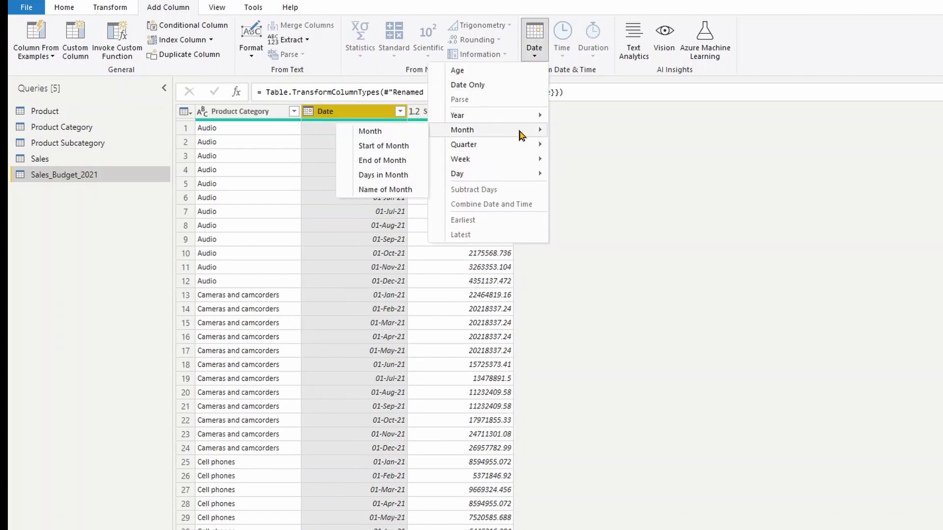
{"action": "left_click", "coordinate": [390, 176]}
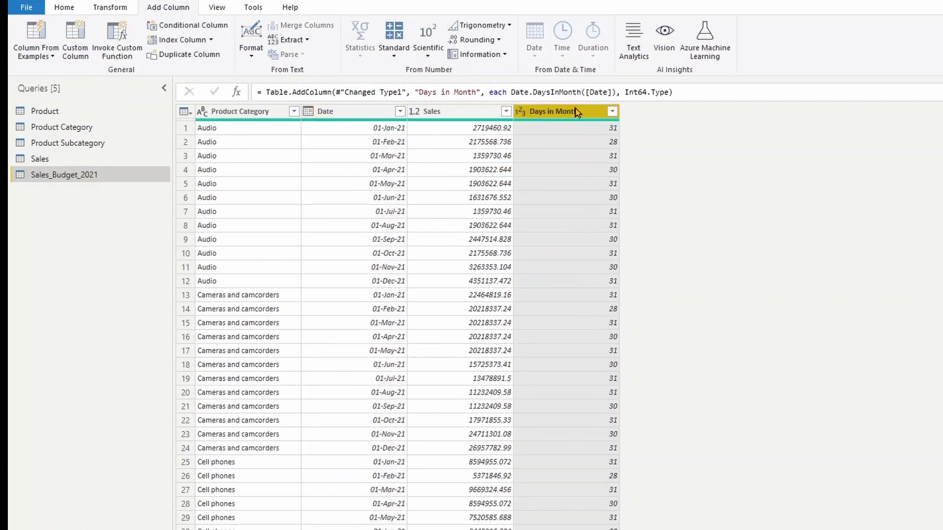
Divide Sales by Days in Month into a new Division column
{"action": "left_click", "coordinate": [467, 115]}
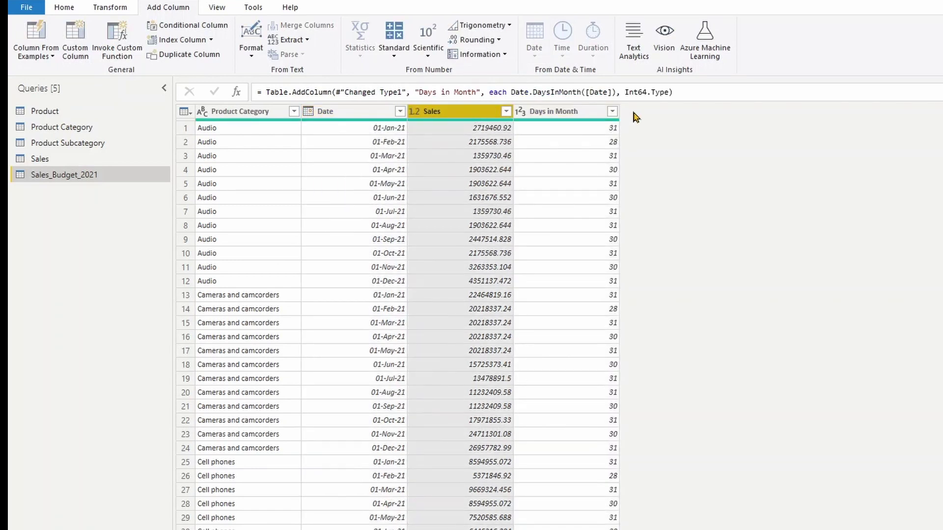
{"action": "left_click", "coordinate": [570, 114], "text": "ctrl"}
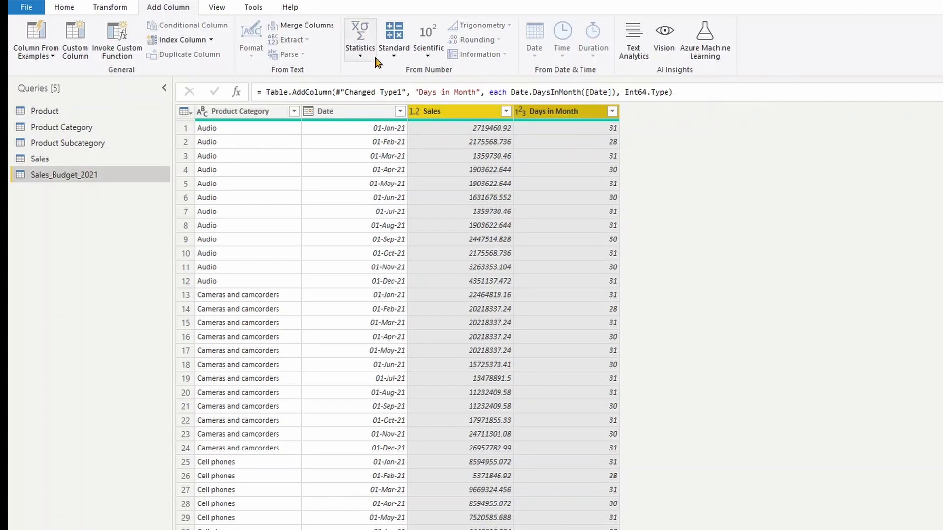
{"action": "left_click", "coordinate": [396, 46]}
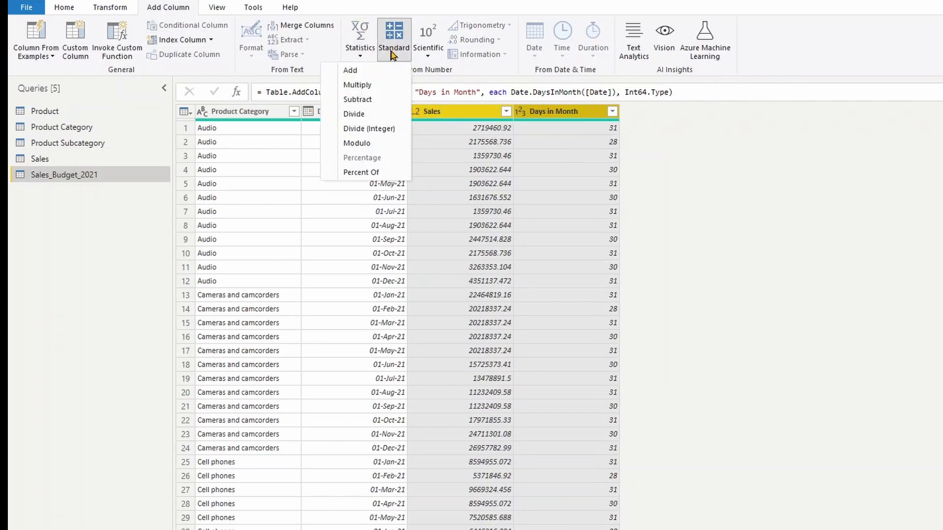
{"action": "left_click", "coordinate": [380, 116]}
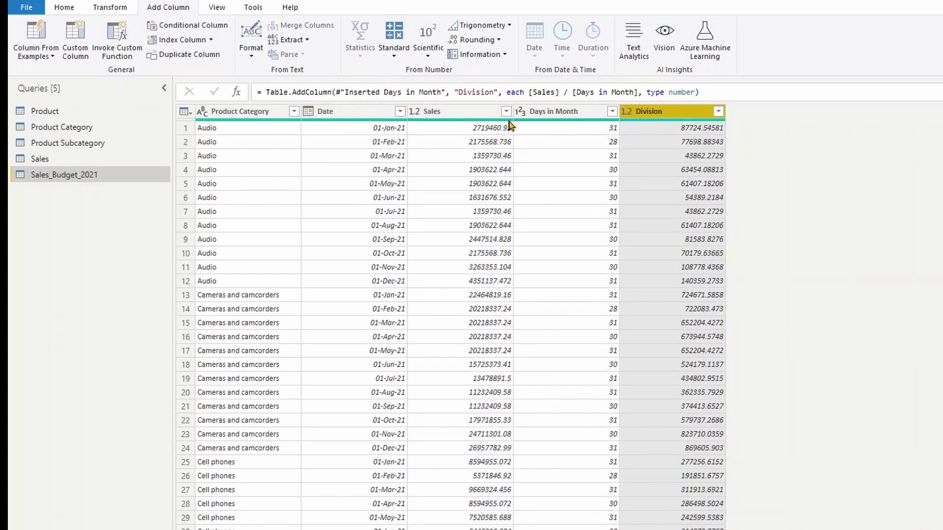
Delete the Sales and Days in Month columns
{"action": "left_click", "coordinate": [480, 114]}
{"action": "left_click", "coordinate": [556, 112], "text": "ctrl"}
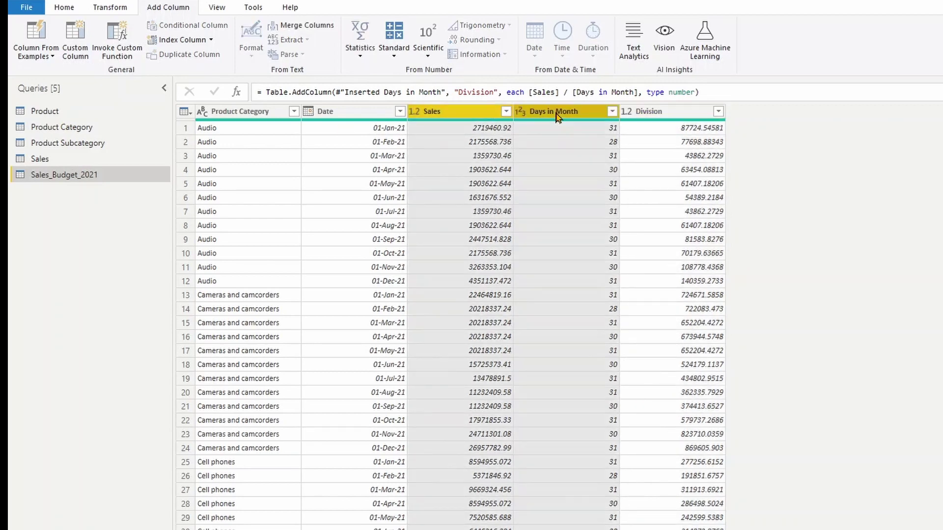
{"action": "key", "text": "Delete"}
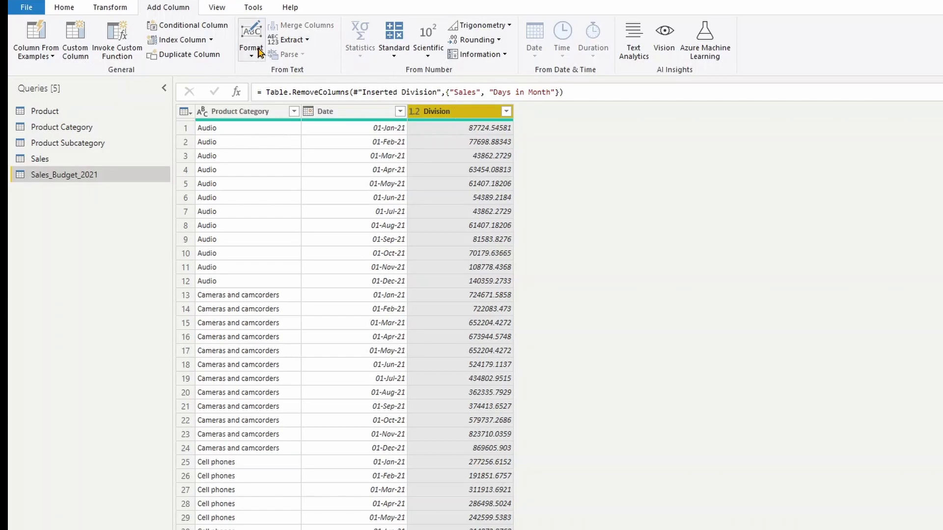
{"action": "left_click", "coordinate": [76, 49]}
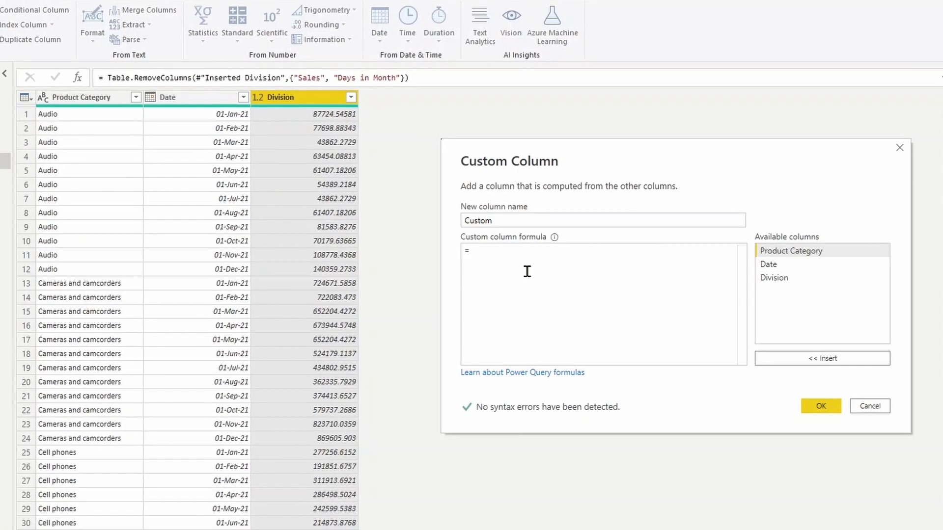
Begin the Custom column formula: { Int64.From([Date]) .. Date.EndOfMonth([Date])
{"action": "left_click", "coordinate": [526, 270]}
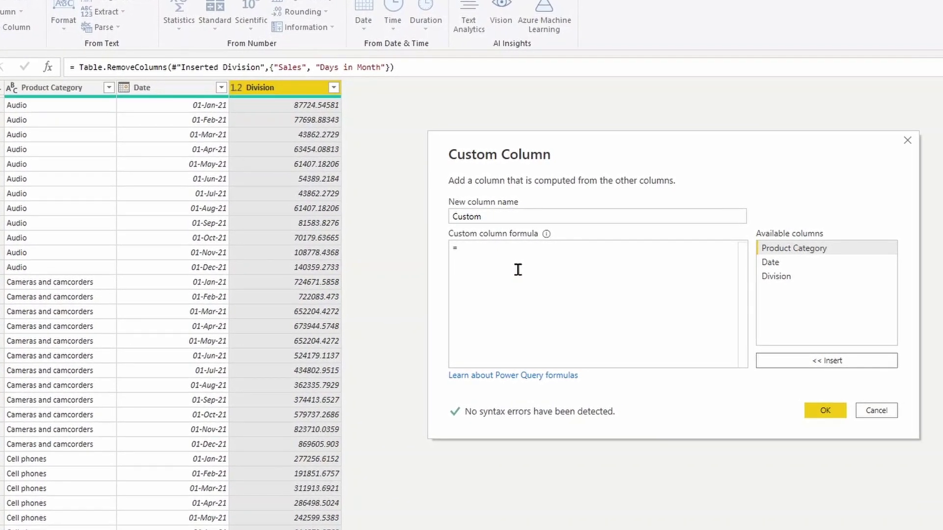
{"action": "type", "text": "{ "}
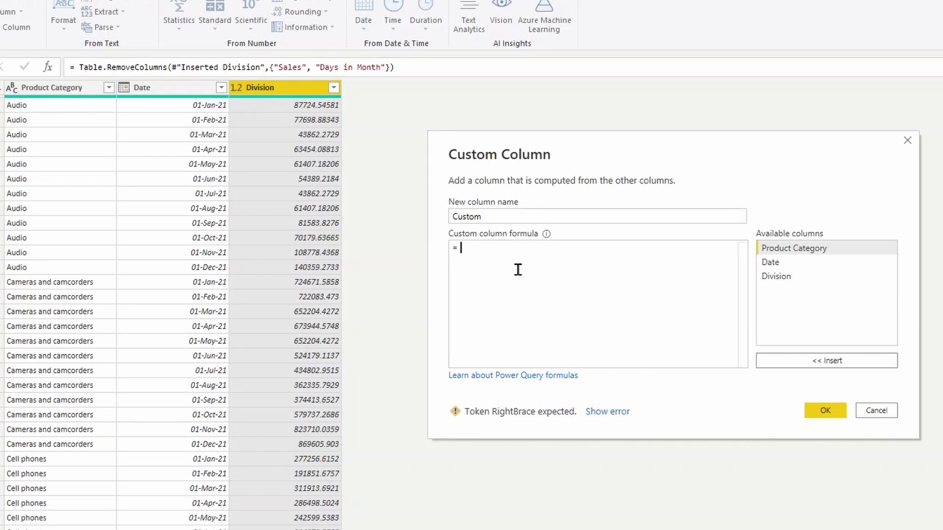
{"action": "type", "text": "int"}
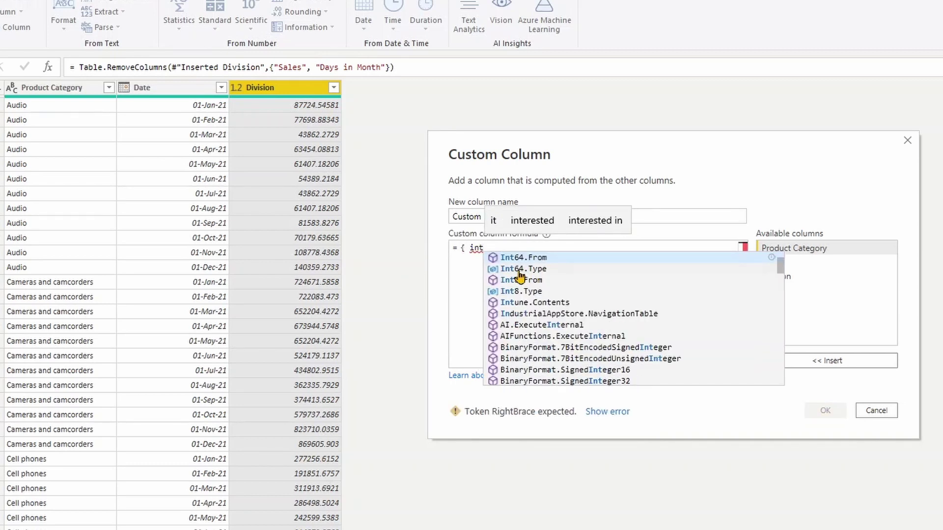
{"action": "key", "text": "Tab"}
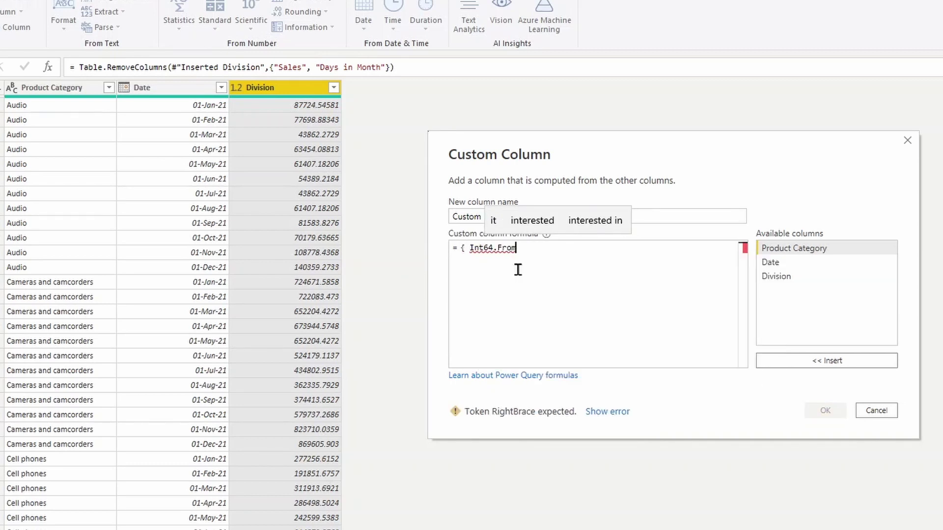
{"action": "type", "text": "("}
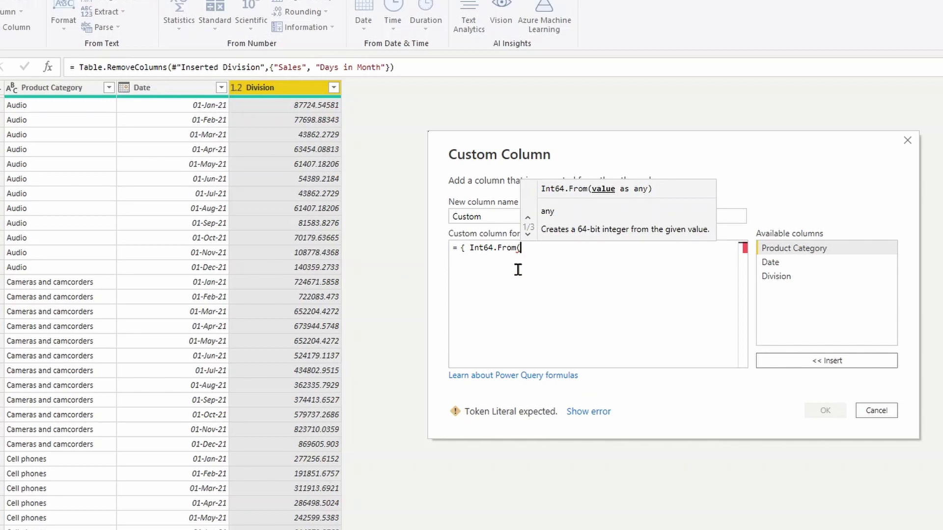
{"action": "double_click", "coordinate": [791, 266]}
{"action": "left_click", "coordinate": [591, 256]}
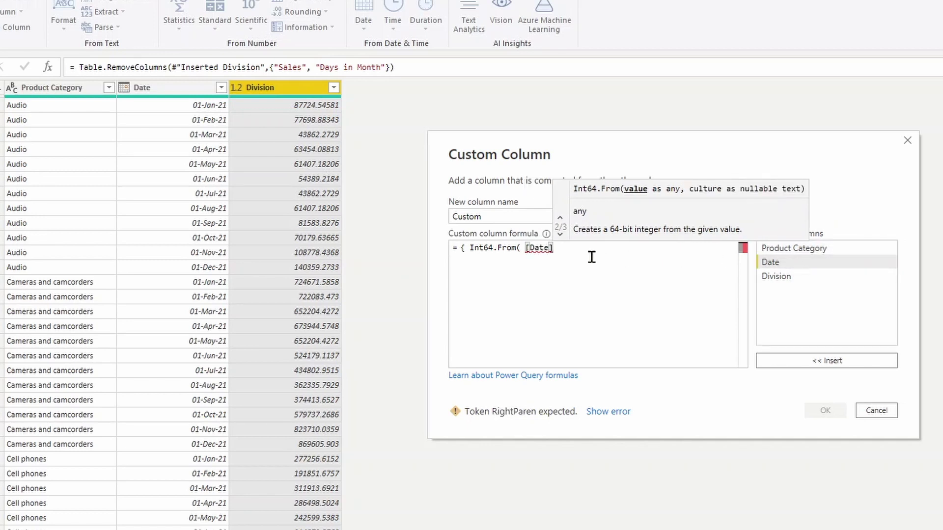
{"action": "type", "text": ").."}
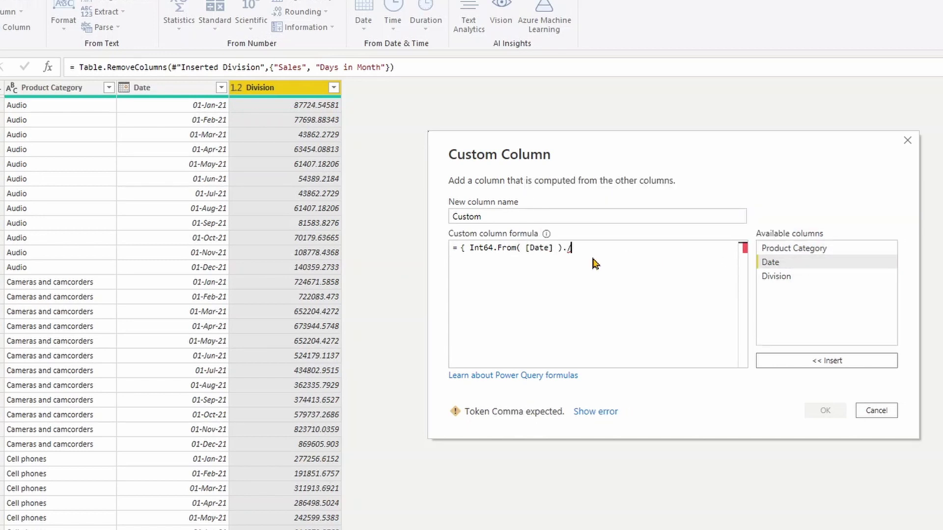
{"action": "key", "text": "BackSpace"}
{"action": "key", "text": "BackSpace"}
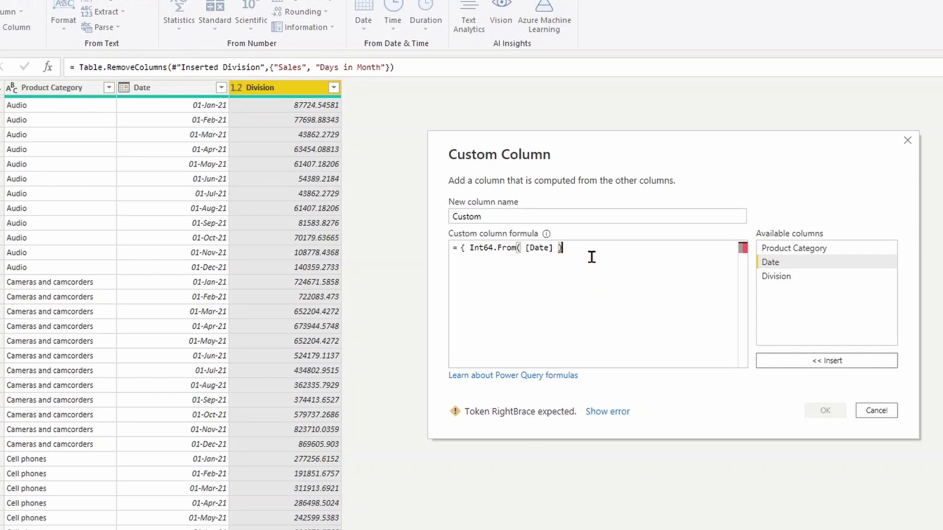
{"action": "type", "text": ".."}
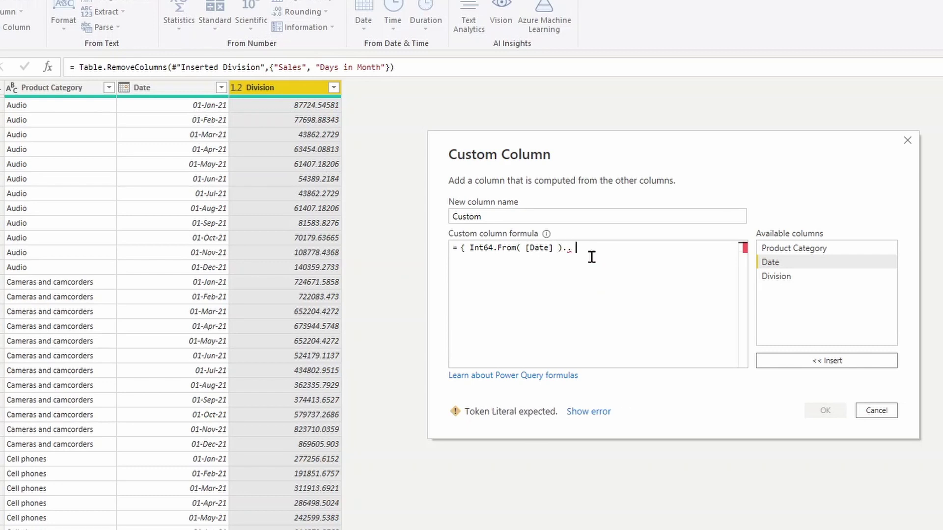
{"action": "type", "text": " Date"}
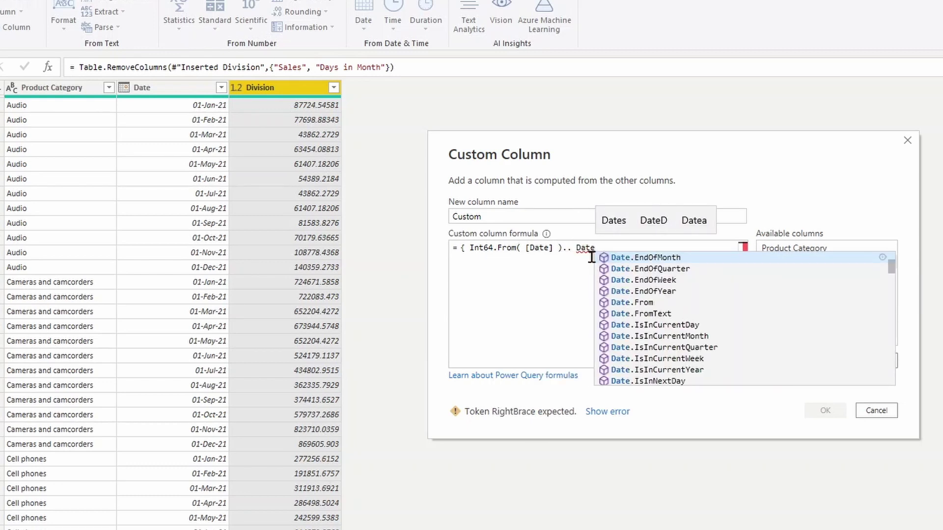
{"action": "type", "text": ".End"}
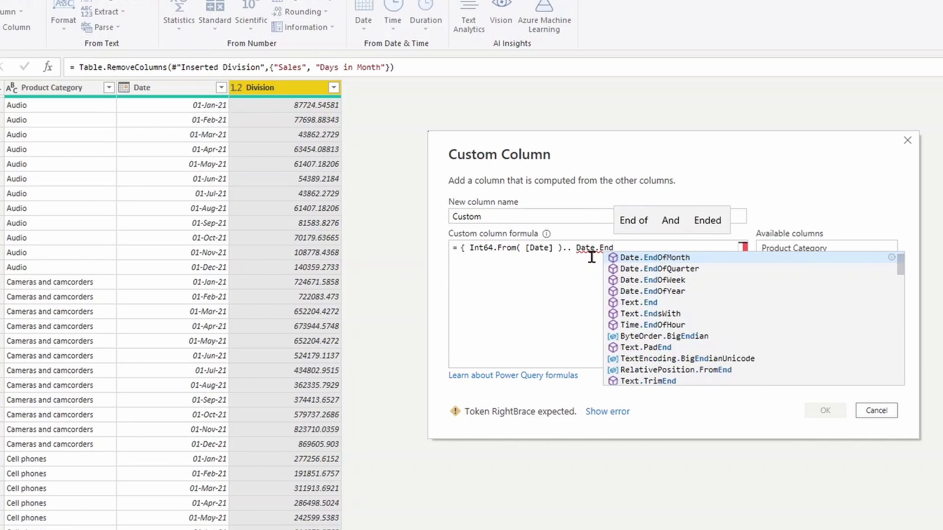
{"action": "key", "text": "Tab"}
{"action": "type", "text": "("}
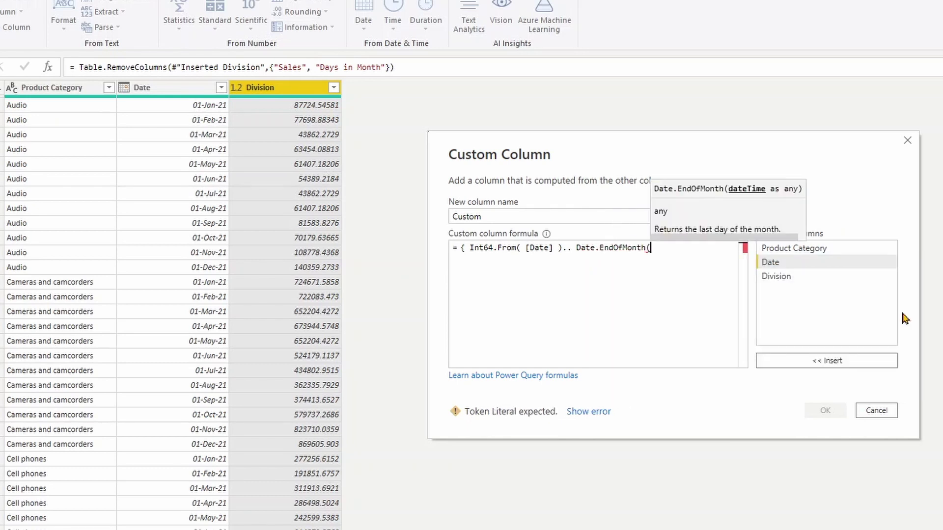
{"action": "double_click", "coordinate": [798, 265]}
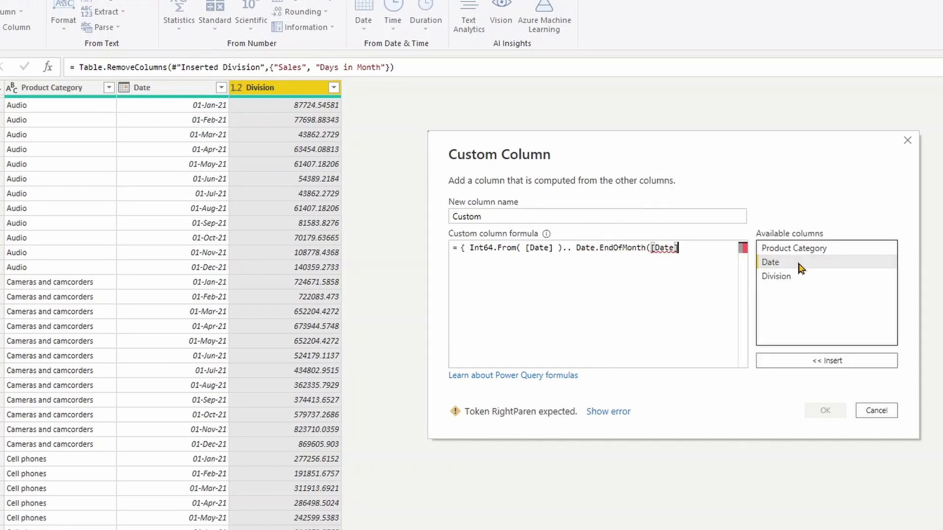
{"action": "type", "text": ")"}
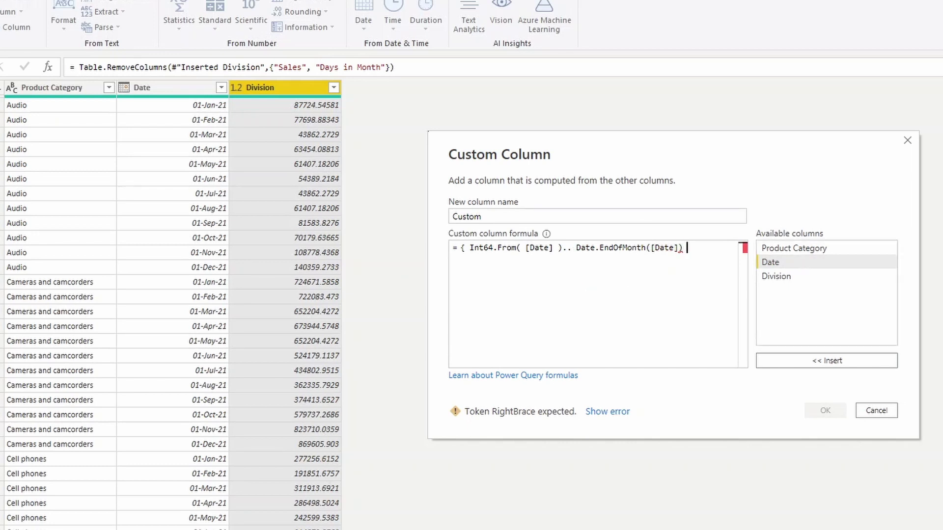
Wrap the month end in Int64.From, create the column and preview row 1's day list
{"action": "key", "text": "Left"}
{"action": "key", "text": "Left"}
{"action": "key", "text": "Left"}
{"action": "key", "text": "Left"}
{"action": "key", "text": "Left"}
{"action": "key", "text": "Left"}
{"action": "key", "text": "Left"}
{"action": "key", "text": "Left"}
{"action": "key", "text": "Left"}
{"action": "key", "text": "Left"}
{"action": "key", "text": "Left"}
{"action": "key", "text": "Left"}
{"action": "key", "text": "Left"}
{"action": "key", "text": "Left"}
{"action": "key", "text": "Left"}
{"action": "key", "text": "Left"}
{"action": "key", "text": "Left"}
{"action": "key", "text": "Left"}
{"action": "key", "text": "Left"}
{"action": "key", "text": "Left"}
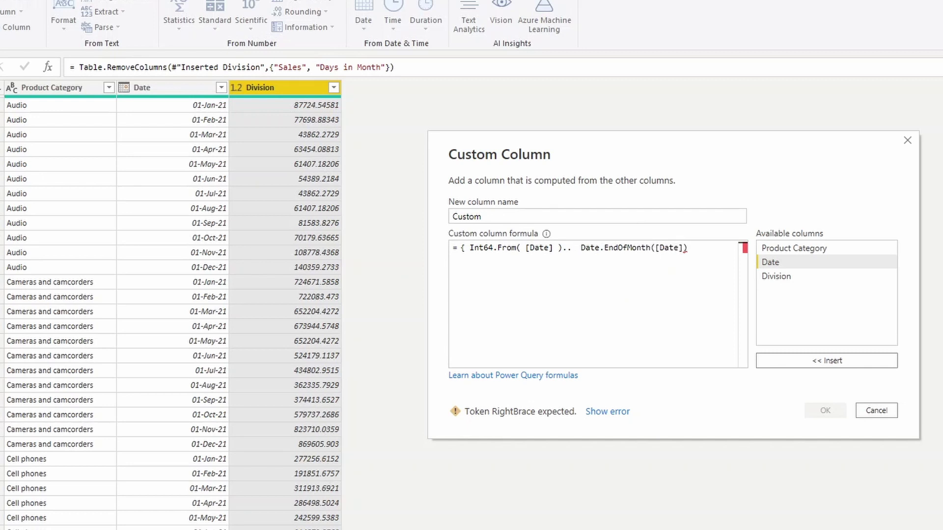
{"action": "type", "text": "i"}
{"action": "key", "text": "BackSpace"}
{"action": "type", "text": "in"}
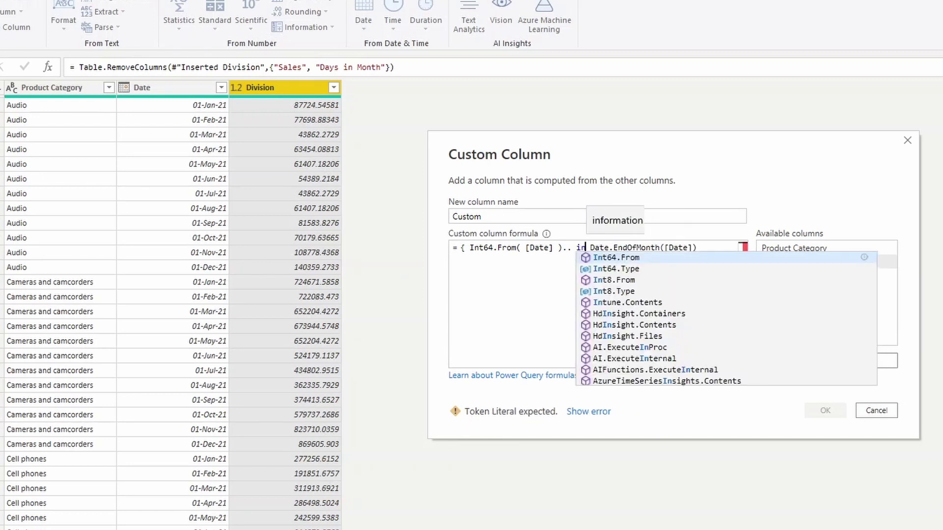
{"action": "type", "text": "t"}
{"action": "key", "text": "Tab"}
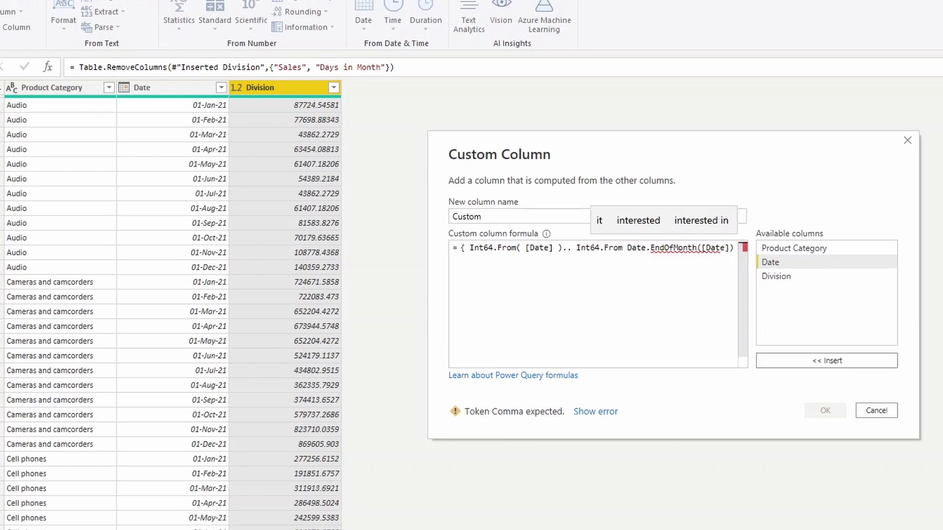
{"action": "type", "text": "("}
{"action": "key", "text": "End"}
{"action": "type", "text": ") "}
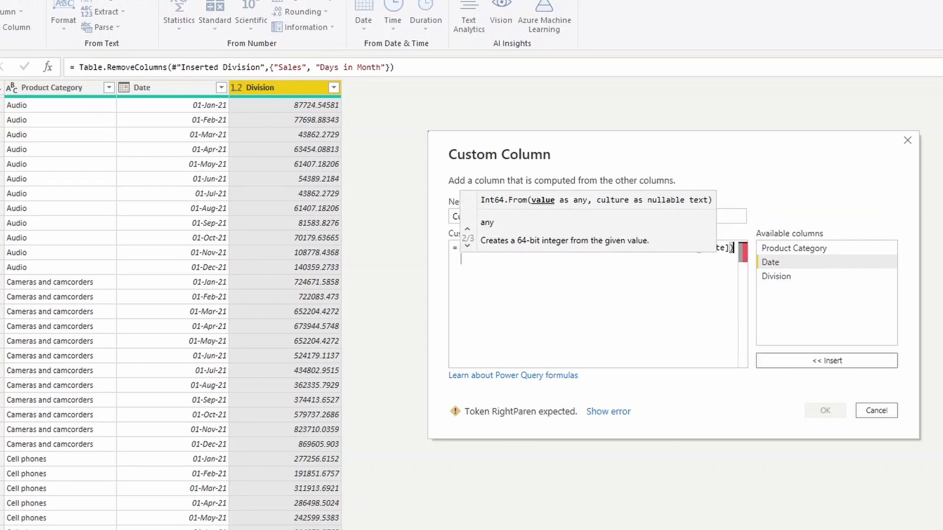
{"action": "type", "text": ")"}
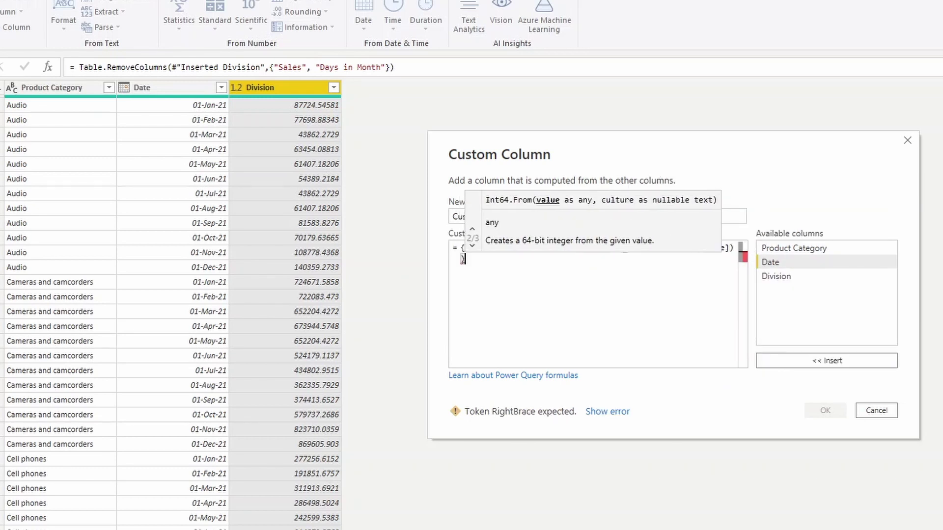
{"action": "type", "text": "}"}
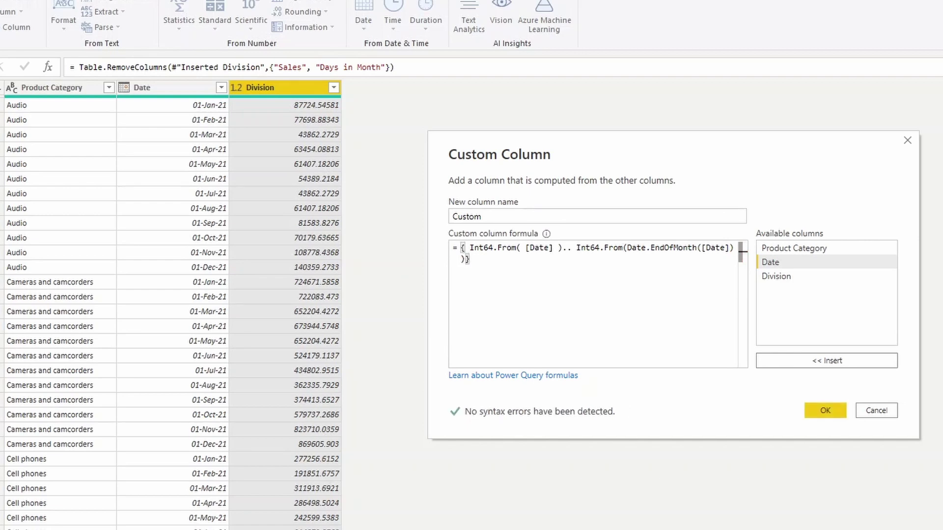
{"action": "left_click", "coordinate": [817, 410]}
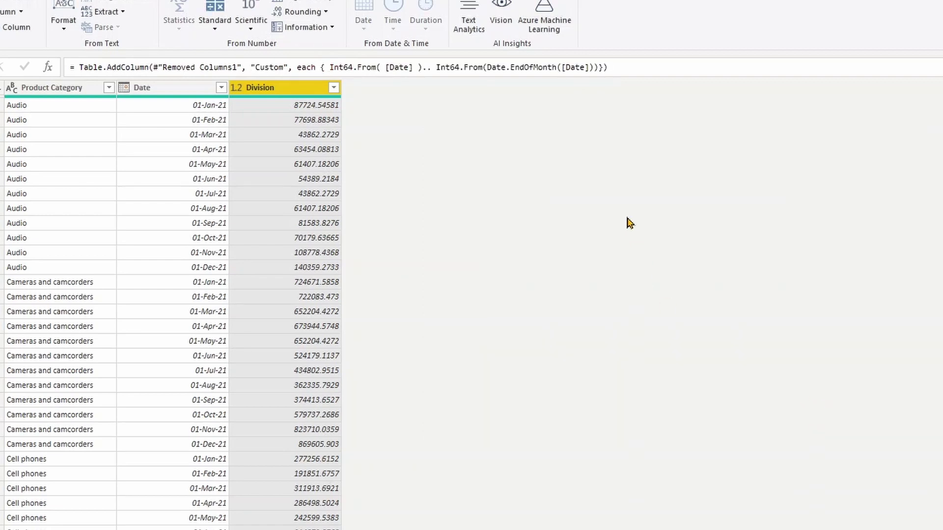
{"action": "left_click", "coordinate": [439, 105]}
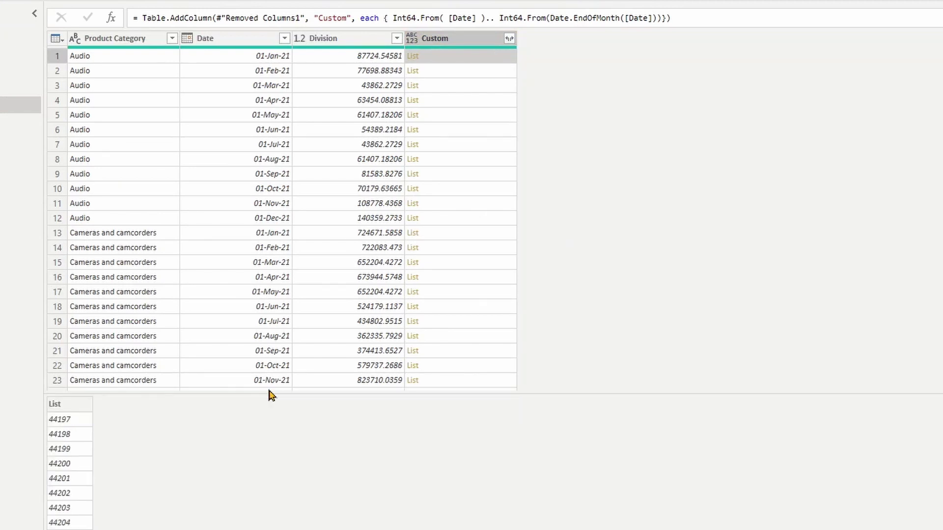
{"action": "scroll", "coordinate": [74, 464], "scroll_direction": "down", "scroll_amount": 2}
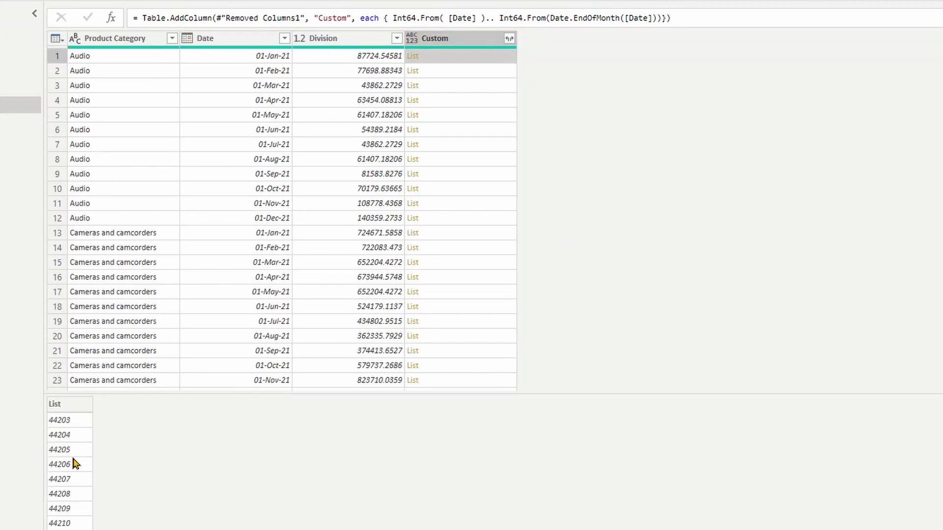
{"action": "scroll", "coordinate": [103, 434], "scroll_direction": "up", "scroll_amount": 2}
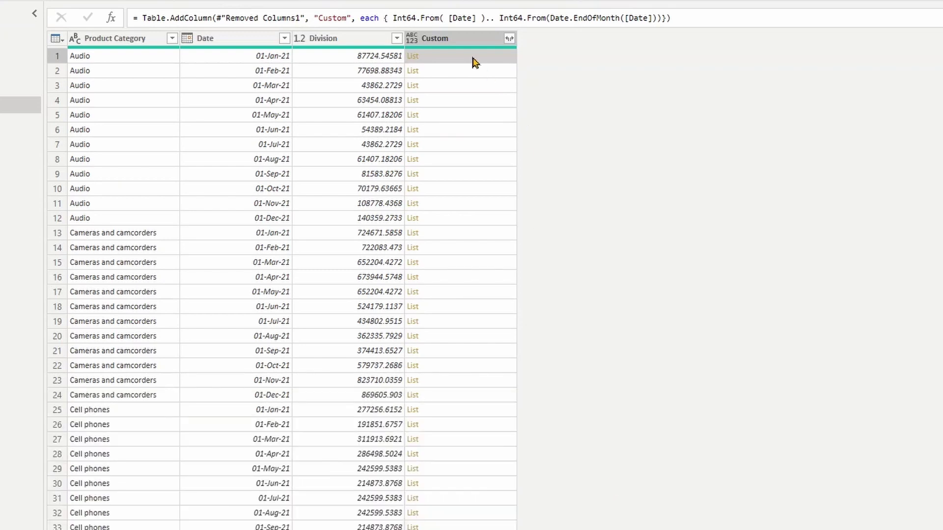
Expand the Custom lists into separate rows and set Custom to Date type
{"action": "left_click", "coordinate": [473, 40]}
{"action": "left_click", "coordinate": [510, 39]}
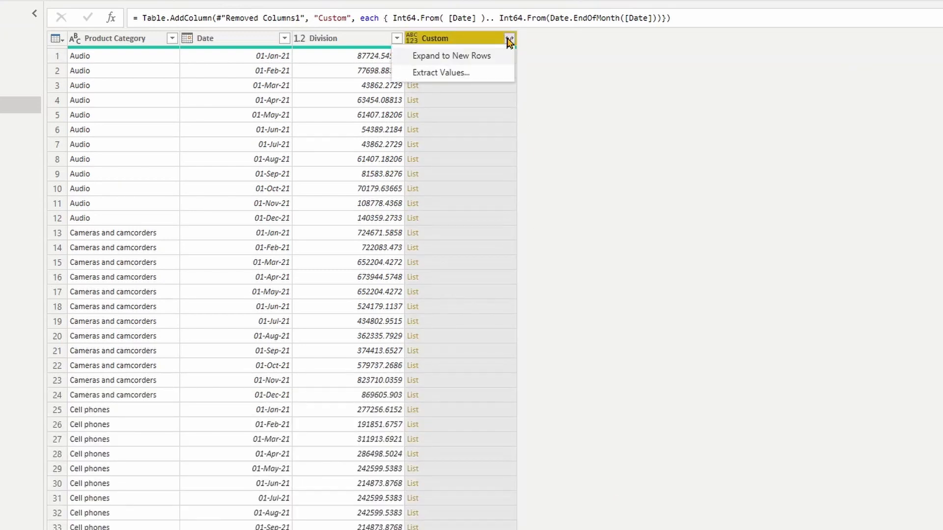
{"action": "left_click", "coordinate": [481, 56]}
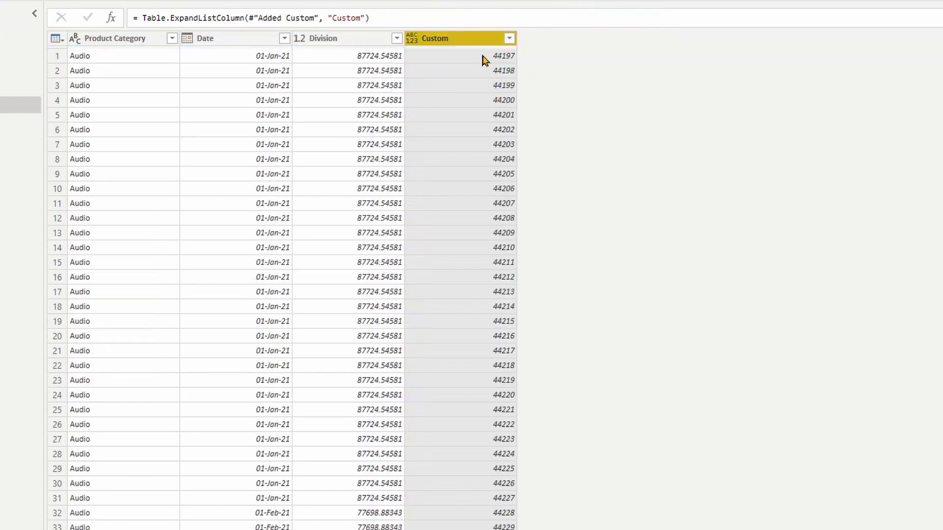
{"action": "left_click", "coordinate": [416, 43]}
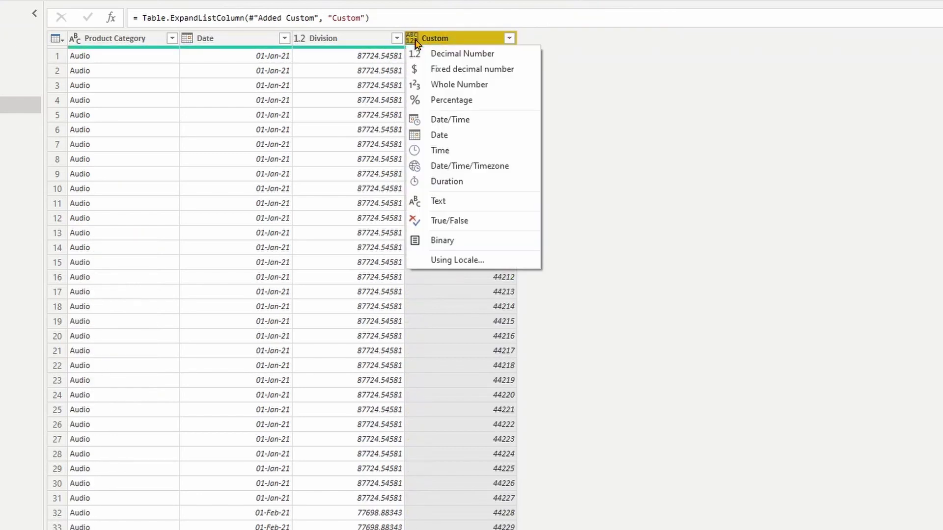
{"action": "left_click", "coordinate": [449, 140]}
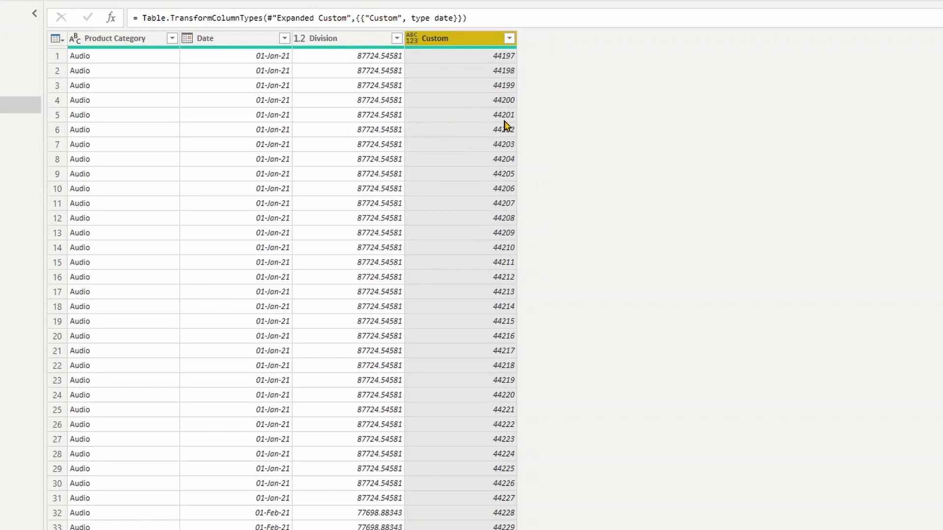
Delete the old Date column, then rename Division to Sales and Custom to Date
{"action": "left_click", "coordinate": [248, 41]}
{"action": "key", "text": "Delete"}
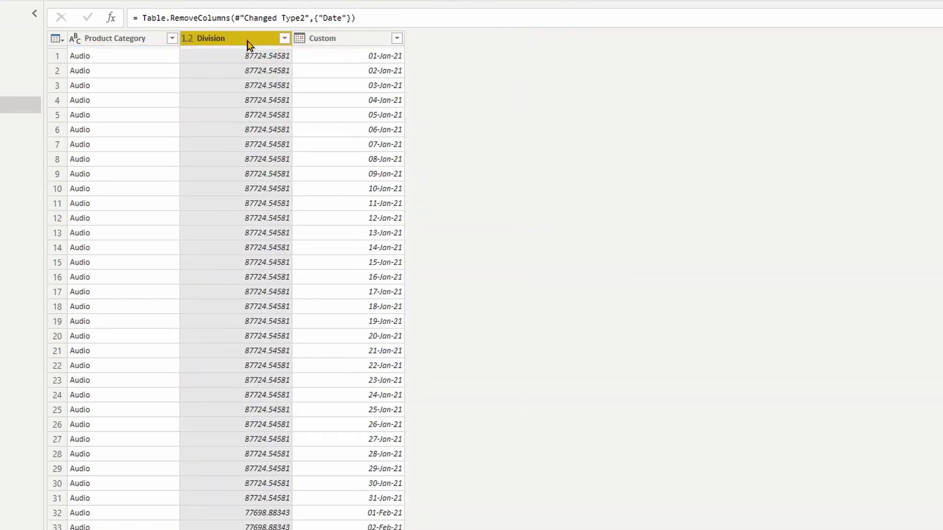
{"action": "left_click", "coordinate": [357, 44]}
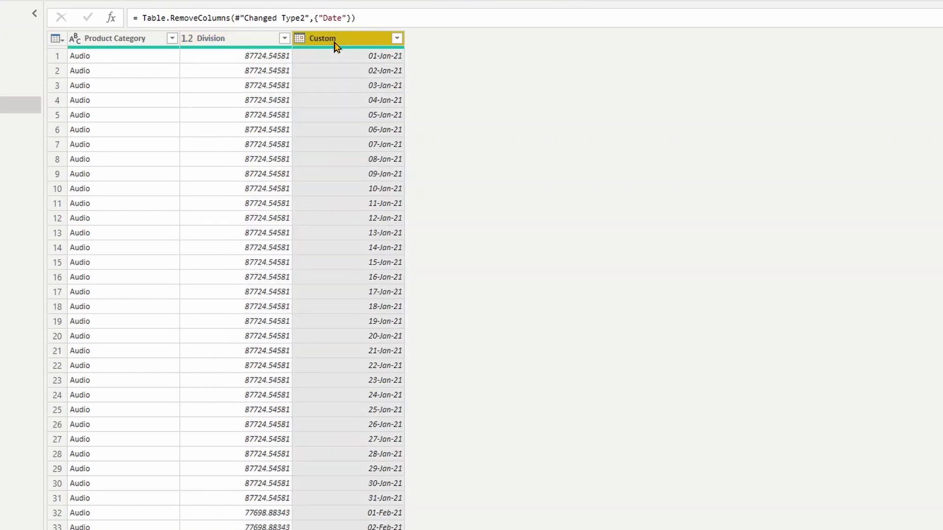
{"action": "double_click", "coordinate": [258, 41]}
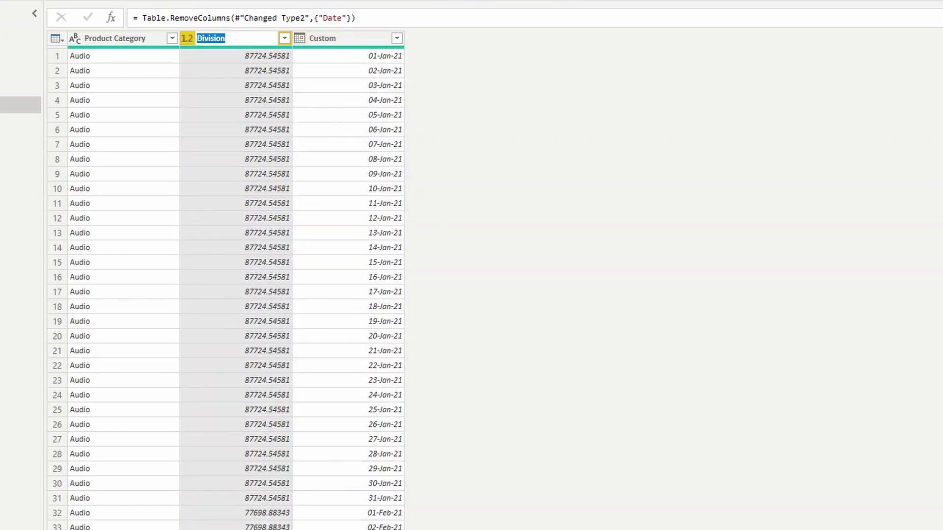
{"action": "type", "text": "Sales"}
{"action": "key", "text": "Return"}
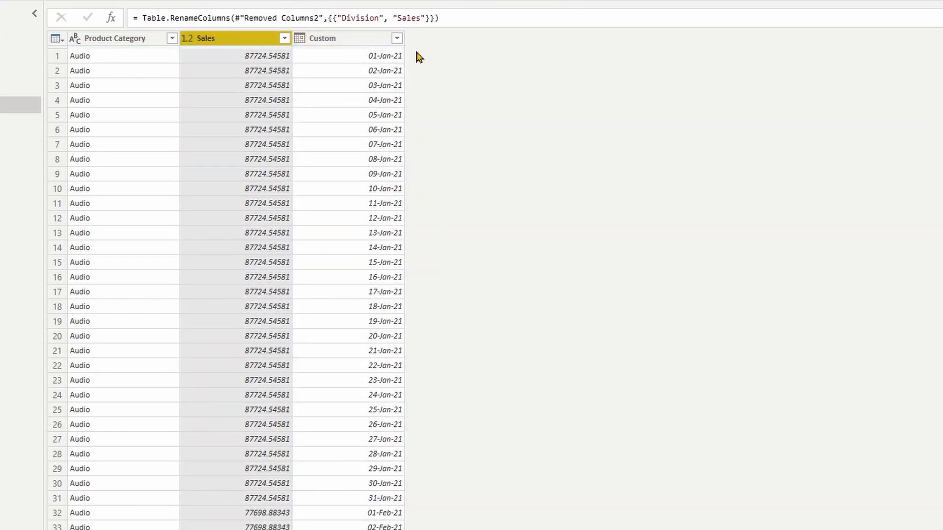
{"action": "double_click", "coordinate": [375, 39]}
{"action": "type", "text": "date"}
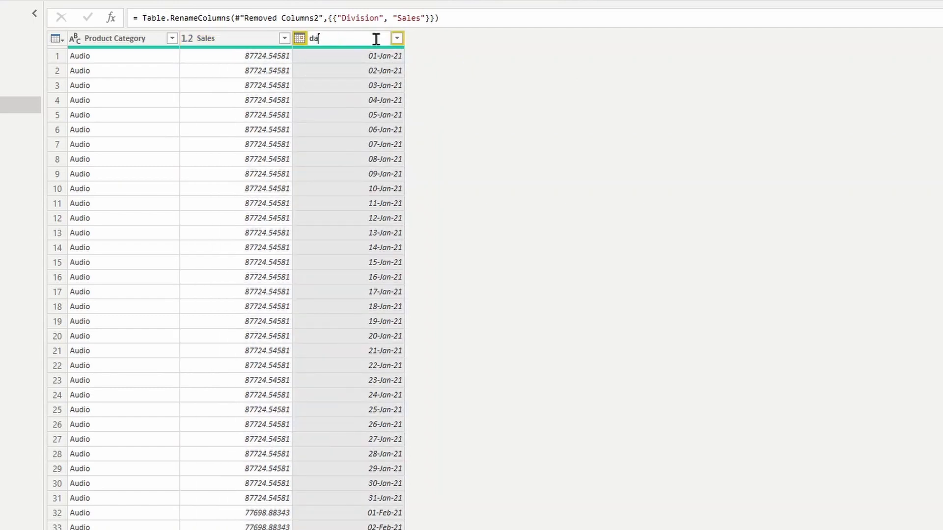
{"action": "key", "text": "BackSpace"}
{"action": "key", "text": "BackSpace"}
{"action": "key", "text": "BackSpace"}
{"action": "key", "text": "BackSpace"}
{"action": "type", "text": "Date"}
{"action": "key", "text": "Return"}
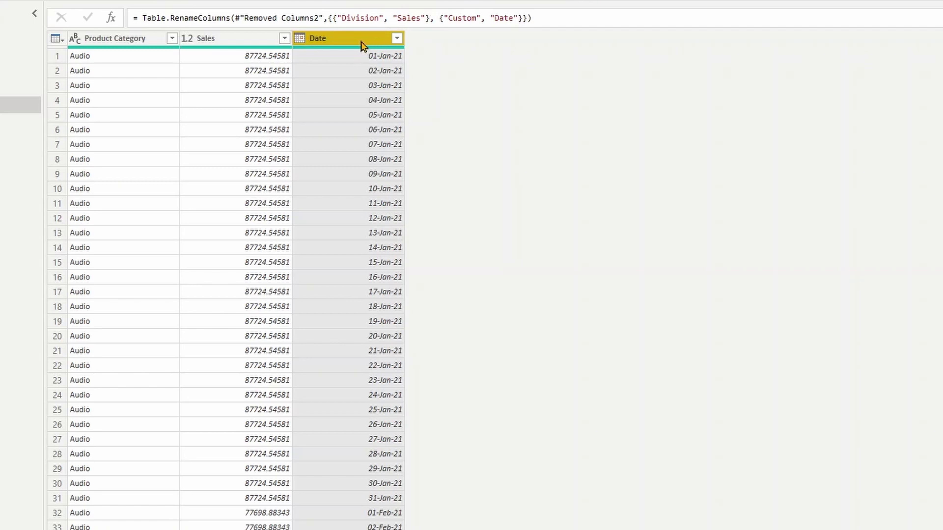
Move the Date column between Product Category and Sales
{"action": "left_click_drag", "start_coordinate": [358, 44], "coordinate": [248, 55]}
{"action": "left_click", "coordinate": [110, 41]}
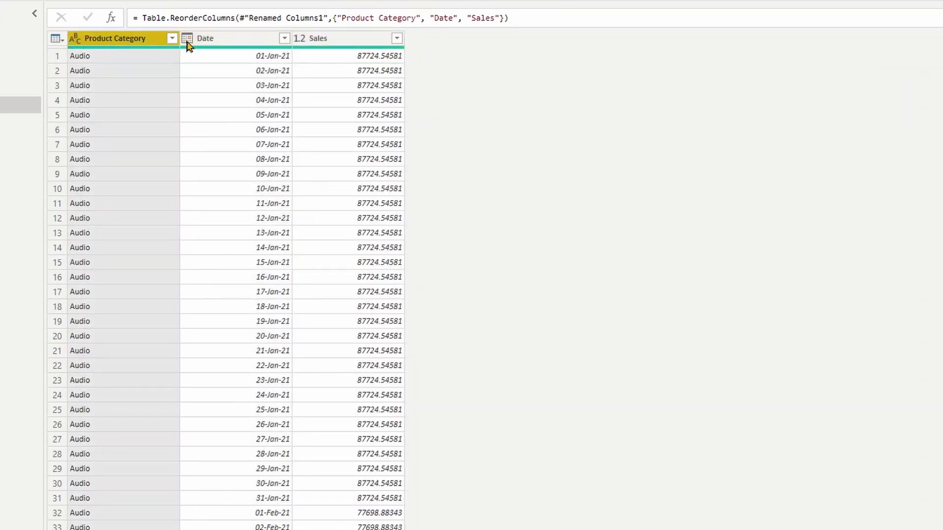
{"action": "left_click", "coordinate": [216, 40]}
{"action": "left_click", "coordinate": [342, 43]}
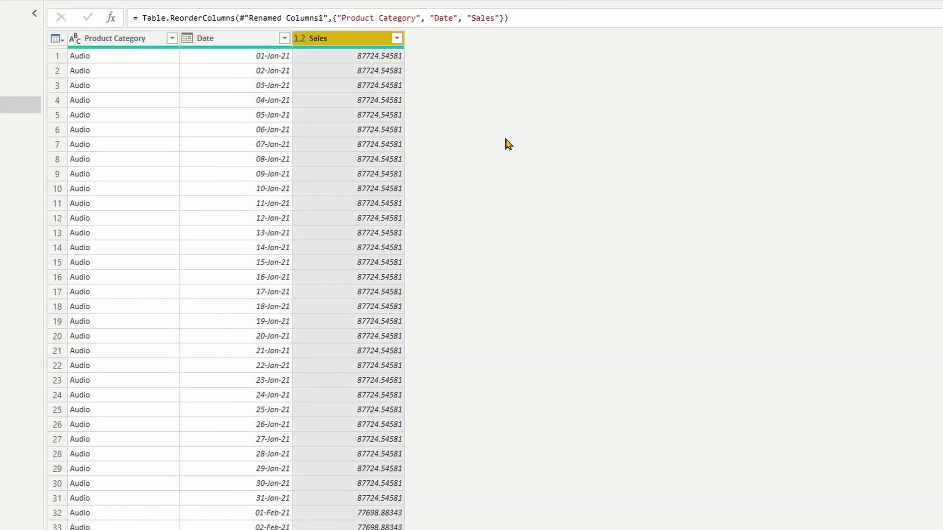
Close and apply the query changes, then check the chart: Budget Sales 392,100,788, Actual vs Budget 13.8%
{"action": "key", "text": "alt+F4"}
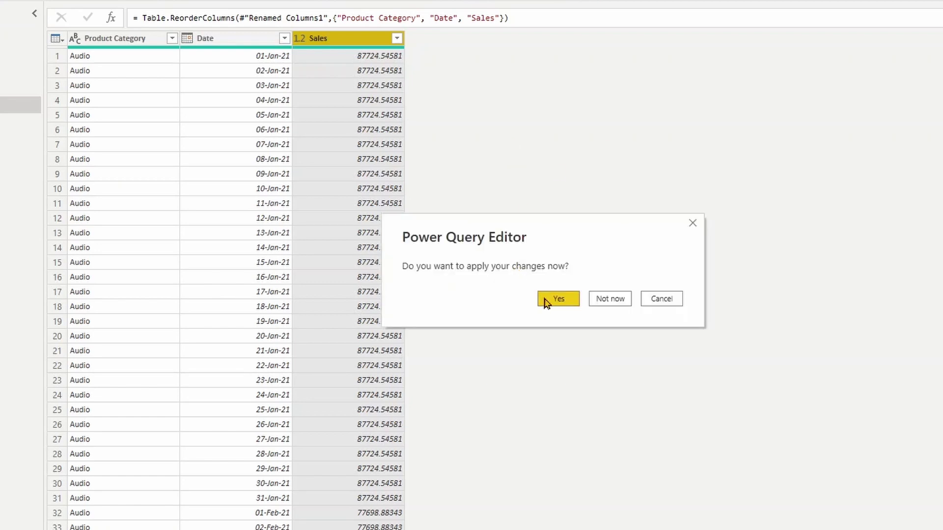
{"action": "left_click", "coordinate": [553, 297]}
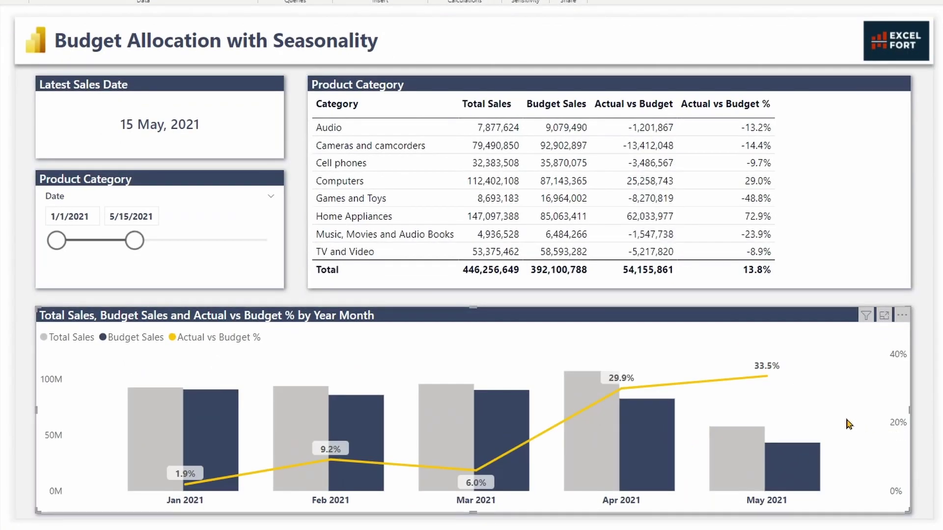
{"action": "mouse_move", "coordinate": [767, 378]}
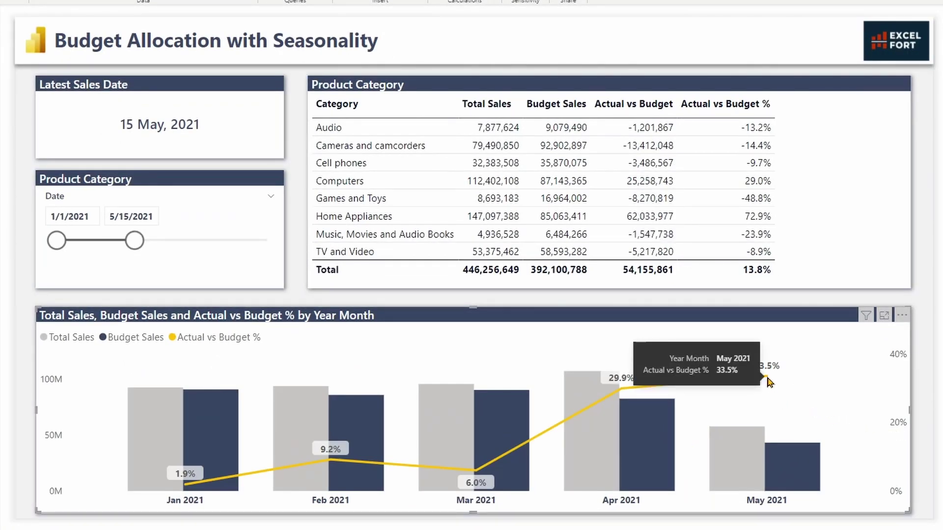
{"action": "mouse_move", "coordinate": [794, 469]}
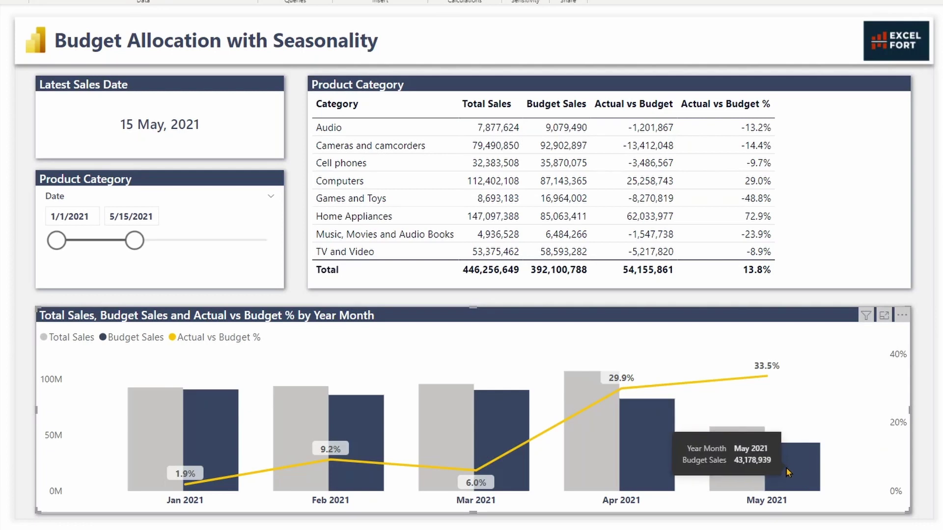
{"action": "mouse_move", "coordinate": [756, 470]}
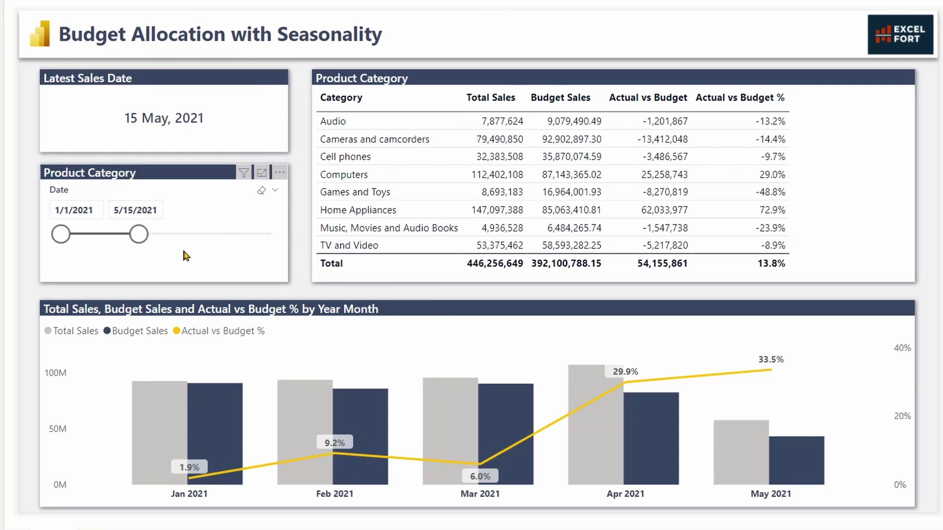
Drag the date slicer's end handle out to 12/31/2021 to show budget for all 12 months
{"action": "left_click_drag", "start_coordinate": [141, 236], "coordinate": [288, 247]}
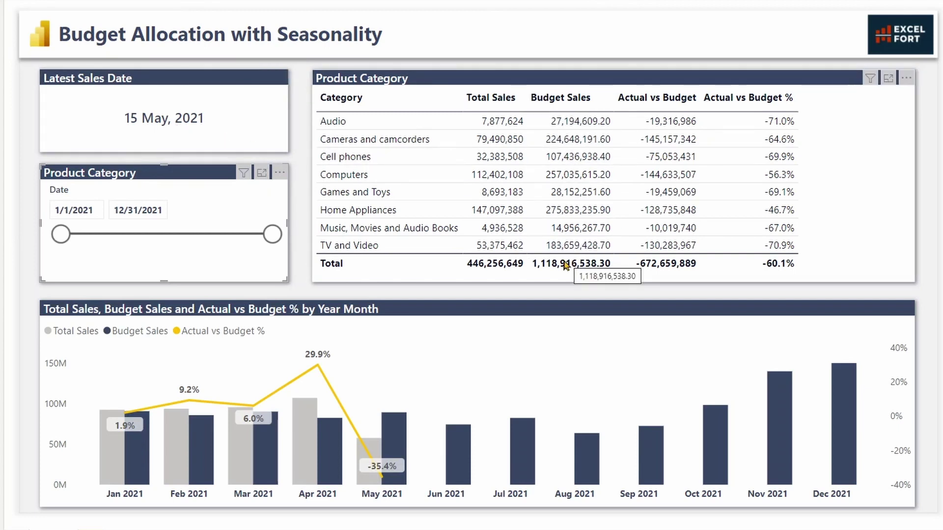
{"action": "left_click_drag", "start_coordinate": [273, 234], "coordinate": [139, 241]}
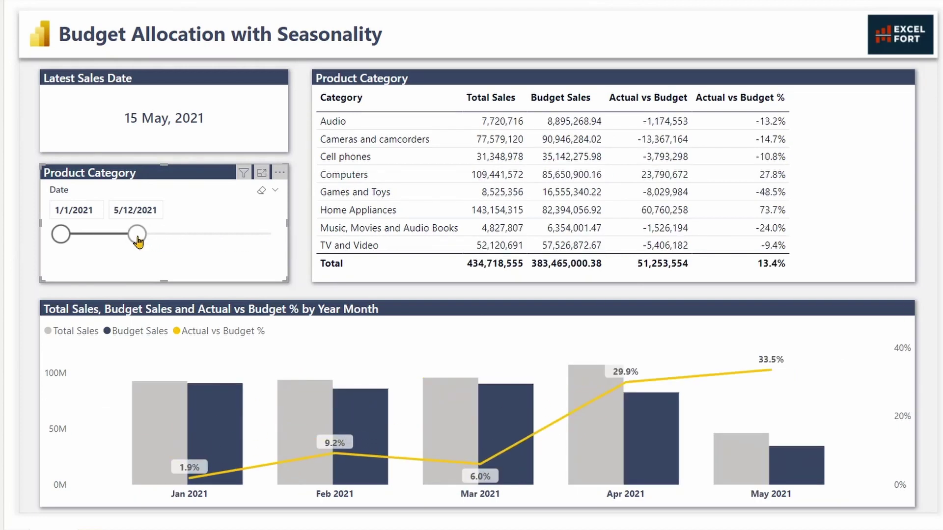
{"action": "left_click_drag", "start_coordinate": [138, 241], "coordinate": [275, 236]}
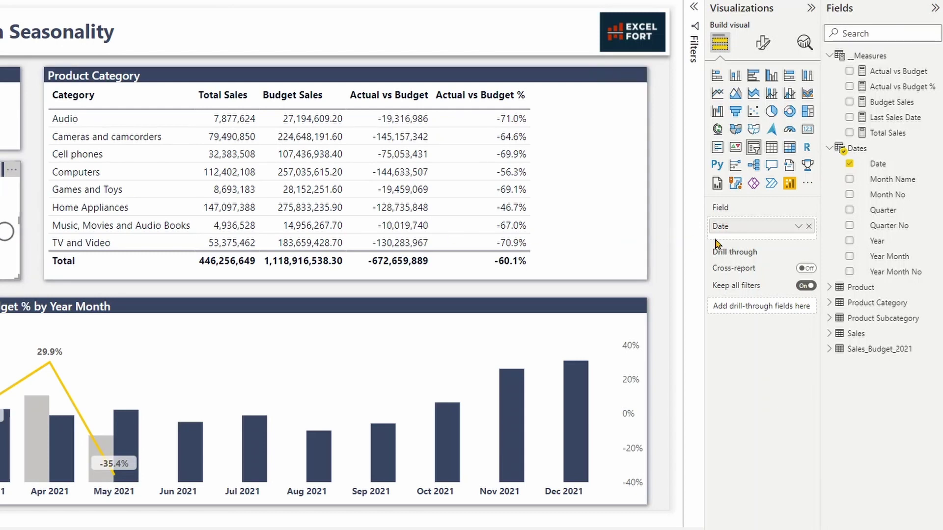
Add VAR __Date = MIN([Last Sales Date], MAX('Dates'[Date])) to the Budget Sales formula
{"action": "left_click", "coordinate": [900, 105]}
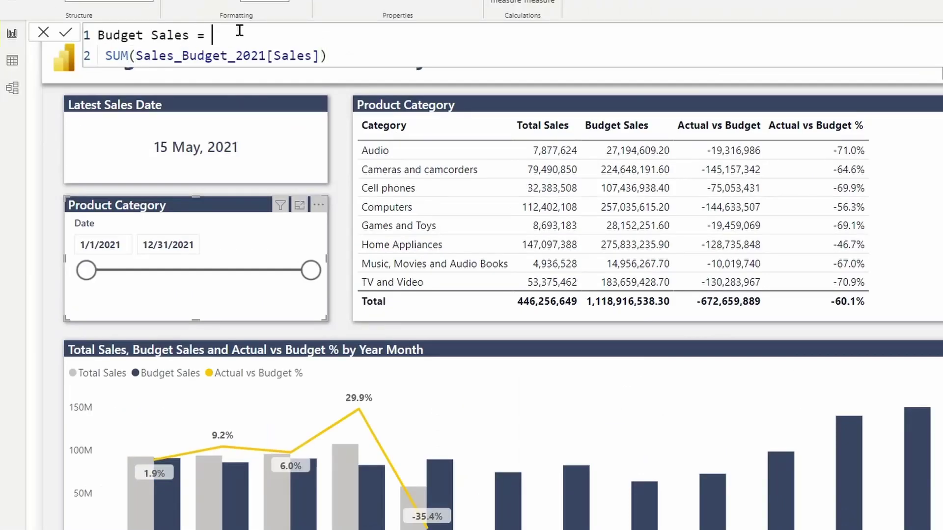
{"action": "key", "text": "Return"}
{"action": "key", "text": "Return"}
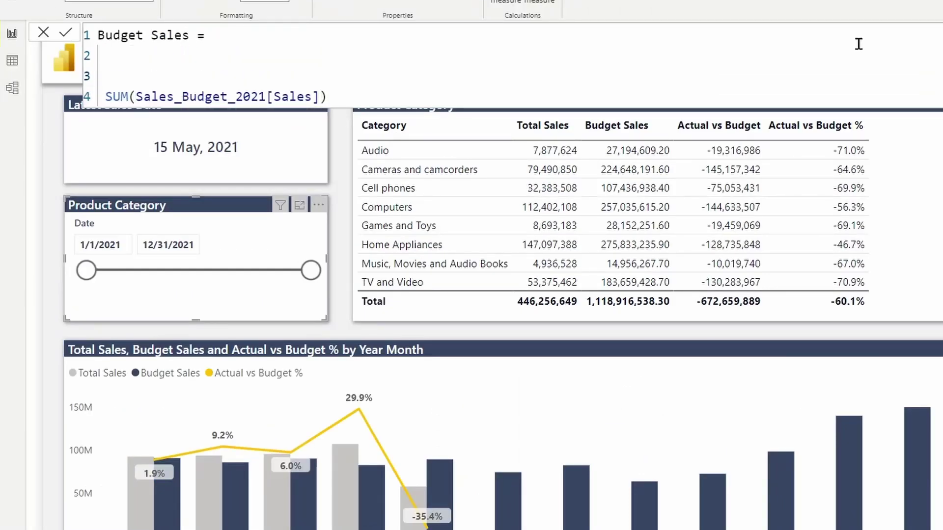
{"action": "key", "text": "Up"}
{"action": "key", "text": "shift+Return"}
{"action": "type", "text": "var"}
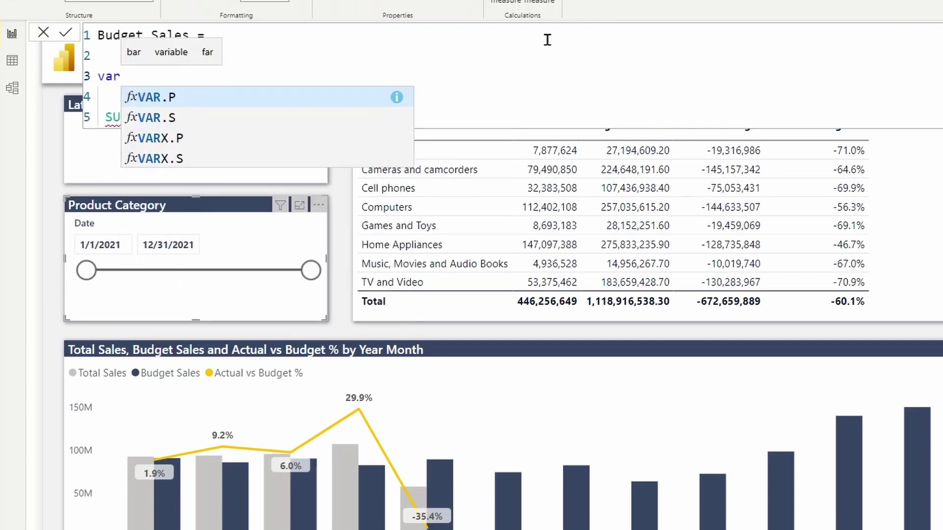
{"action": "key", "text": "BackSpace"}
{"action": "key", "text": "BackSpace"}
{"action": "key", "text": "BackSpace"}
{"action": "type", "text": "V"}
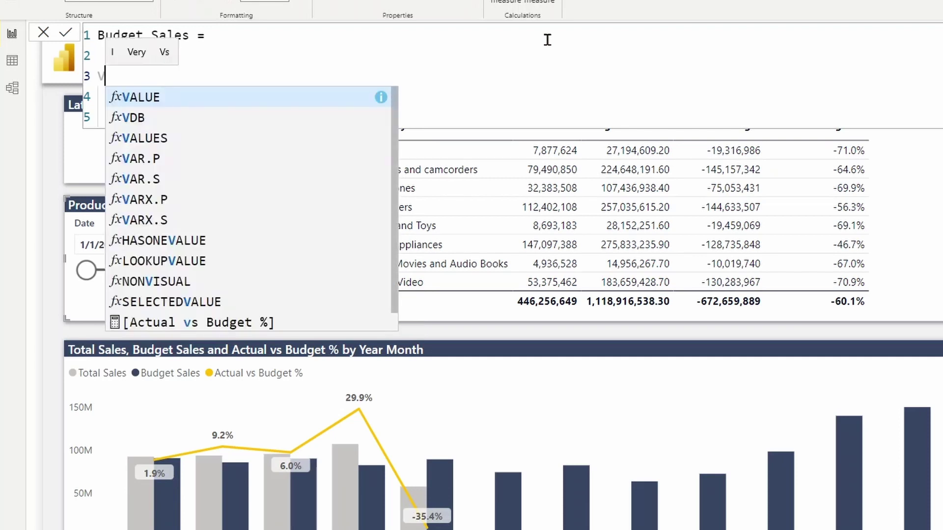
{"action": "type", "text": "AR __Date ="}
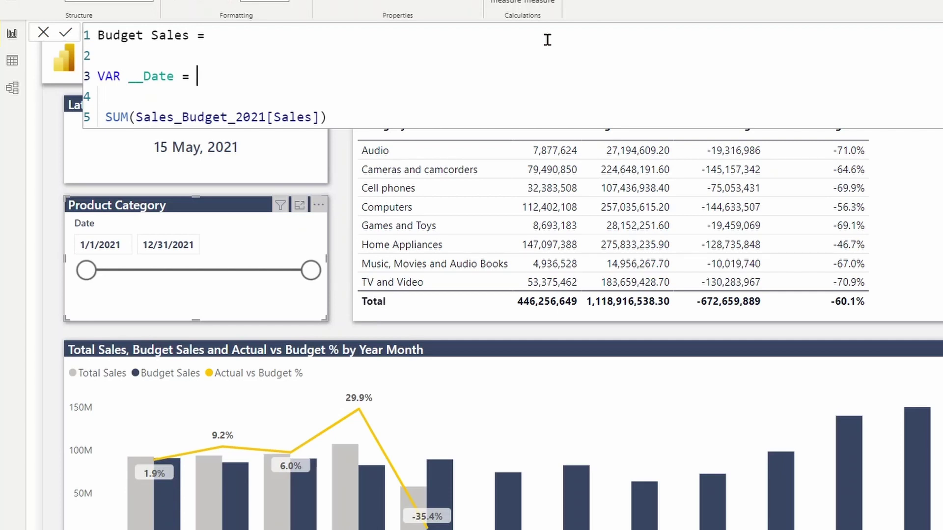
{"action": "type", "text": "min"}
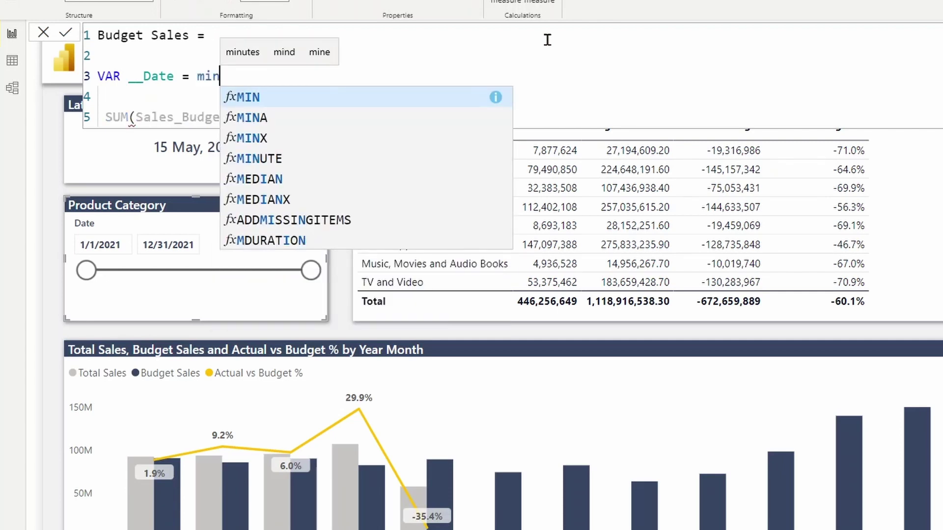
{"action": "type", "text": "("}
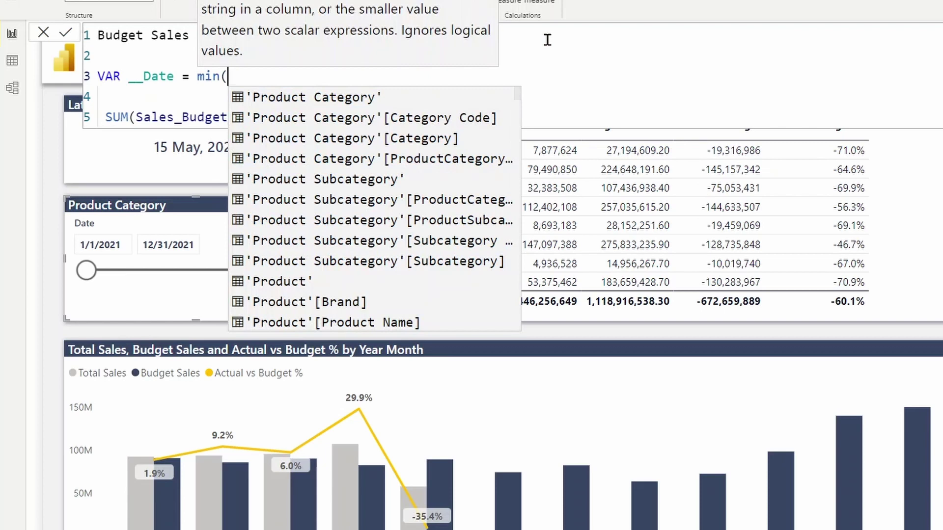
{"action": "type", "text": "[last"}
{"action": "key", "text": "Tab"}
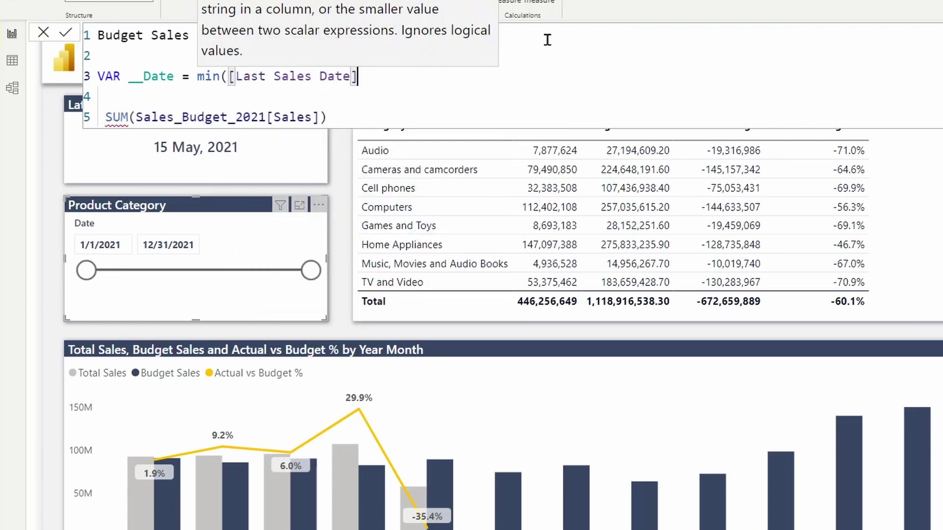
{"action": "type", "text": ", max"}
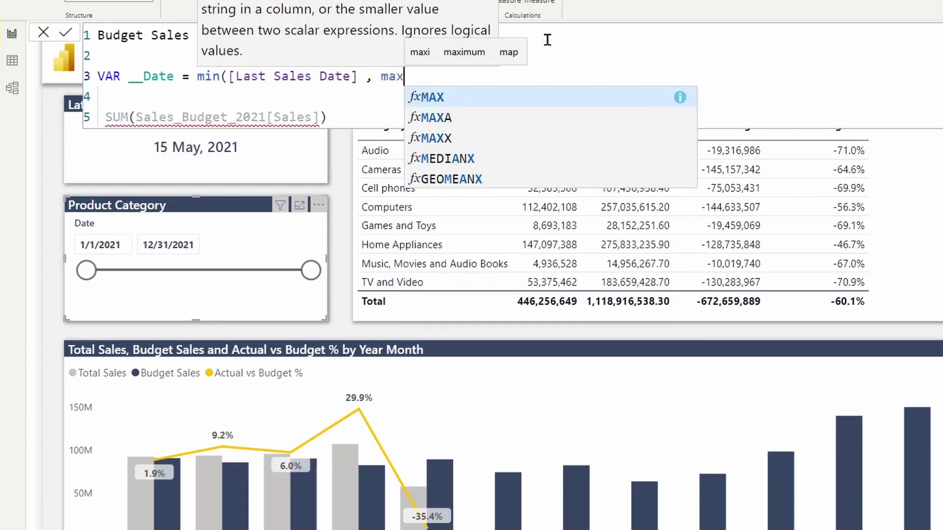
{"action": "type", "text": "('dat"}
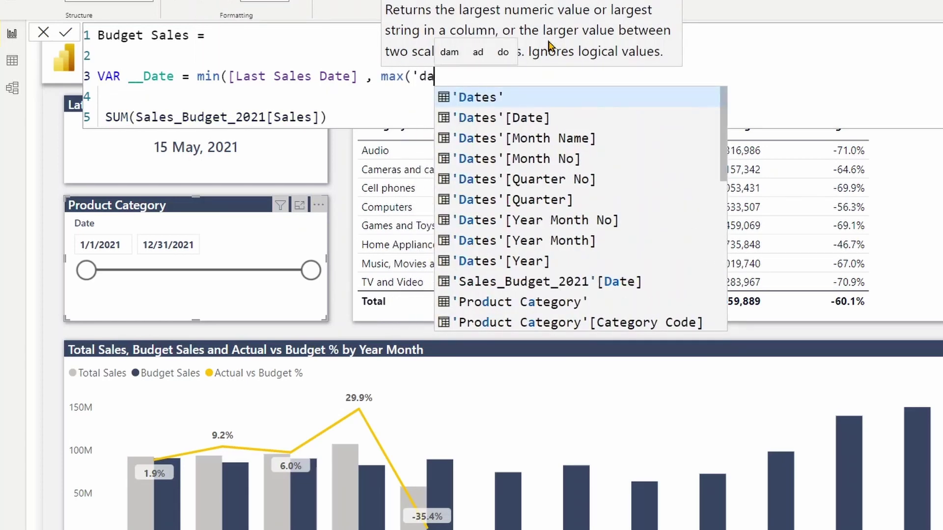
{"action": "key", "text": "Down"}
{"action": "key", "text": "Tab"}
{"action": "type", "text": "))"}
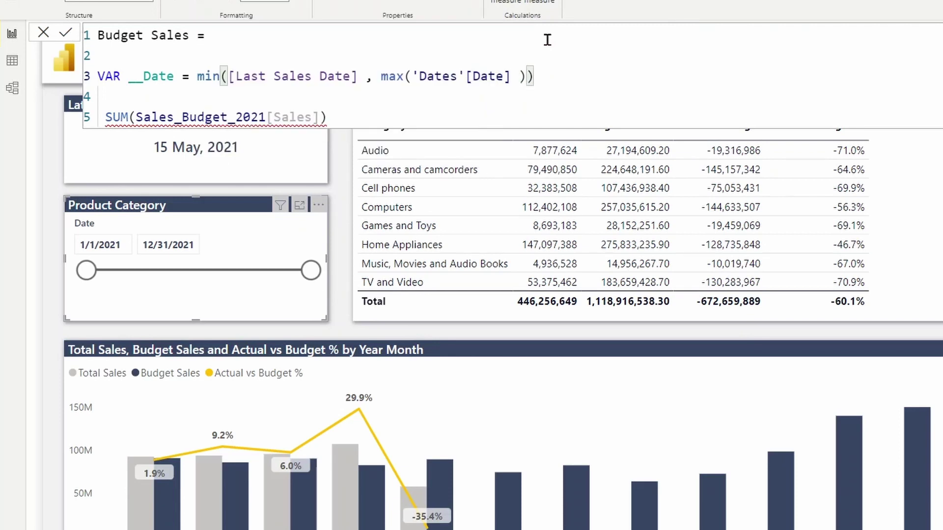
{"action": "key", "text": "Down"}
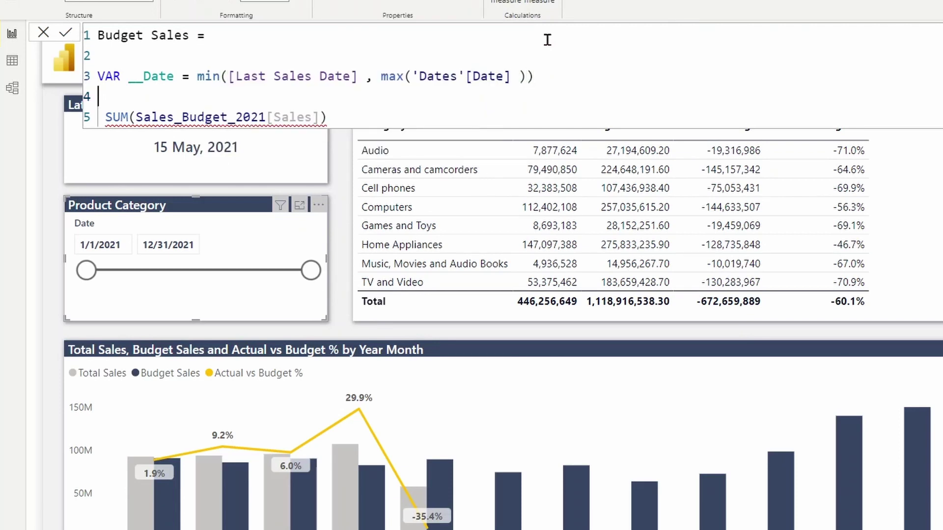
Add VAR __BudgetSales = CALCULATE(SUM(Sales_Budget_2021[Sales]), 'Dates'[Date] <= __Date)
{"action": "key", "text": "Return"}
{"action": "key", "text": "Return"}
{"action": "key", "text": "Return"}
{"action": "type", "text": "VAR"}
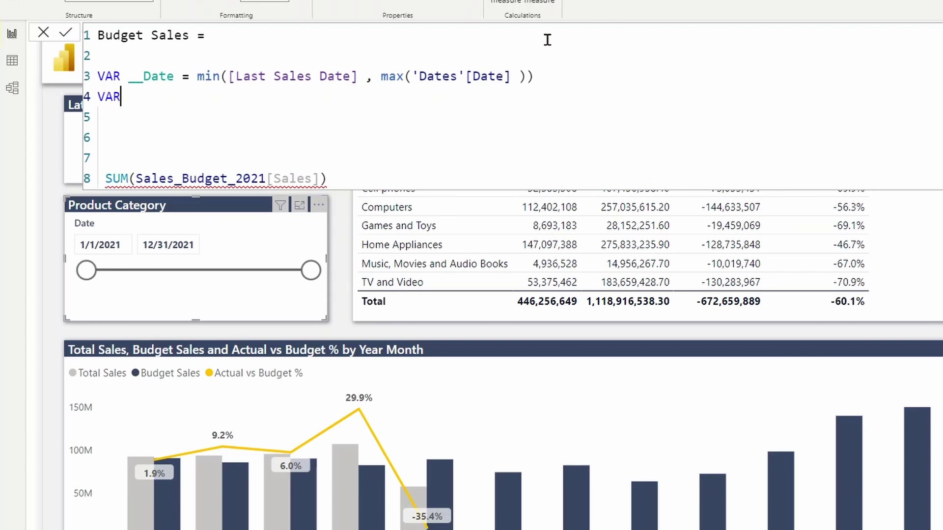
{"action": "type", "text": " __Bu"}
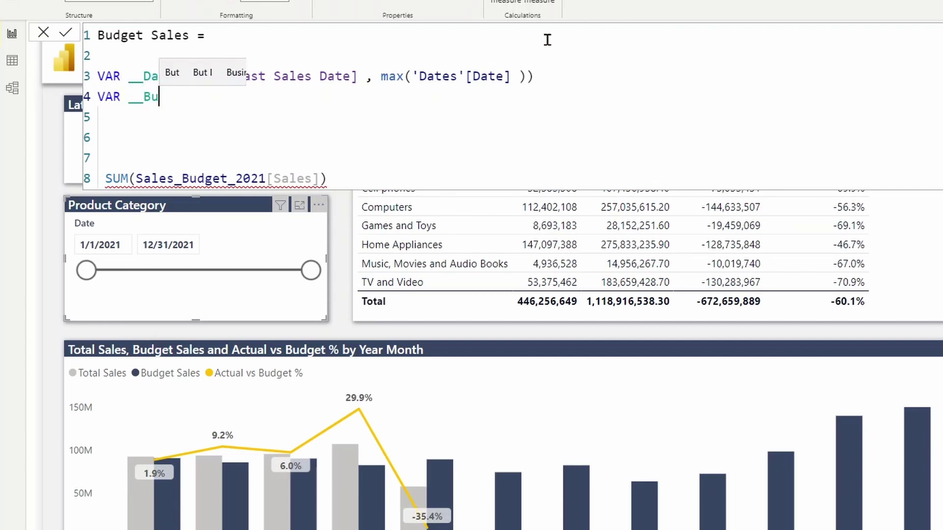
{"action": "type", "text": "dgetSa"}
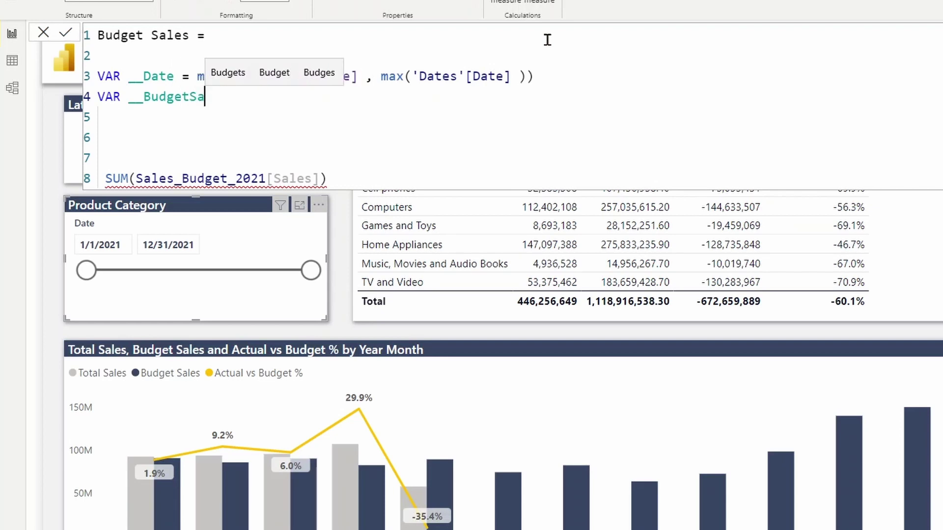
{"action": "type", "text": "les ="}
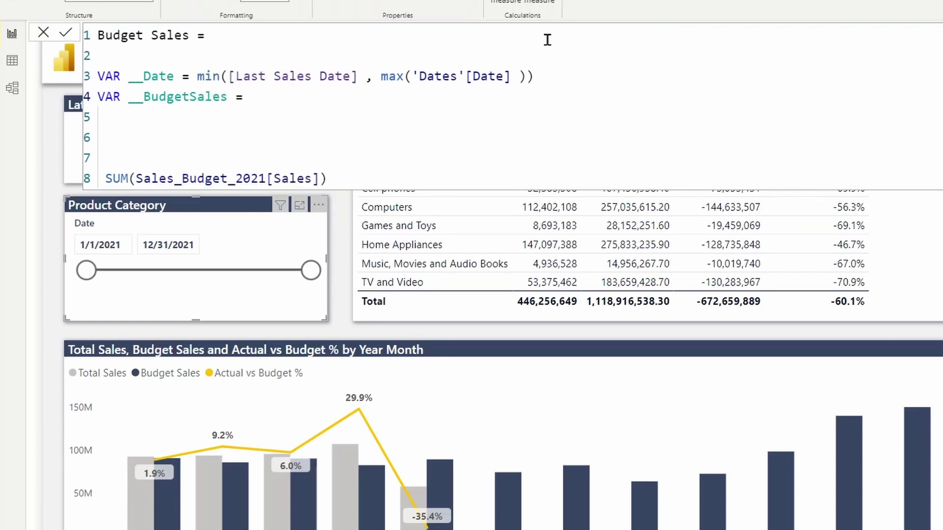
{"action": "key", "text": "shift+Return"}
{"action": "key", "text": "Tab"}
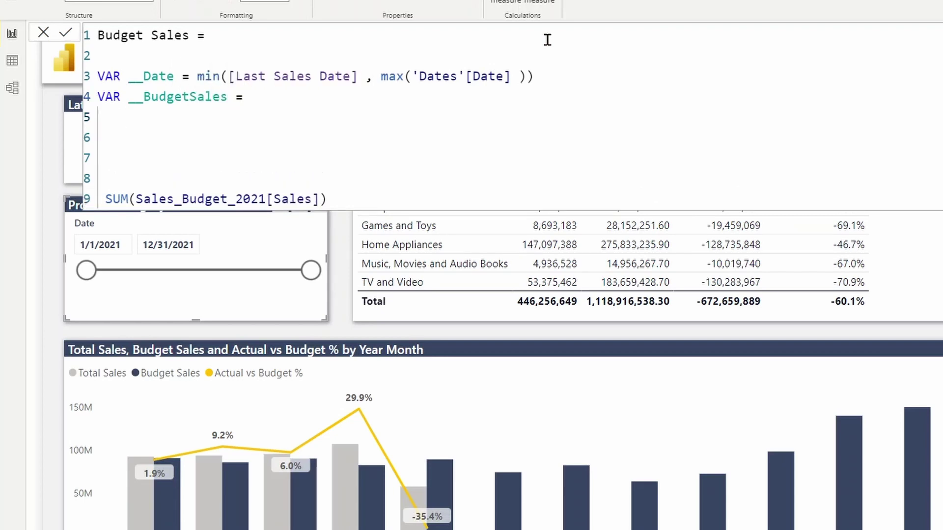
{"action": "type", "text": "cal"}
{"action": "key", "text": "Tab"}
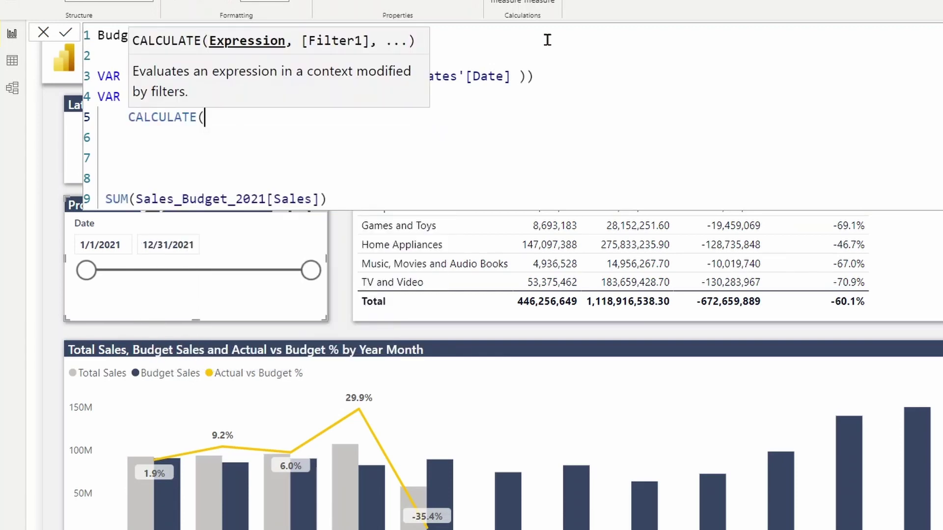
{"action": "key", "text": "shift+Return"}
{"action": "key", "text": "Tab"}
{"action": "key", "text": "Delete"}
{"action": "key", "text": "Delete"}
{"action": "key", "text": "Delete"}
{"action": "key", "text": "Delete"}
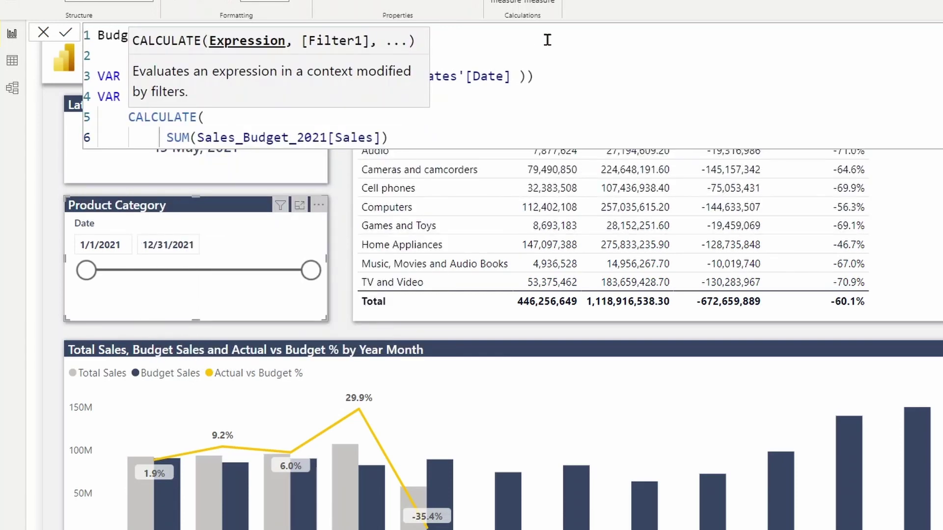
{"action": "key", "text": "Delete"}
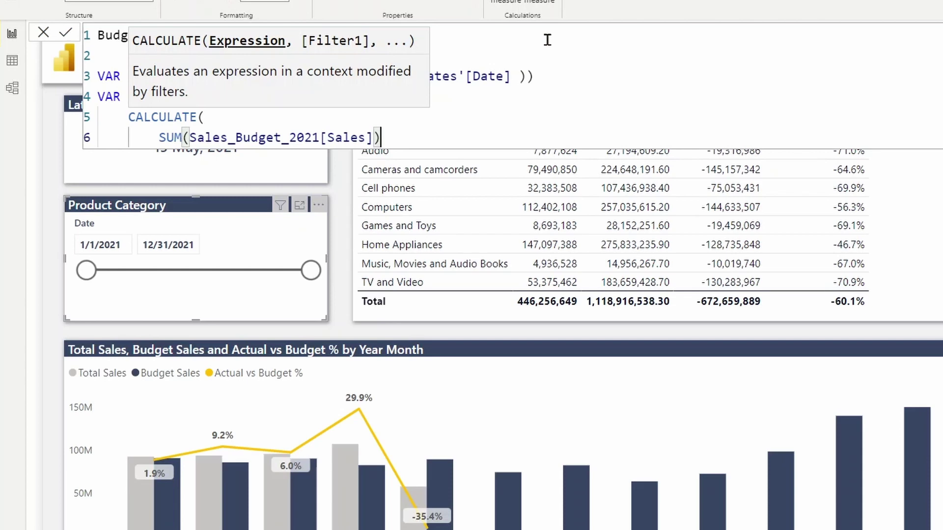
{"action": "type", "text": ","}
{"action": "key", "text": "shift+Return"}
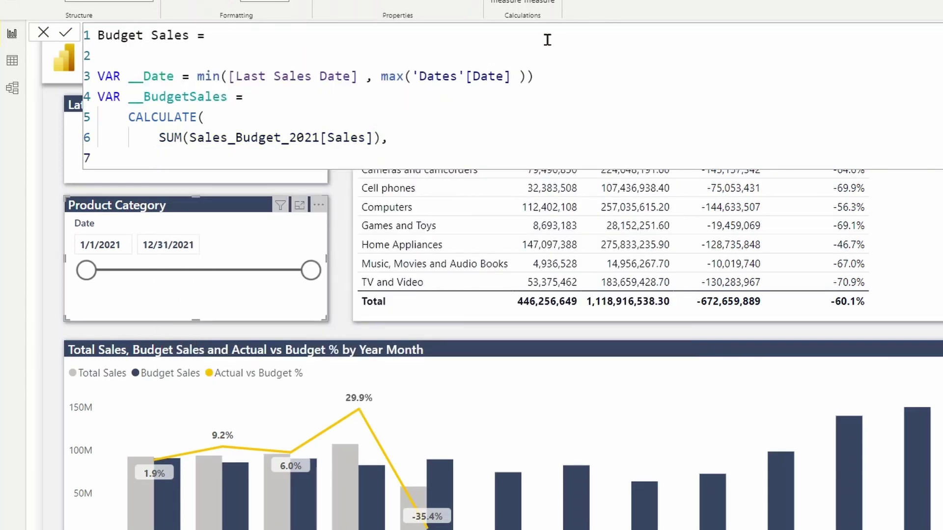
{"action": "type", "text": "'da"}
{"action": "key", "text": "Down"}
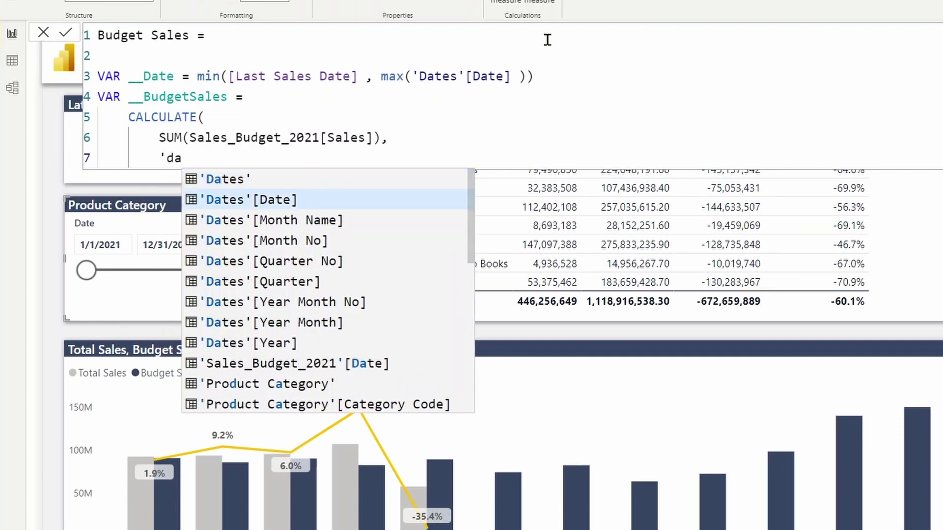
{"action": "key", "text": "Tab"}
{"action": "type", "text": "<"}
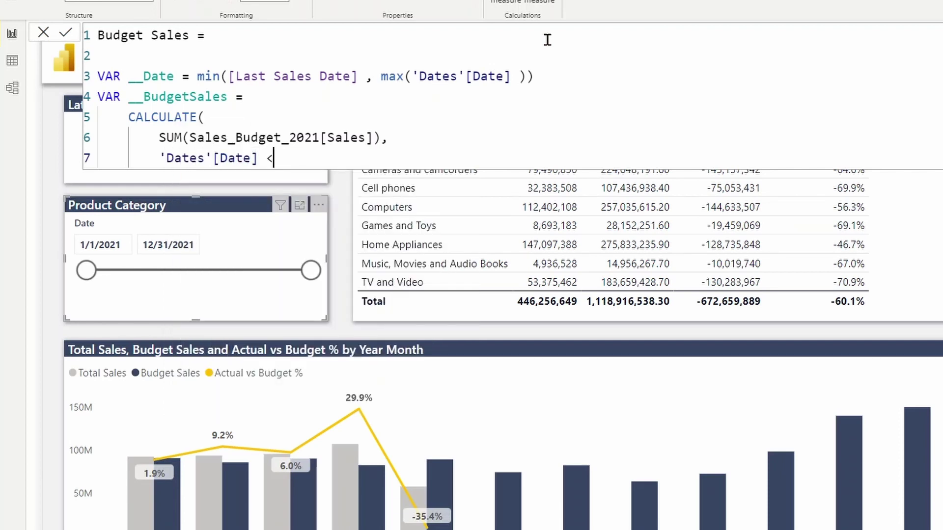
{"action": "type", "text": "= __"}
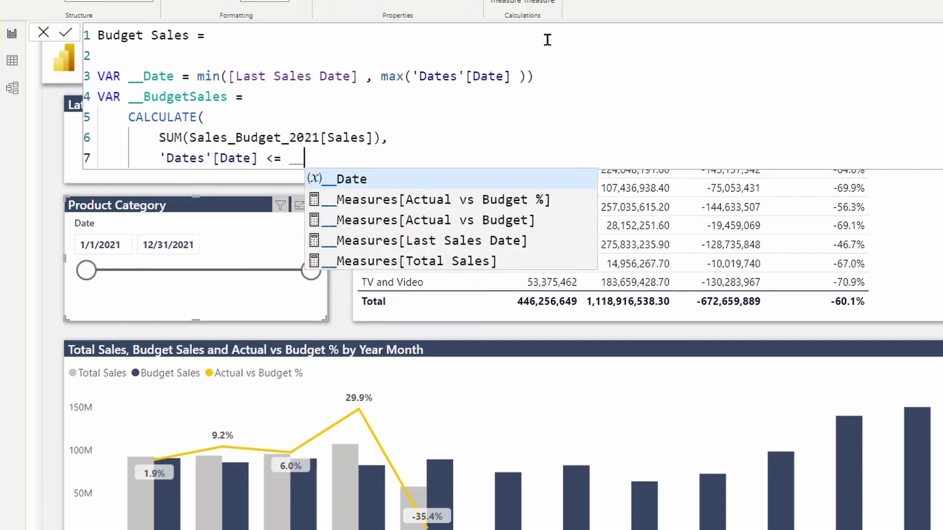
{"action": "type", "text": "Date"}
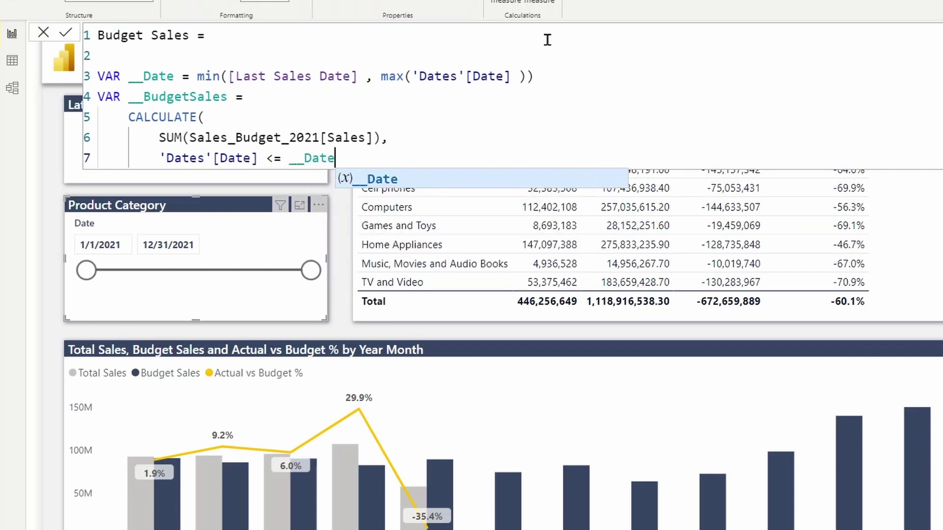
{"action": "type", "text": ")"}
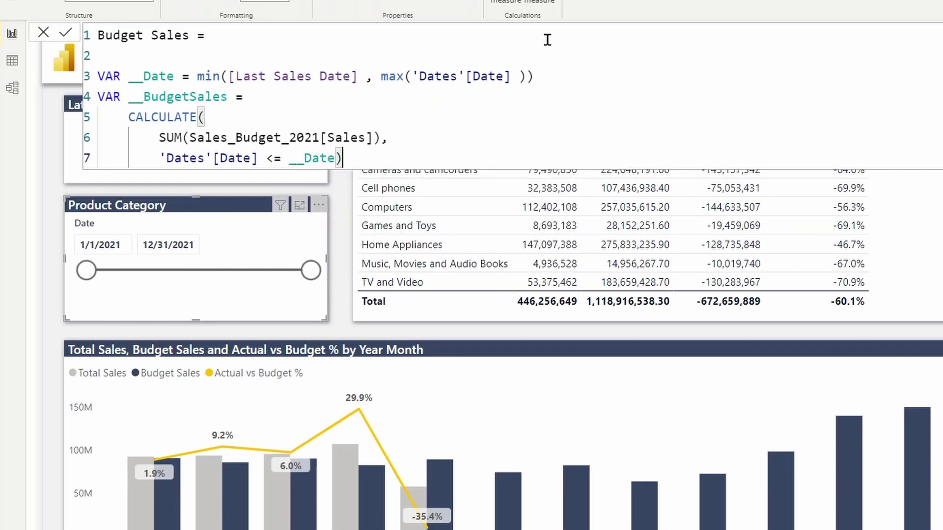
{"action": "key", "text": "Left"}
Finish with RETURN __BudgetSales and commit the Budget Sales measure
{"action": "key", "text": "shift+Return"}
{"action": "key", "text": "BackSpace"}
{"action": "key", "text": "End"}
{"action": "key", "text": "shift+Return"}
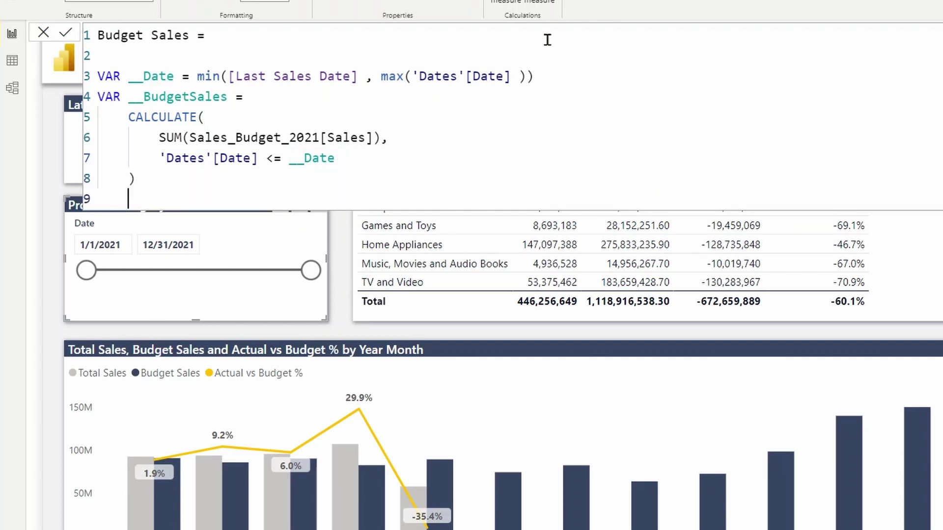
{"action": "key", "text": "BackSpace"}
{"action": "type", "text": "RETURN"}
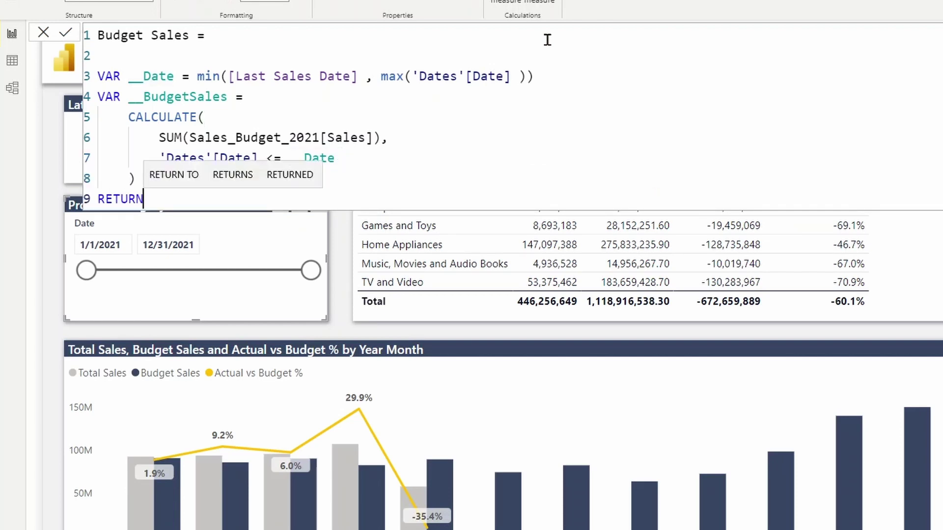
{"action": "key", "text": "shift+Return"}
{"action": "key", "text": "Tab"}
{"action": "type", "text": "__BudgetSales"}
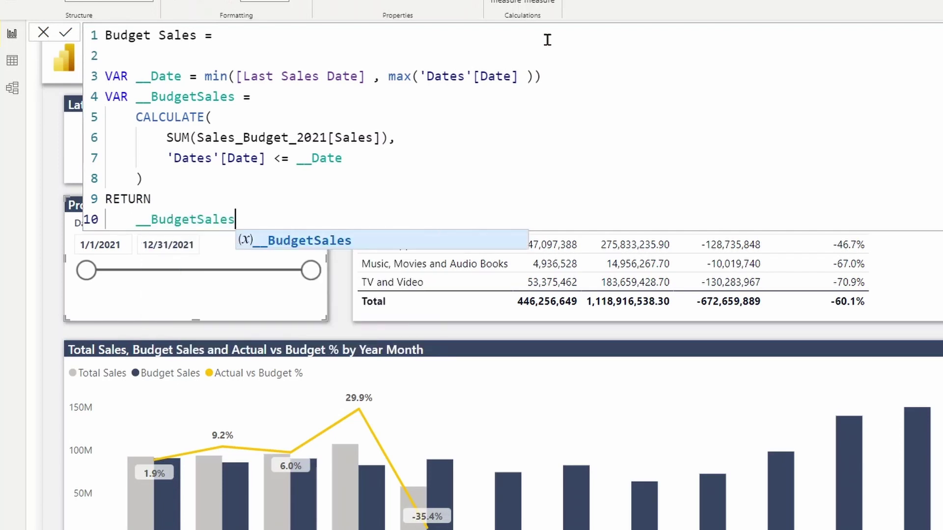
{"action": "key", "text": "Return"}
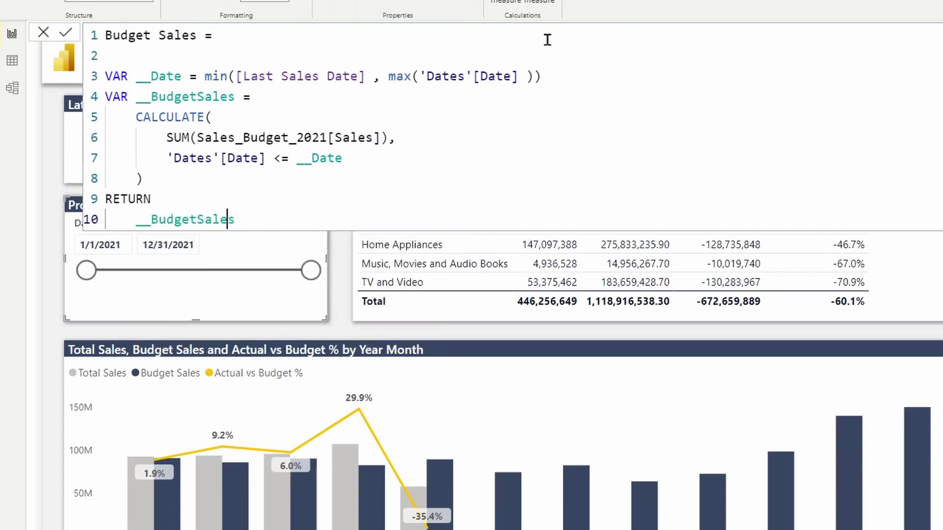
{"action": "key", "text": "Return"}
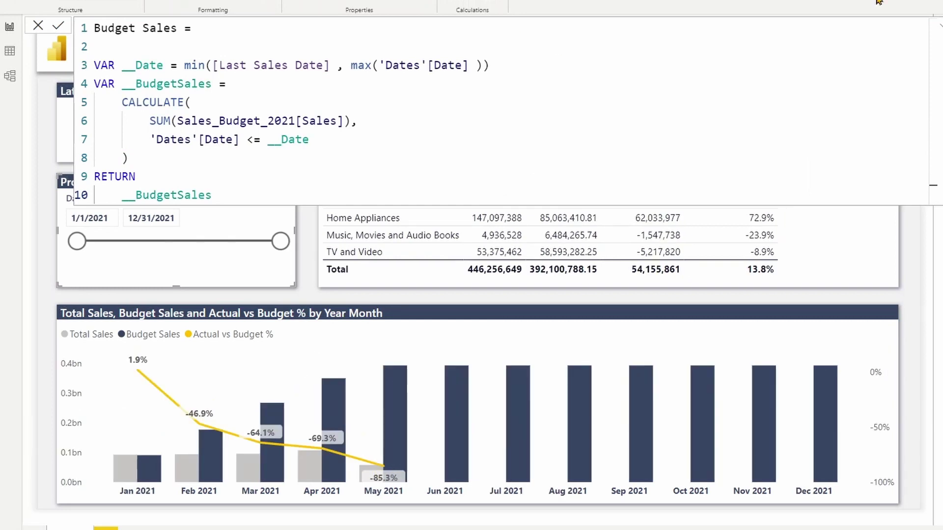
Collapse the formula bar, select the Product Category table, then select the budget versus sales combo chart
{"action": "left_click", "coordinate": [938, 29]}
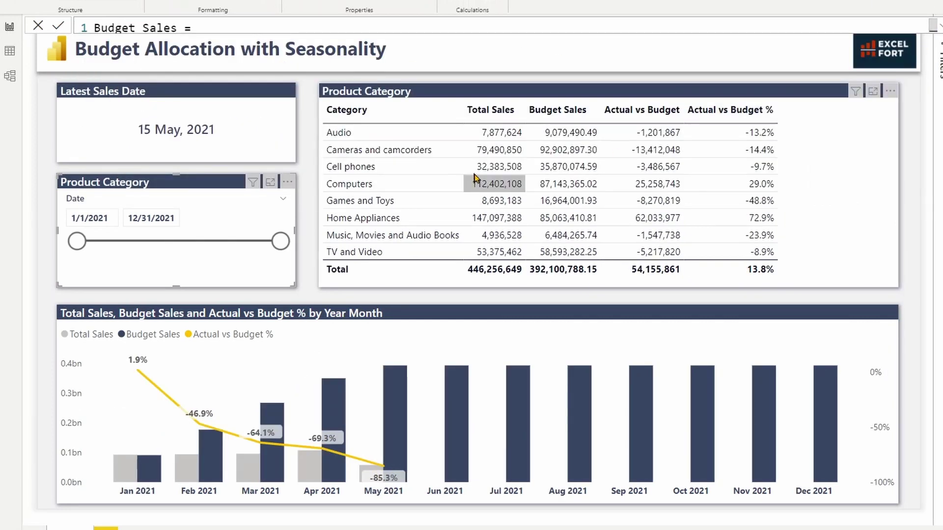
{"action": "left_click", "coordinate": [689, 104]}
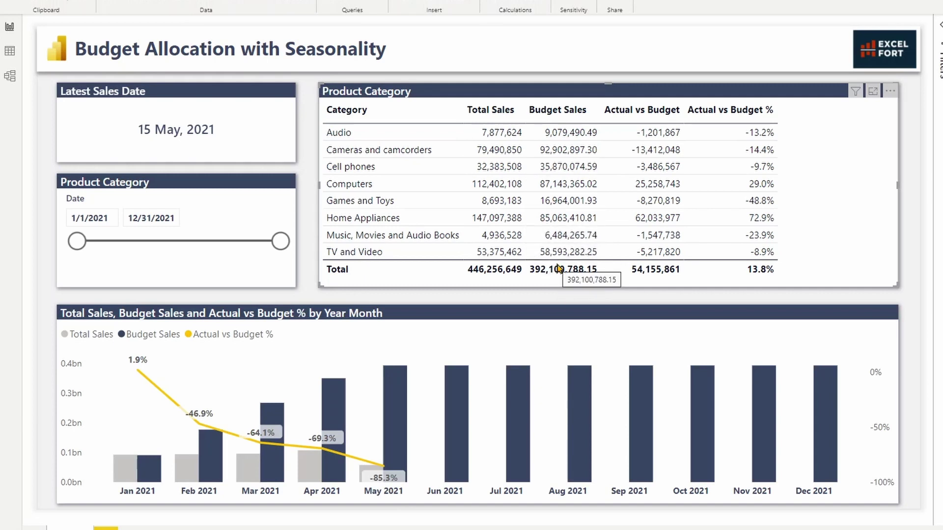
{"action": "left_click", "coordinate": [265, 319]}
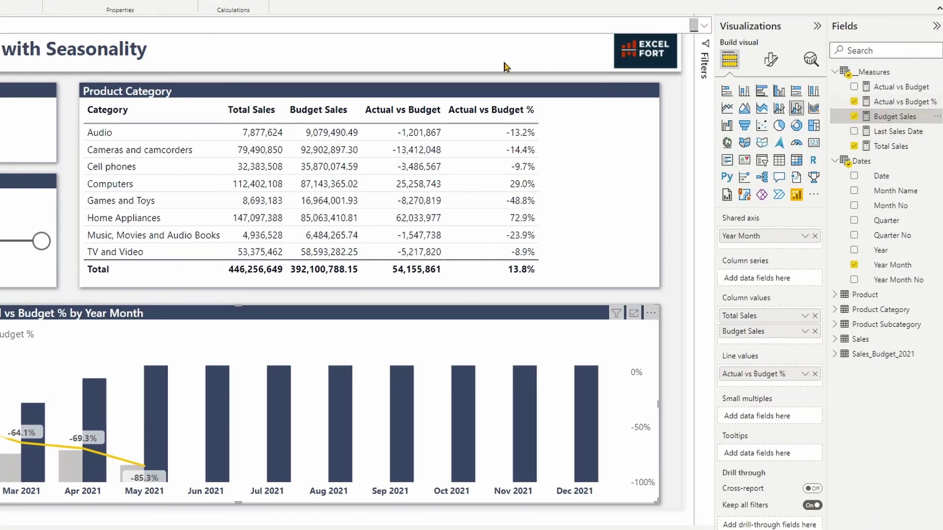
Wrap the 'Dates'[Date] <= __Date condition in KEEPFILTERS( ) and commit Budget Sales
{"action": "left_click", "coordinate": [704, 26]}
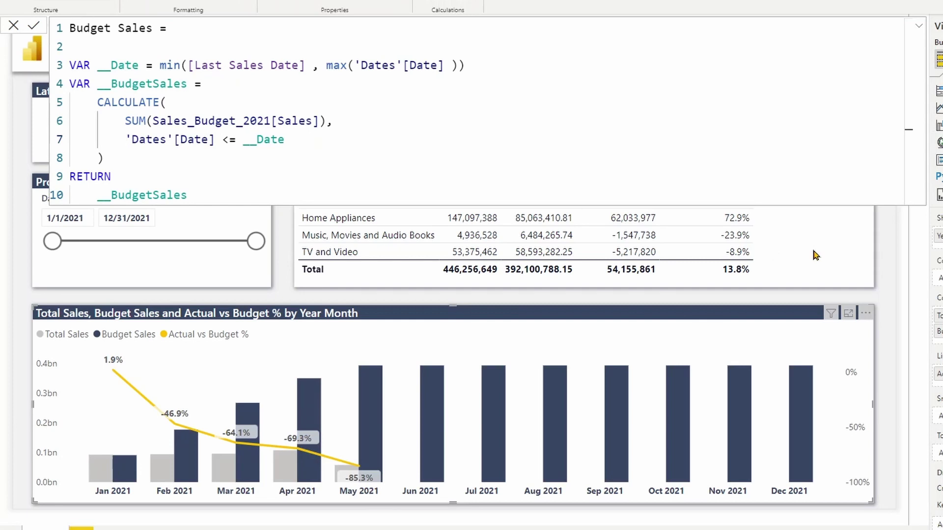
{"action": "type", "text": "KEEPFILTERS("}
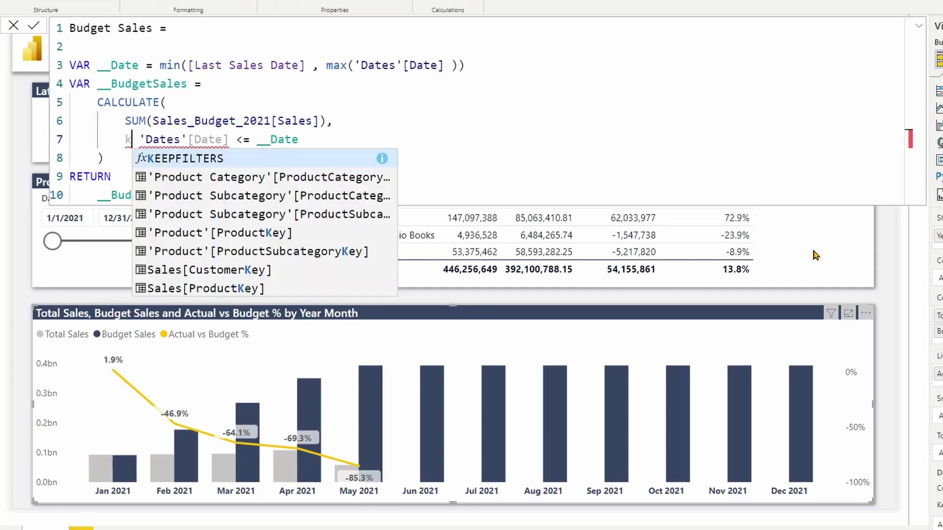
{"action": "key", "text": "End"}
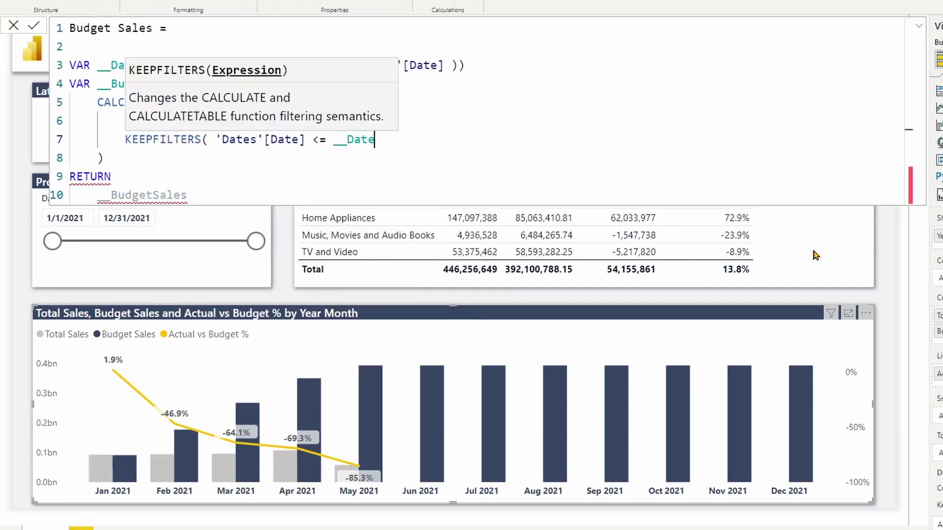
{"action": "type", "text": ")"}
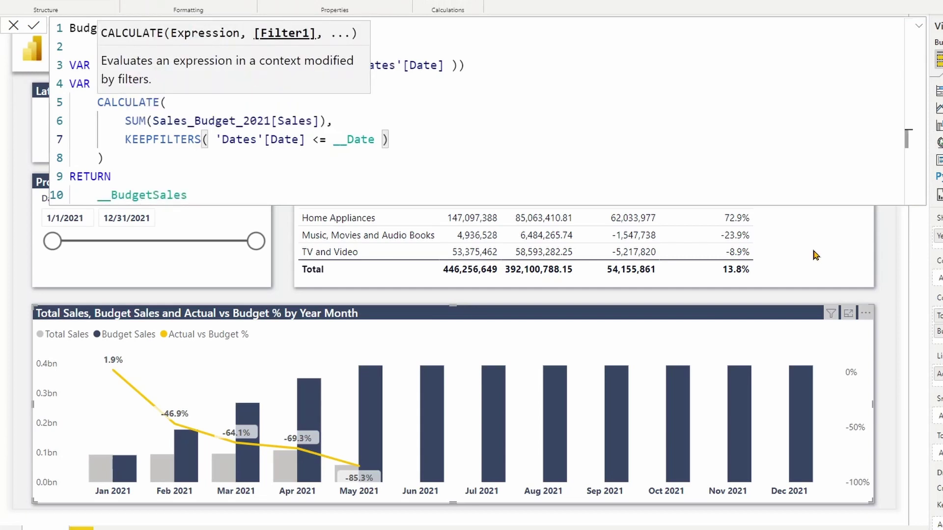
{"action": "left_click", "coordinate": [33, 30]}
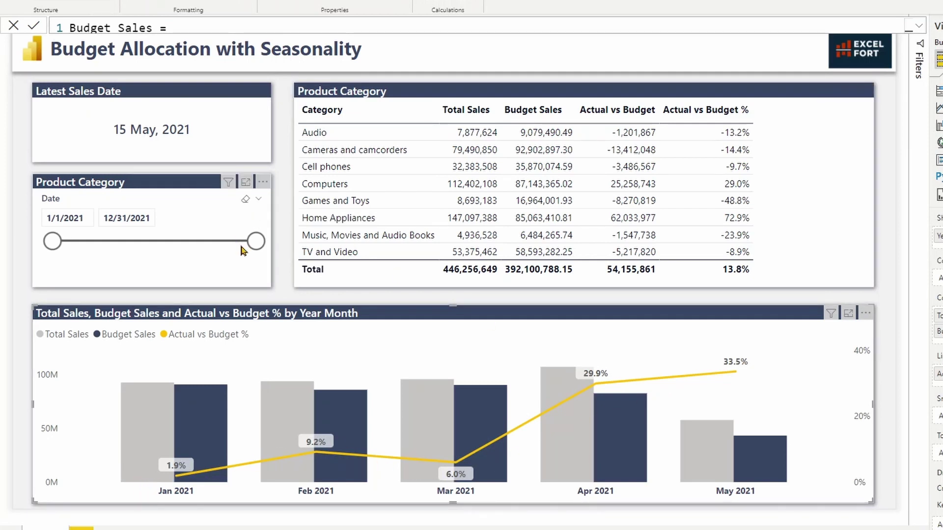
{"action": "left_click", "coordinate": [254, 242]}
{"action": "left_click_drag", "start_coordinate": [254, 243], "coordinate": [109, 242]}
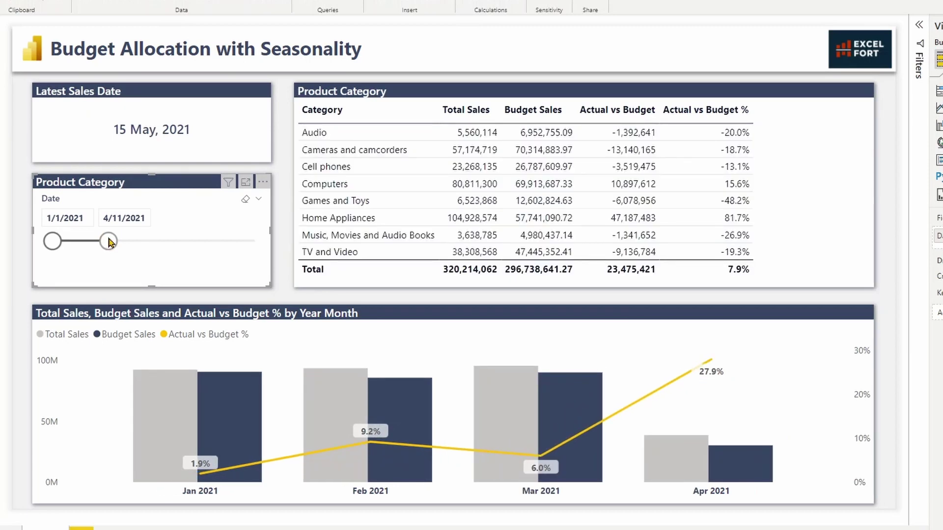
{"action": "left_click_drag", "start_coordinate": [109, 242], "coordinate": [257, 244]}
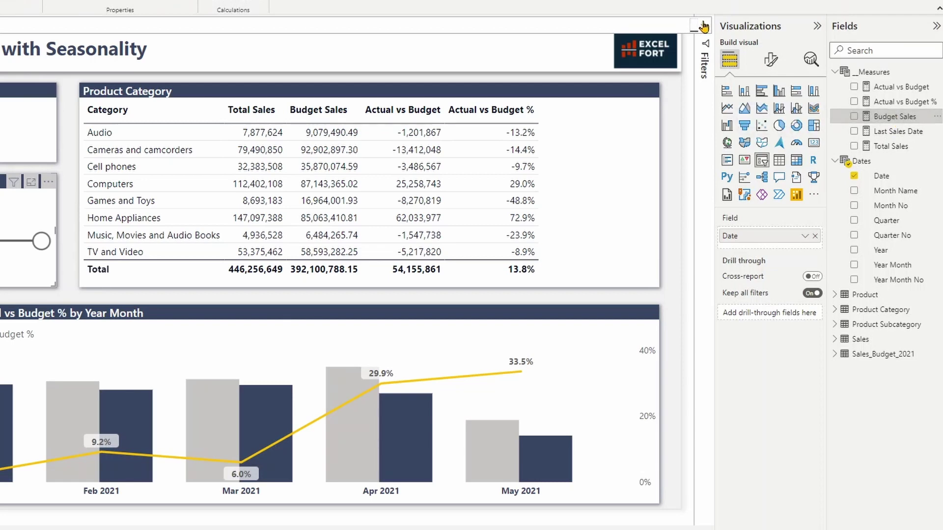
After RETURN, start IF([Last Sales Date] in VALUES('Dates'[Date]), as the condition
{"action": "left_click", "coordinate": [704, 26]}
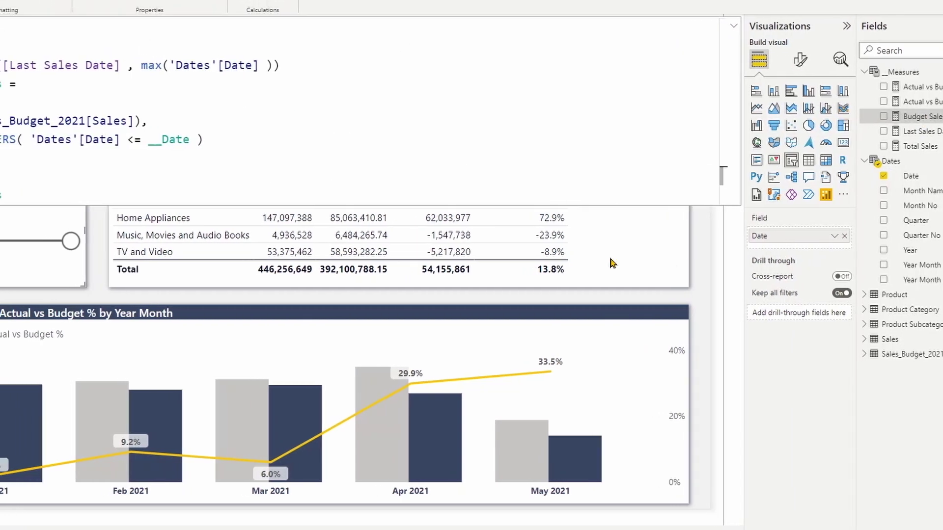
{"action": "key", "text": "Return"}
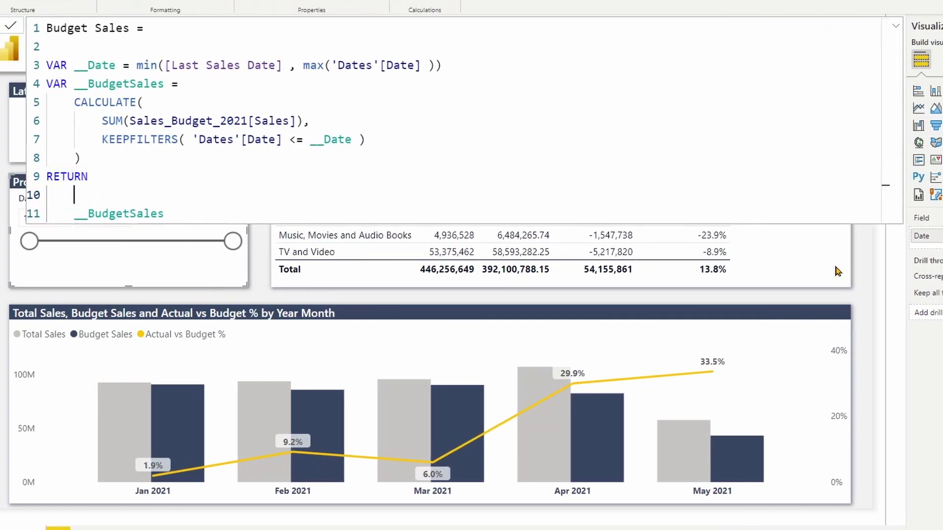
{"action": "type", "text": "IF"}
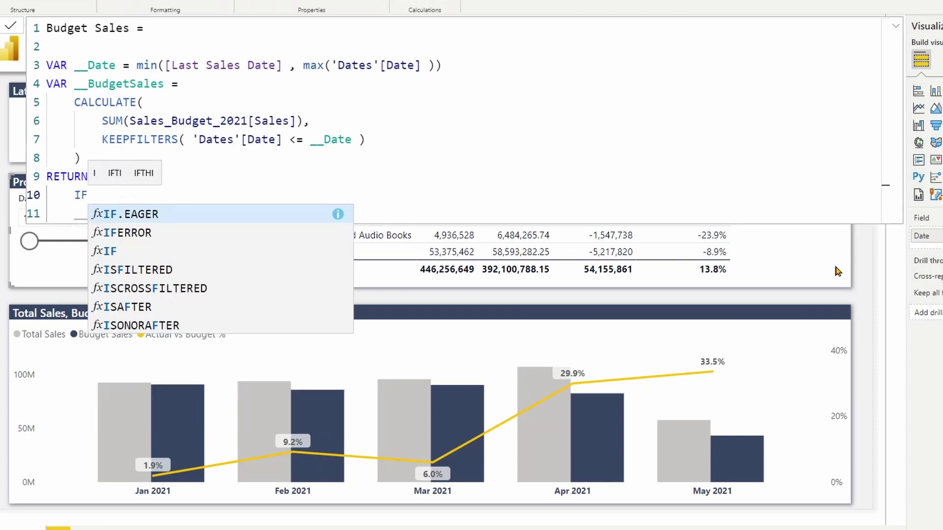
{"action": "type", "text": "("}
{"action": "key", "text": "Return"}
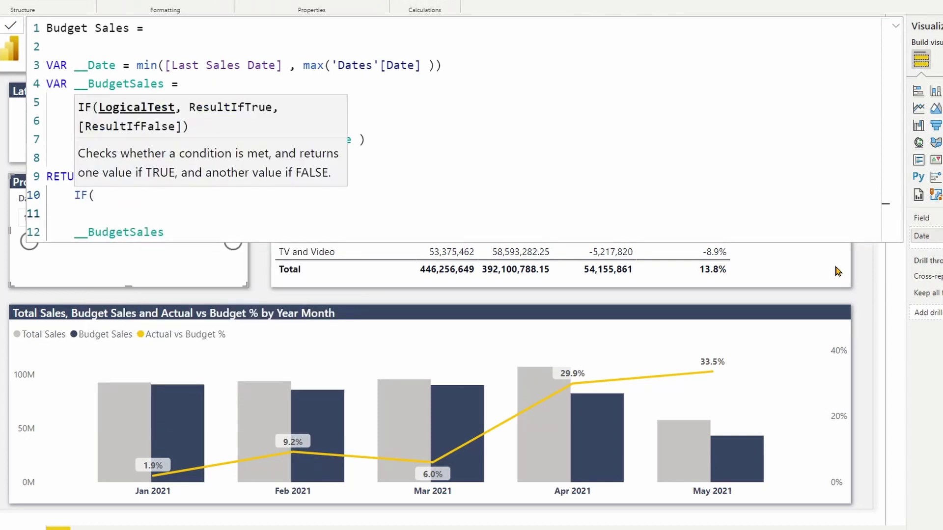
{"action": "type", "text": "[LAST"}
{"action": "key", "text": "Tab"}
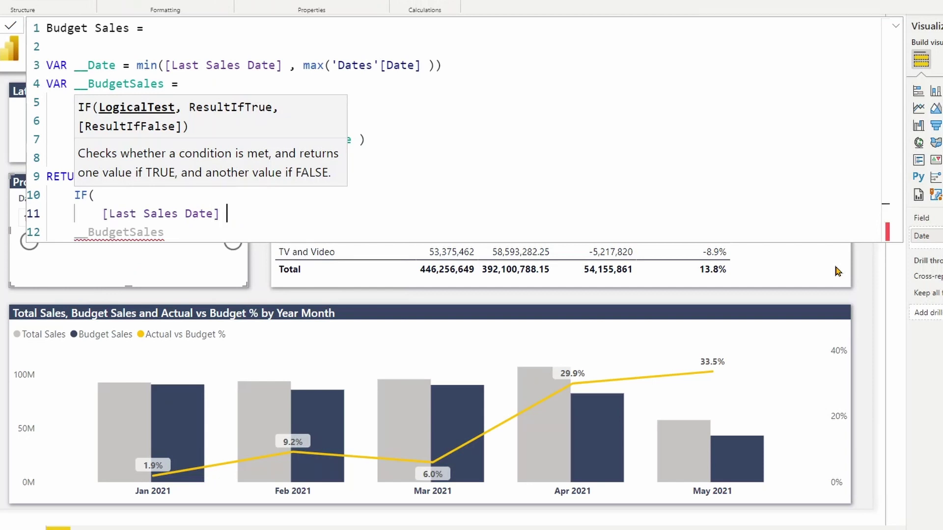
{"action": "type", "text": "in "}
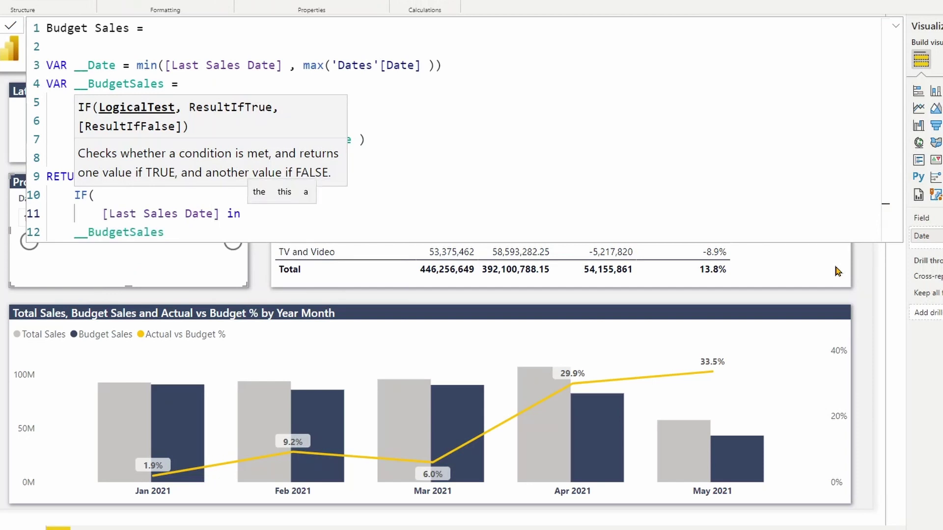
{"action": "type", "text": "VALY"}
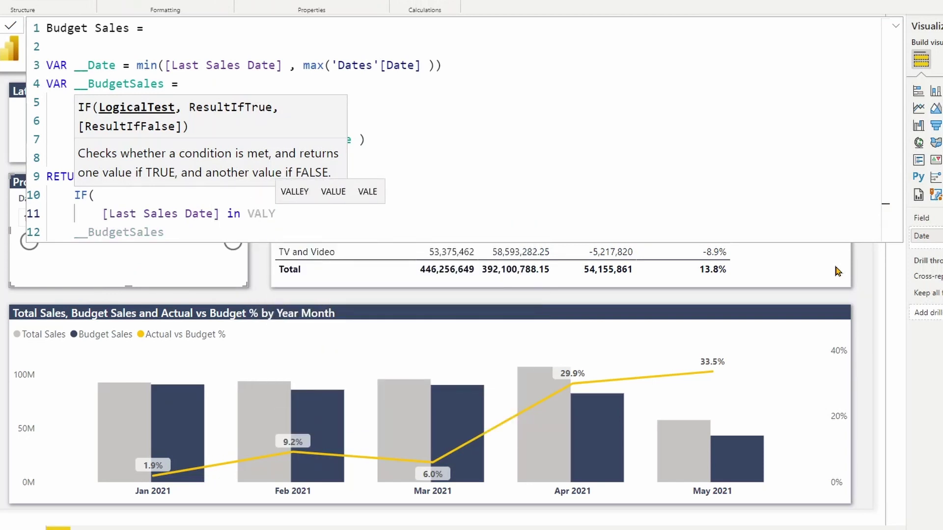
{"action": "key", "text": "BackSpace"}
{"action": "key", "text": "BackSpace"}
{"action": "key", "text": "BackSpace"}
{"action": "key", "text": "BackSpace"}
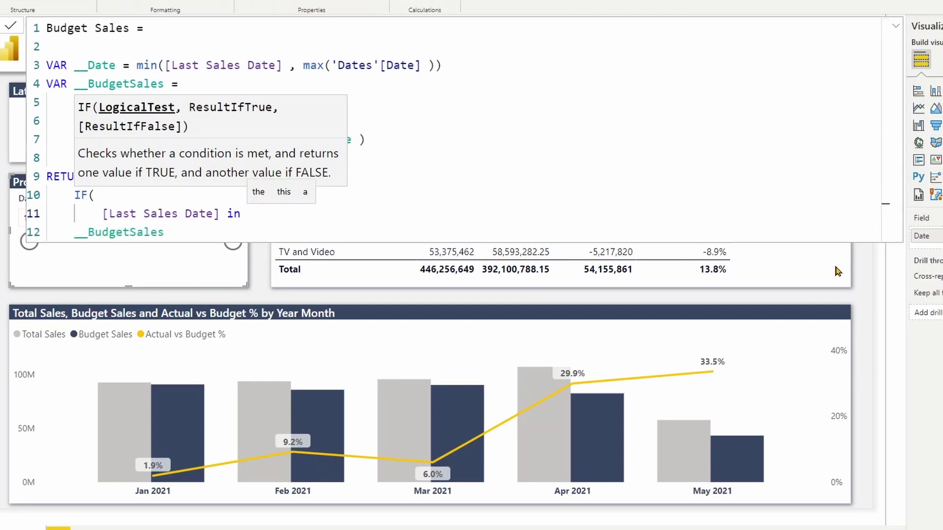
{"action": "type", "text": "valu"}
{"action": "key", "text": "Tab"}
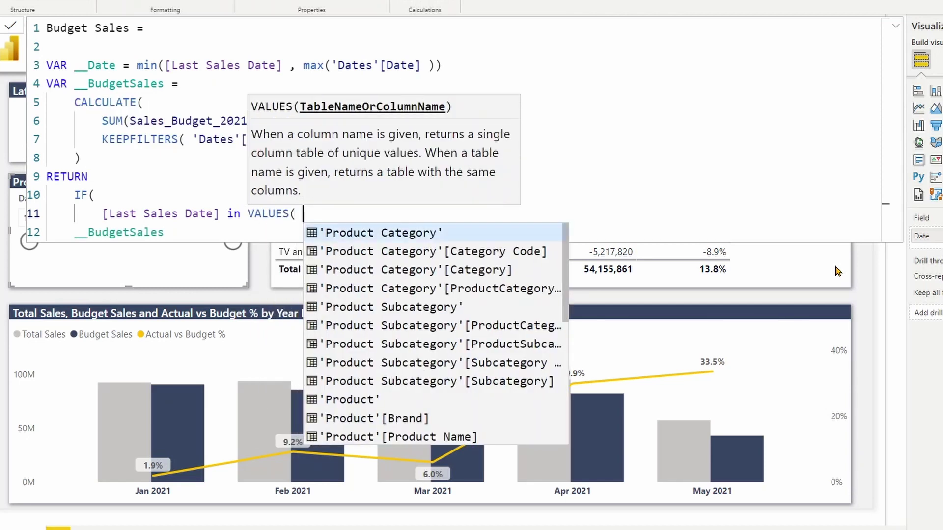
{"action": "type", "text": "'d"}
{"action": "key", "text": "Down"}
{"action": "key", "text": "Tab"}
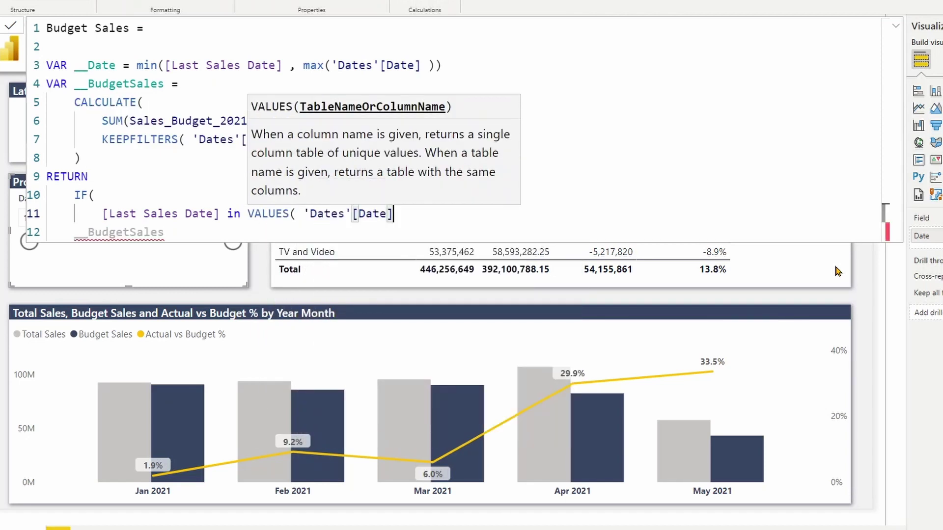
{"action": "type", "text": "),"}
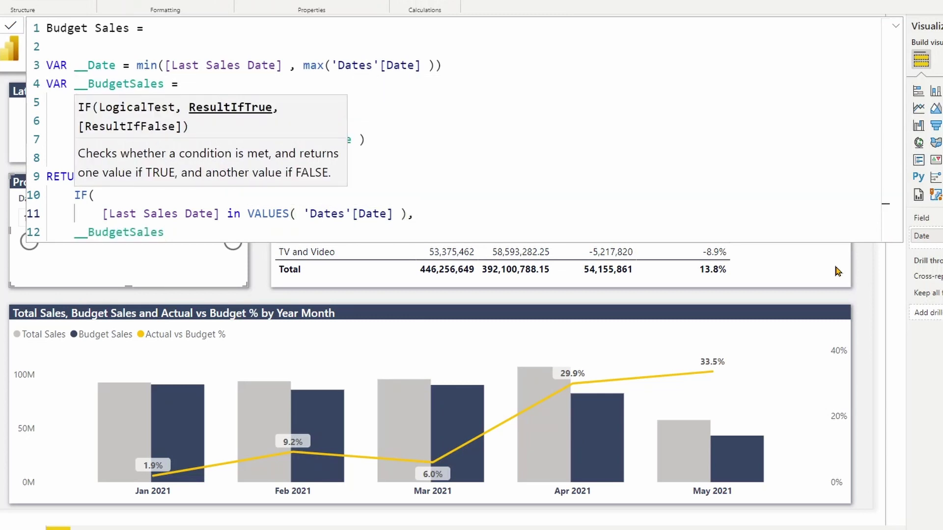
Make __BudgetSales the true result and pasted SUM(Sales_Budget_2021[Sales]) the otherwise result, closing IF
{"action": "key", "text": "Tab"}
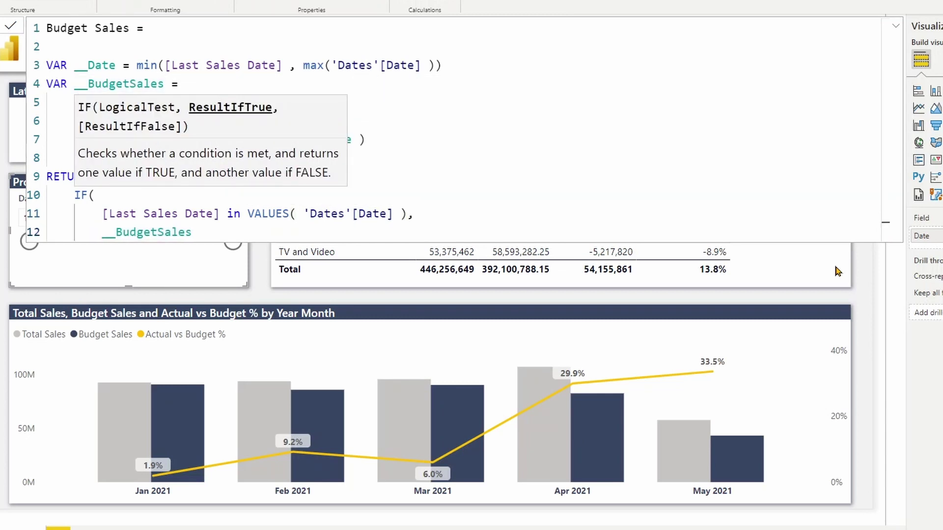
{"action": "key", "text": "End"}
{"action": "type", "text": ","}
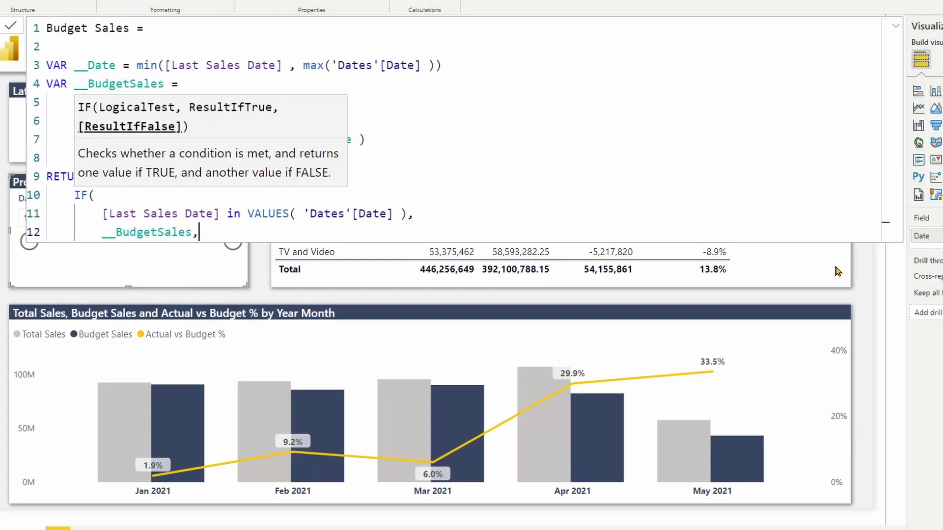
{"action": "key", "text": "Return"}
{"action": "key", "text": "Escape"}
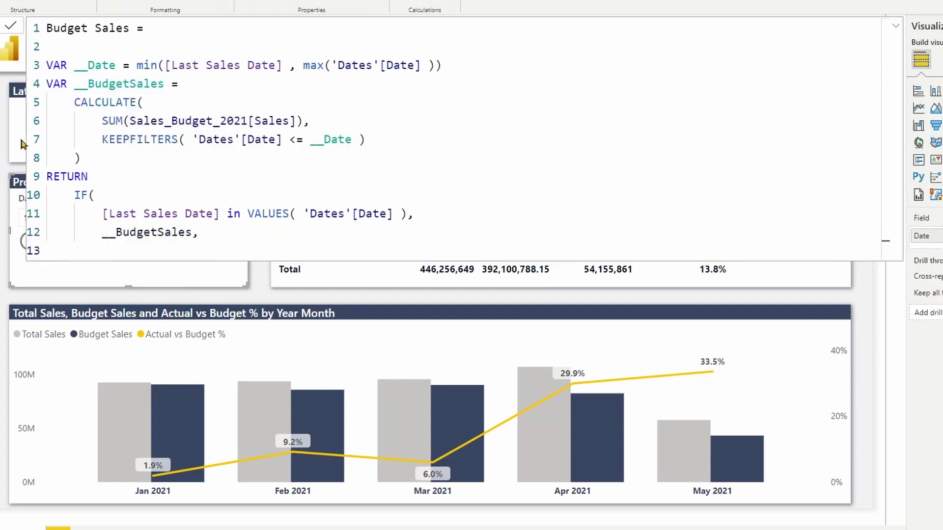
{"action": "left_click_drag", "start_coordinate": [102, 121], "coordinate": [305, 122]}
{"action": "key", "text": "ctrl+c"}
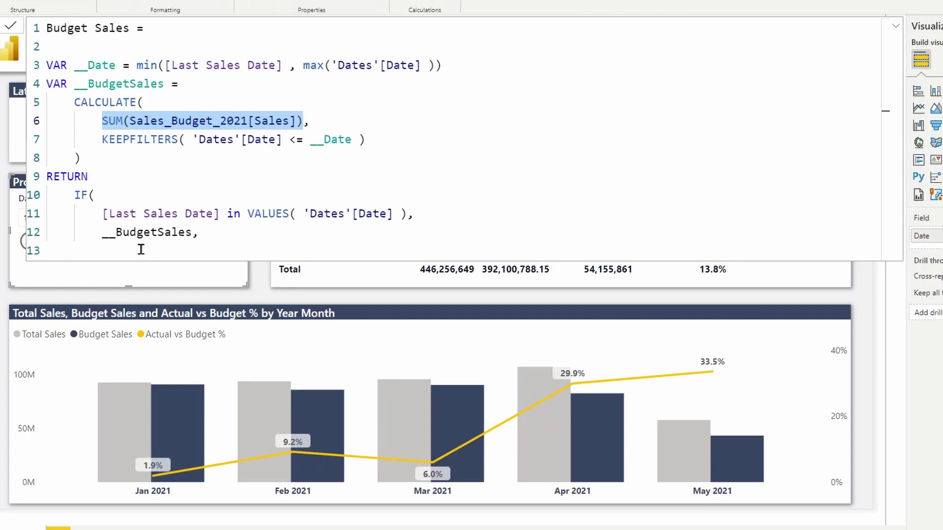
{"action": "left_click", "coordinate": [118, 249]}
{"action": "key", "text": "ctrl+v"}
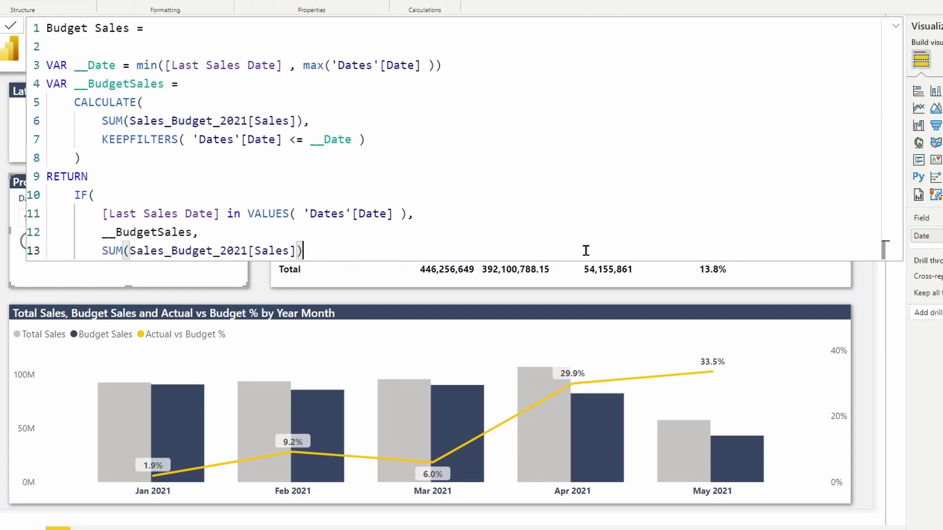
{"action": "type", "text": ")"}
{"action": "key", "text": "Return"}
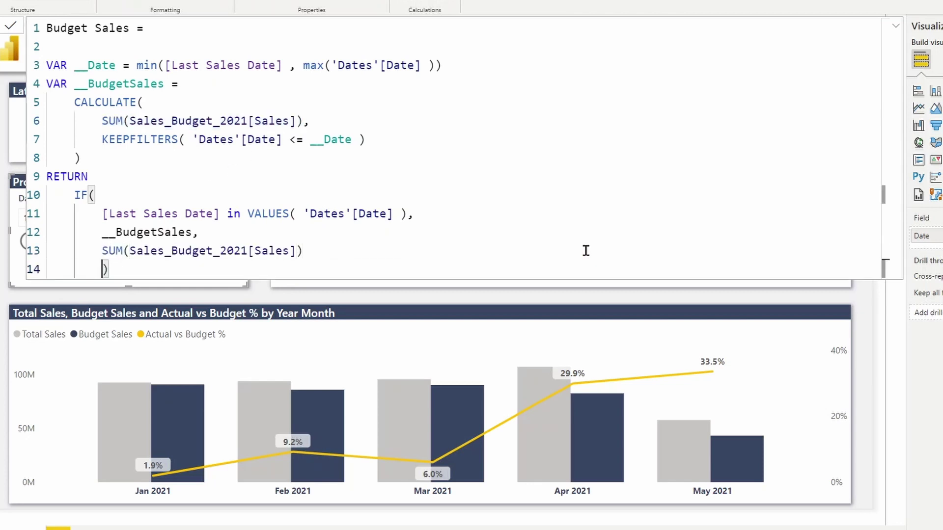
{"action": "key", "text": "BackSpace"}
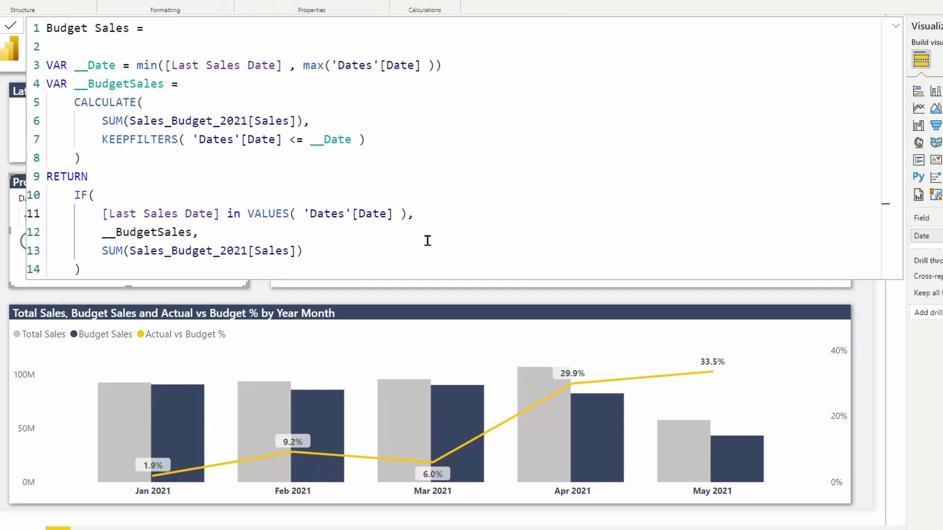
Highlight the __BudgetSales reference and its CALCULATE definition block
{"action": "left_click", "coordinate": [172, 233]}
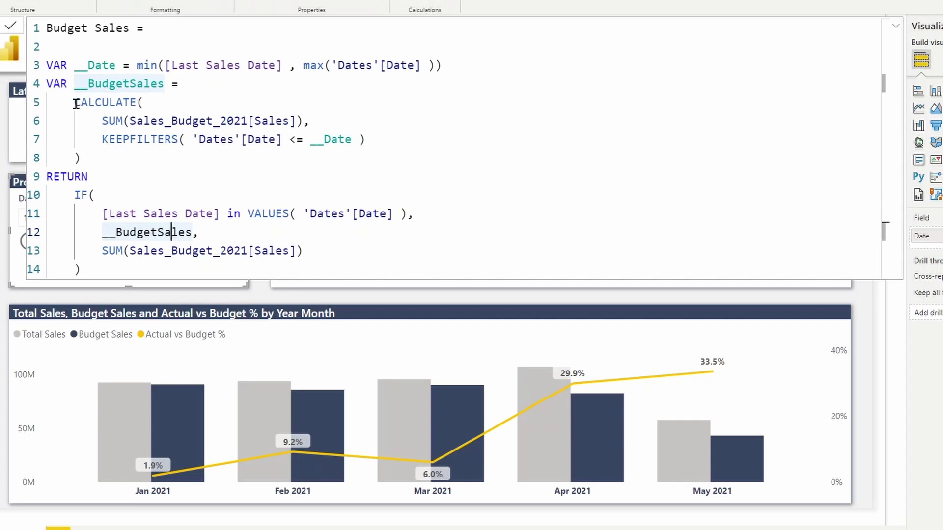
{"action": "left_click_drag", "start_coordinate": [74, 103], "coordinate": [362, 154]}
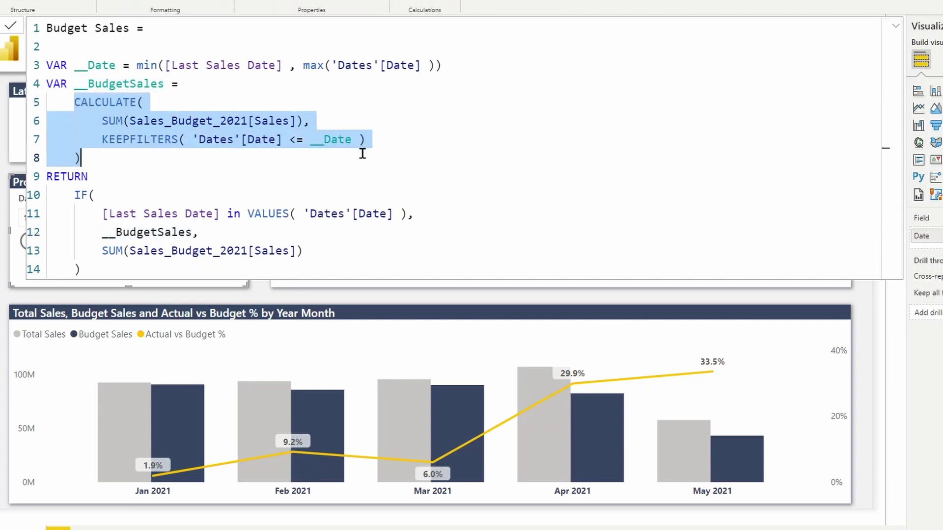
{"action": "left_click", "coordinate": [314, 251]}
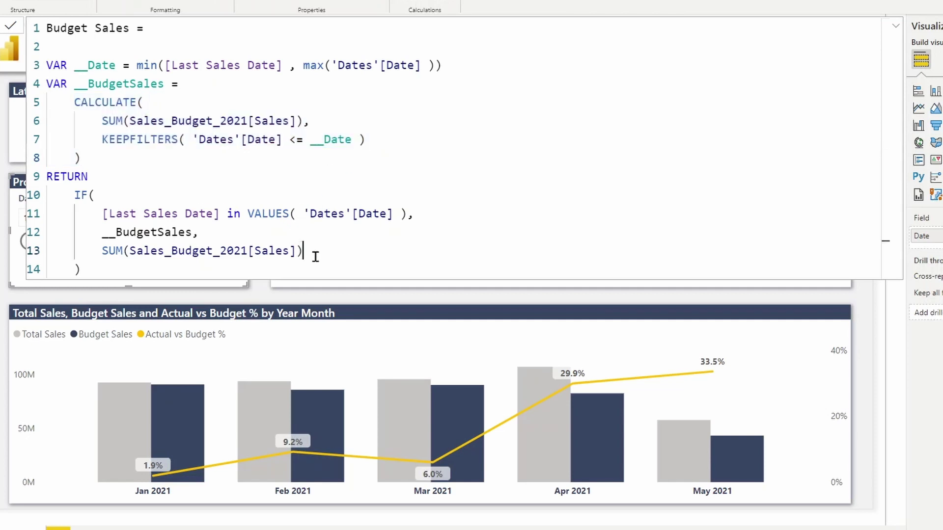
Commit the rewritten Budget Sales, pull the date slicer's end date earlier, and select the monthly chart
{"action": "left_click", "coordinate": [12, 26]}
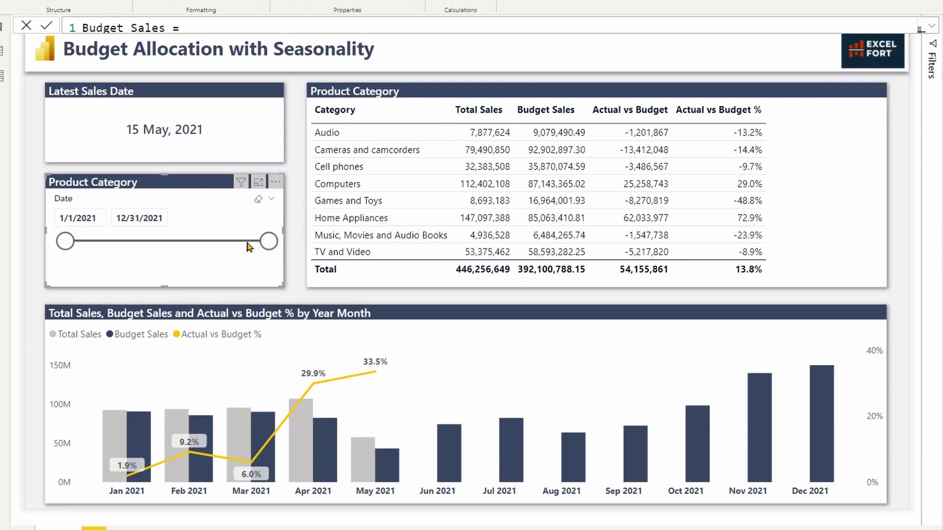
{"action": "mouse_move", "coordinate": [268, 243]}
{"action": "left_mouse_down"}
{"action": "mouse_move", "coordinate": [147, 250]}
{"action": "mouse_move", "coordinate": [275, 248]}
{"action": "left_mouse_up"}
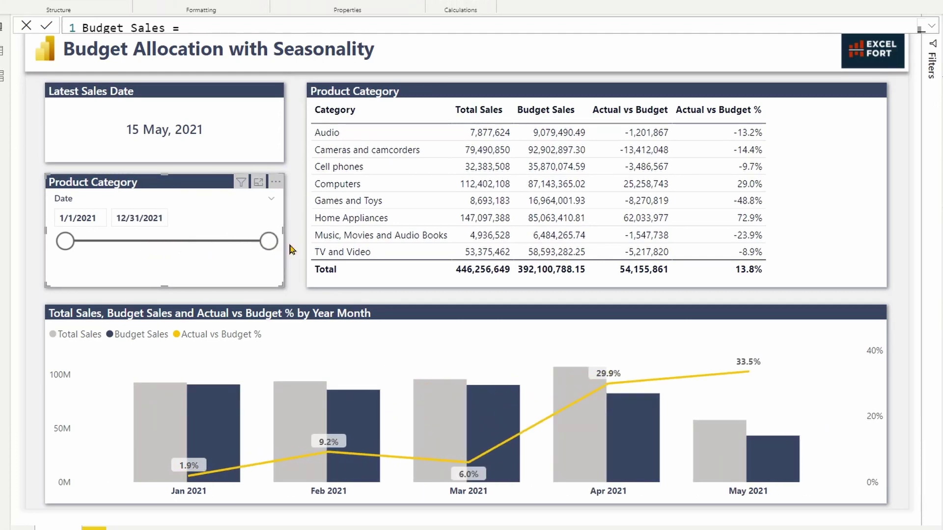
{"action": "left_click", "coordinate": [361, 301]}
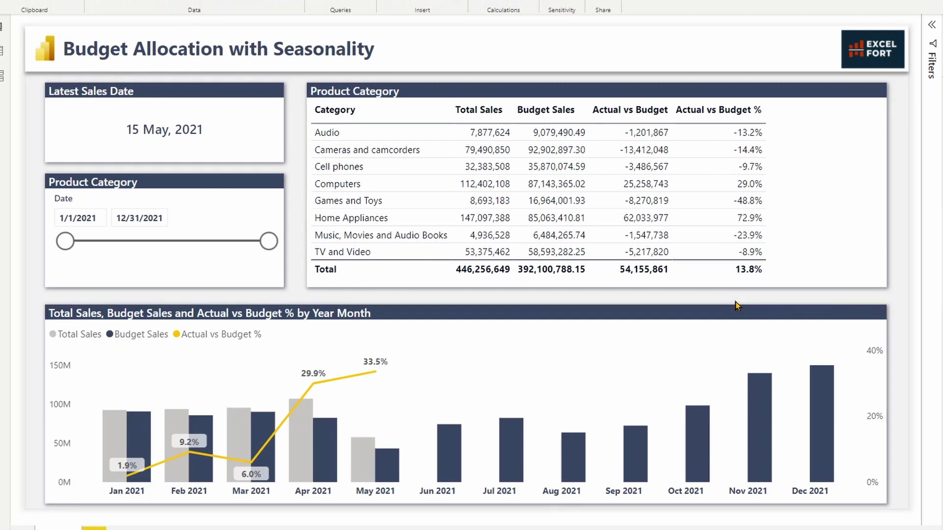
{"action": "left_click", "coordinate": [727, 317]}
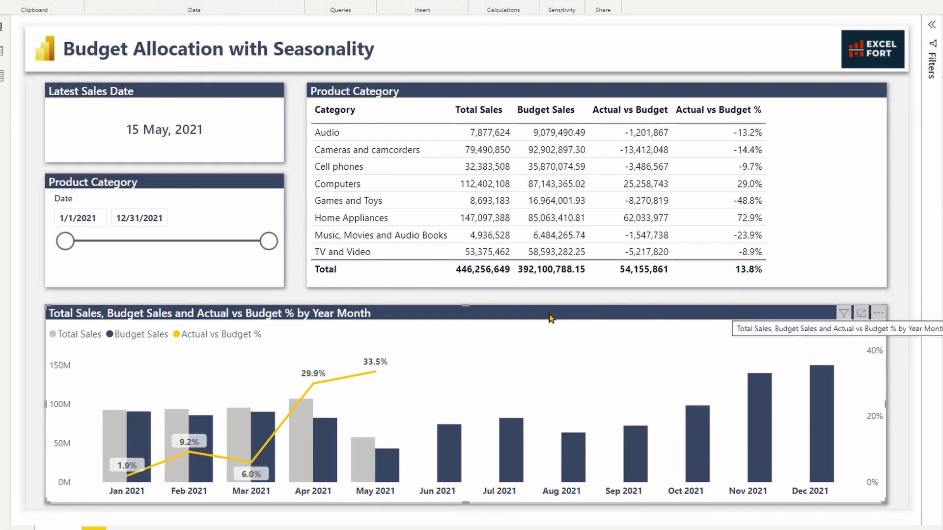